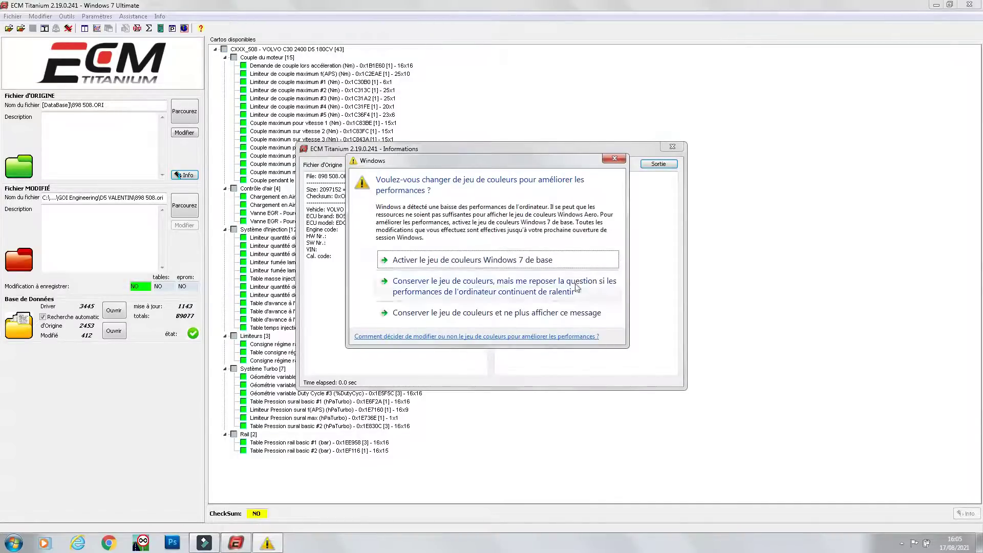
Step: Dismiss the Windows colour-scheme prompt and close the file information window
click(504, 265)
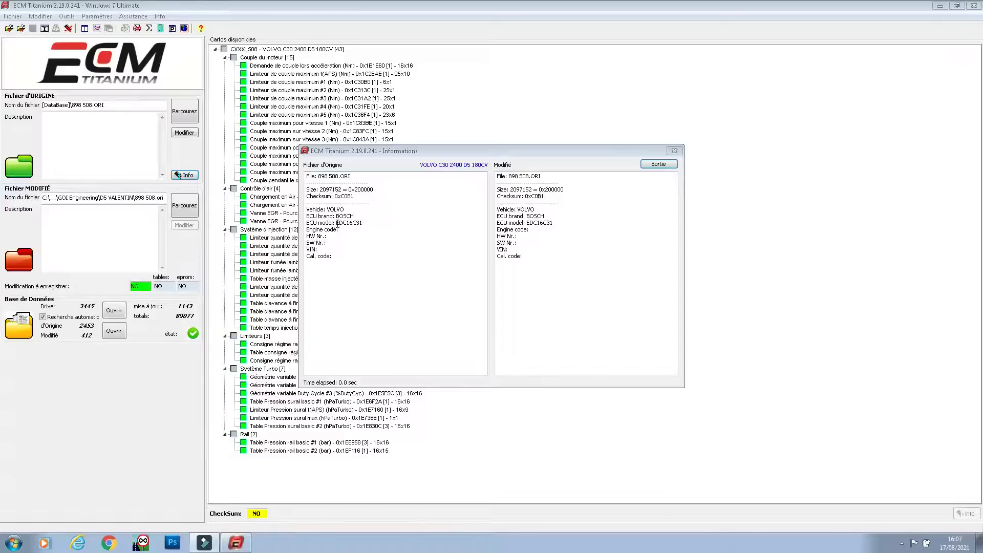
click(659, 165)
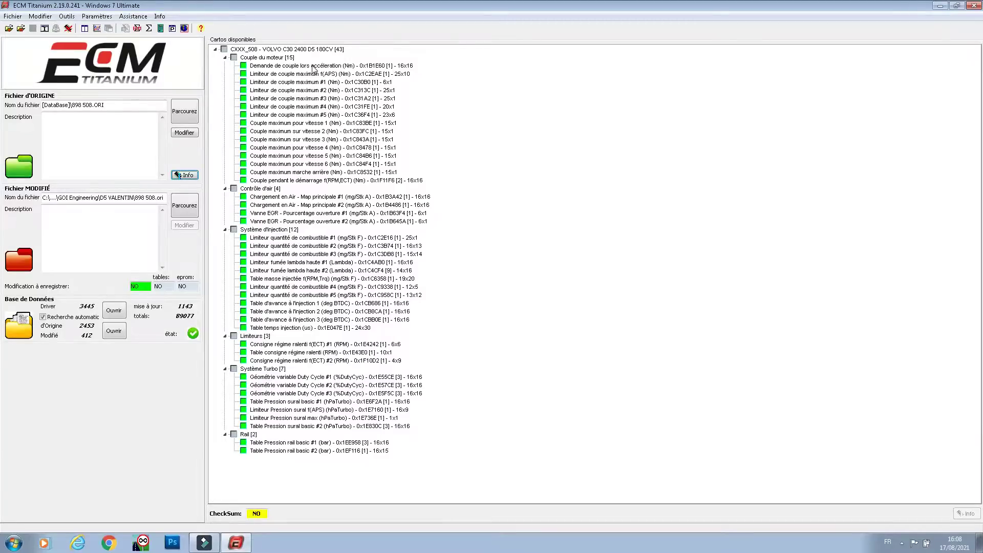
Step: In the Demande de couple lors accélération table, set the 100% accelerator cells from 400 to 3000 RPM to 450 Nm
double_click(313, 67)
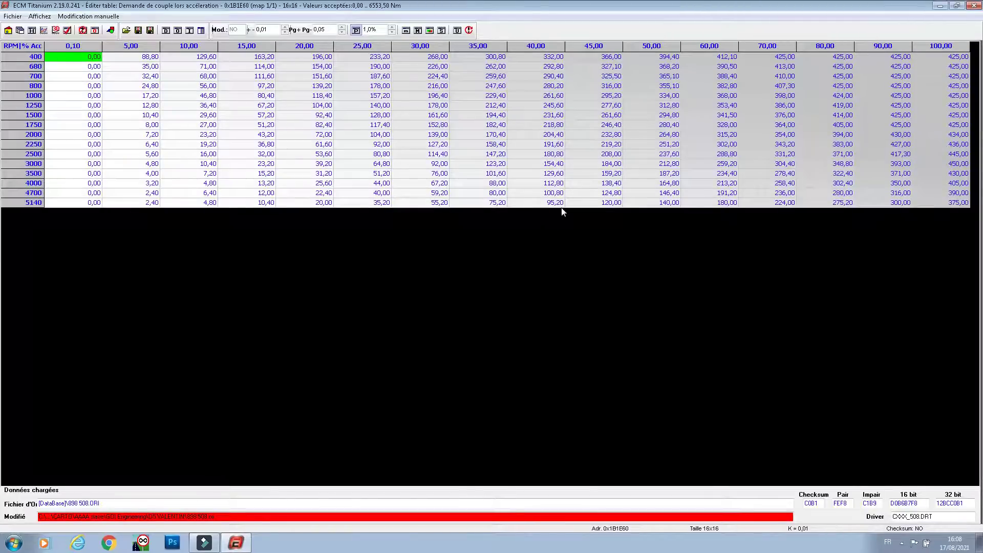
drag(953, 96, 947, 214)
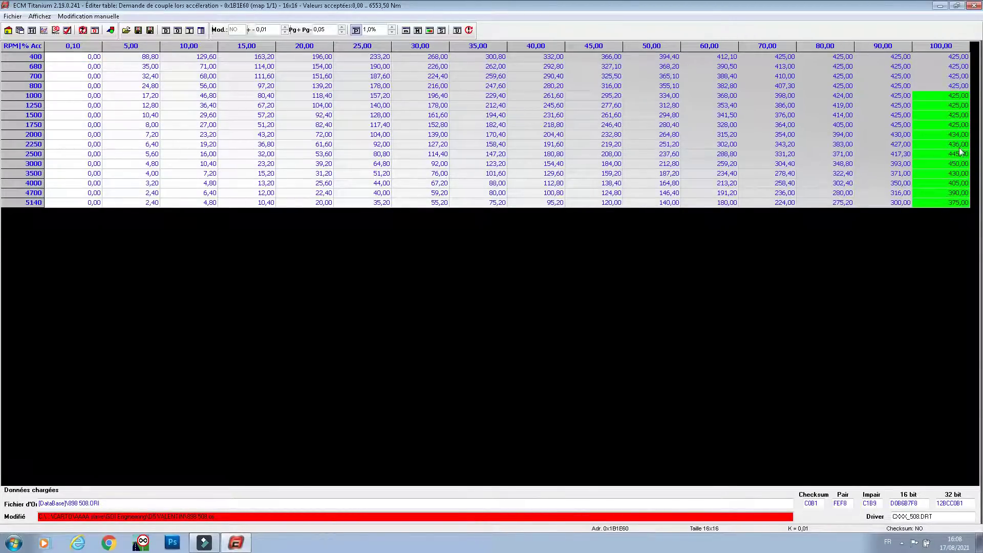
drag(951, 134, 958, 154)
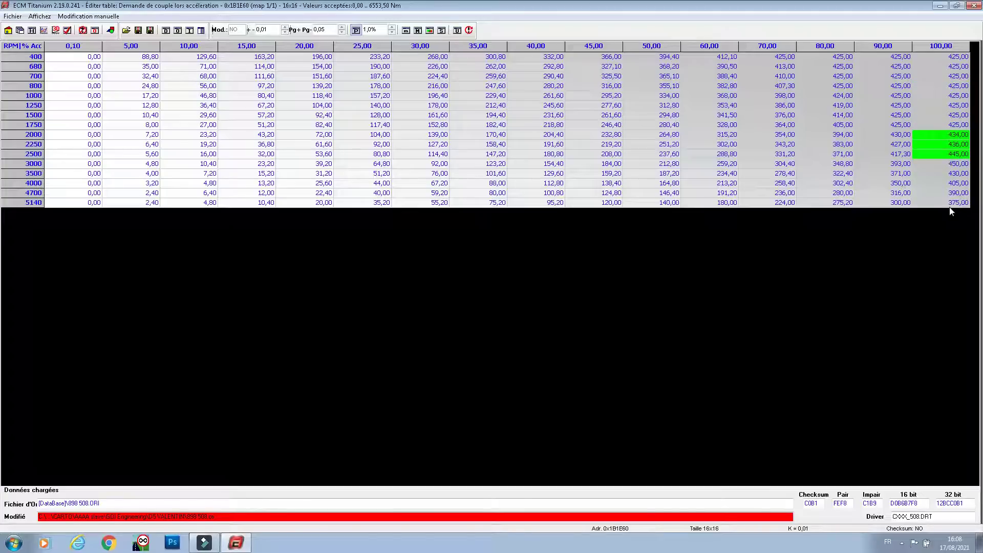
click(958, 165)
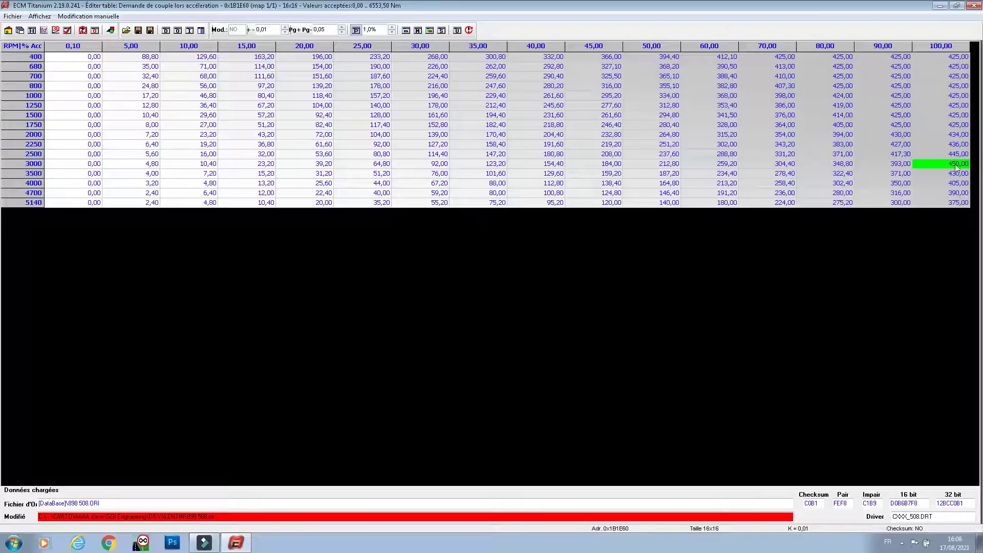
drag(953, 165, 951, 53)
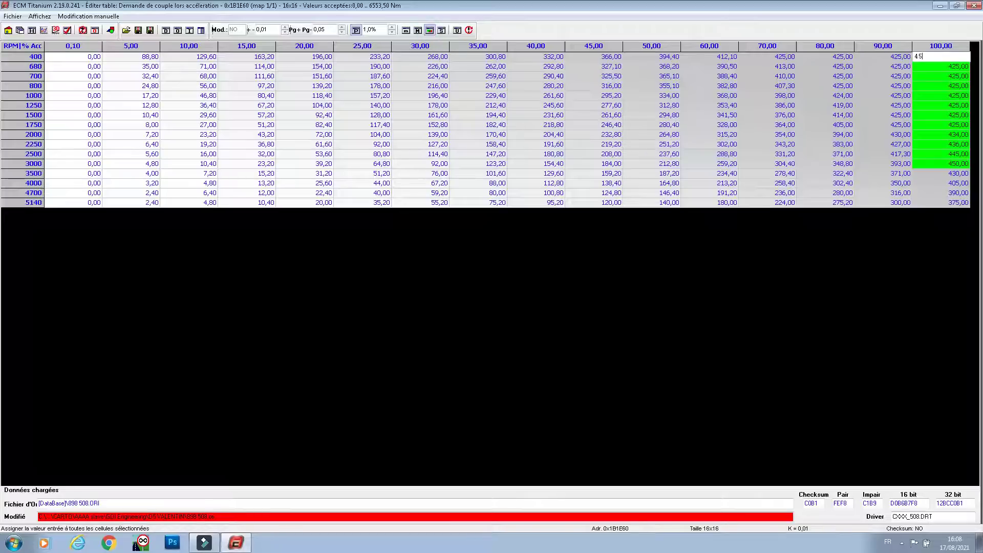
click(430, 31)
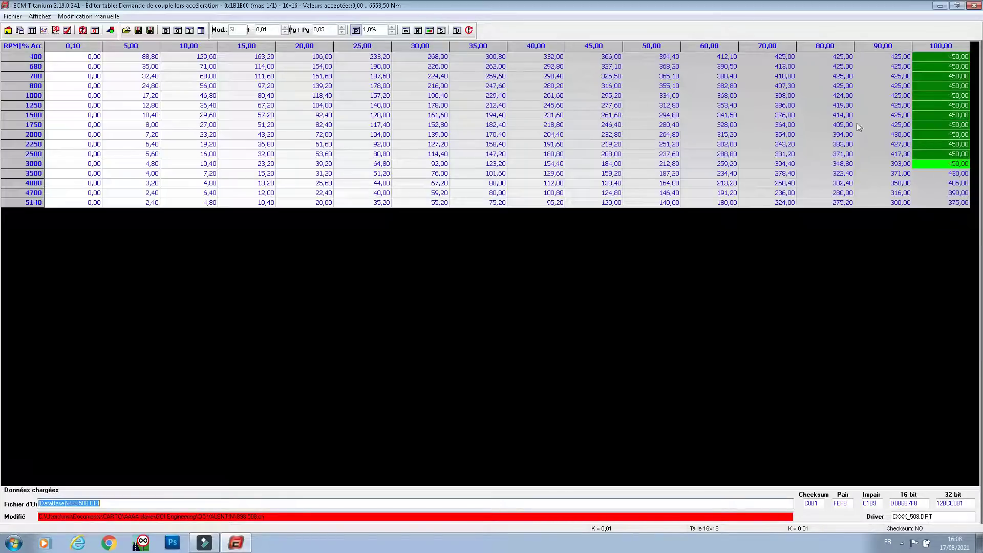
Step: Set the 90% accelerator cells from 400 to 2000 RPM to 430 Nm and close the table, saving its modifications
drag(903, 136, 901, 57)
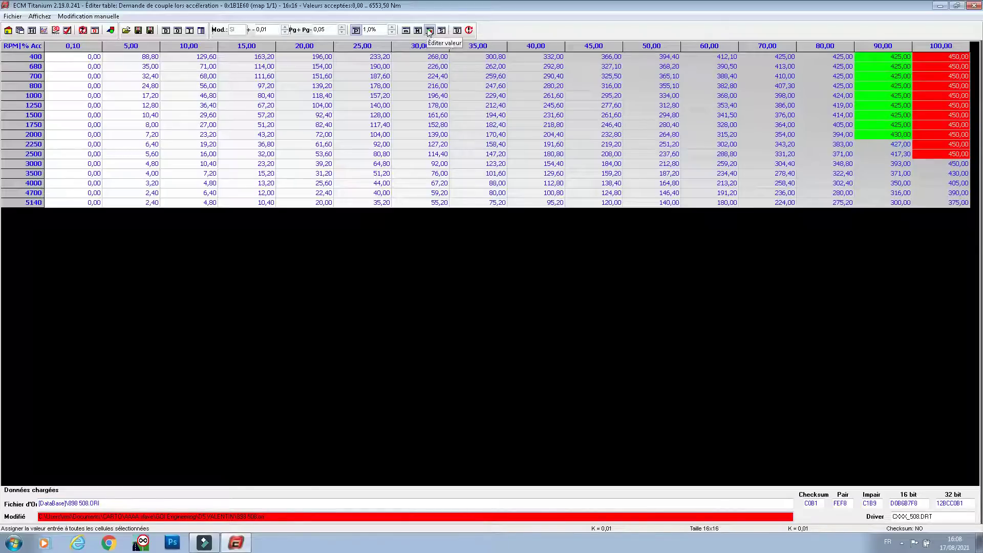
text(430)
key(Return)
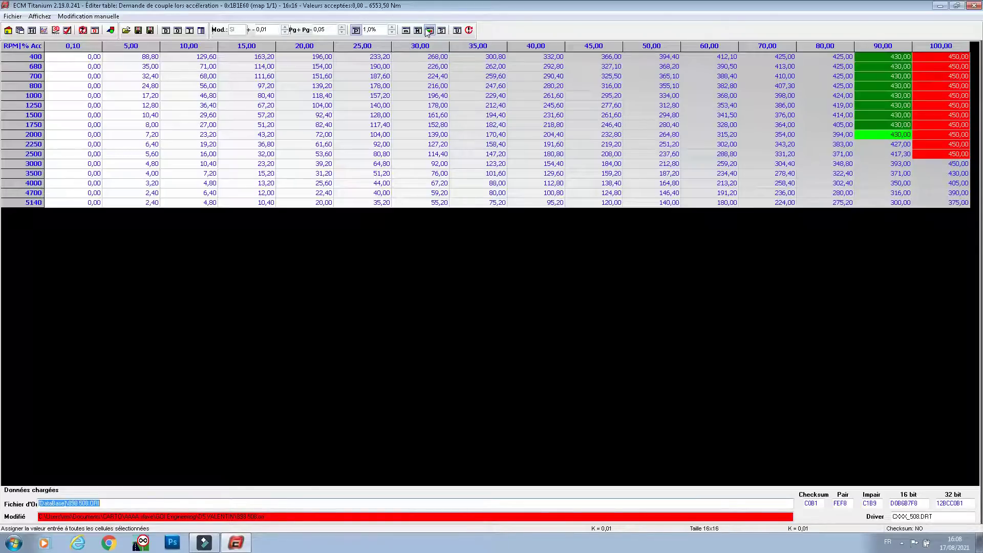
click(973, 7)
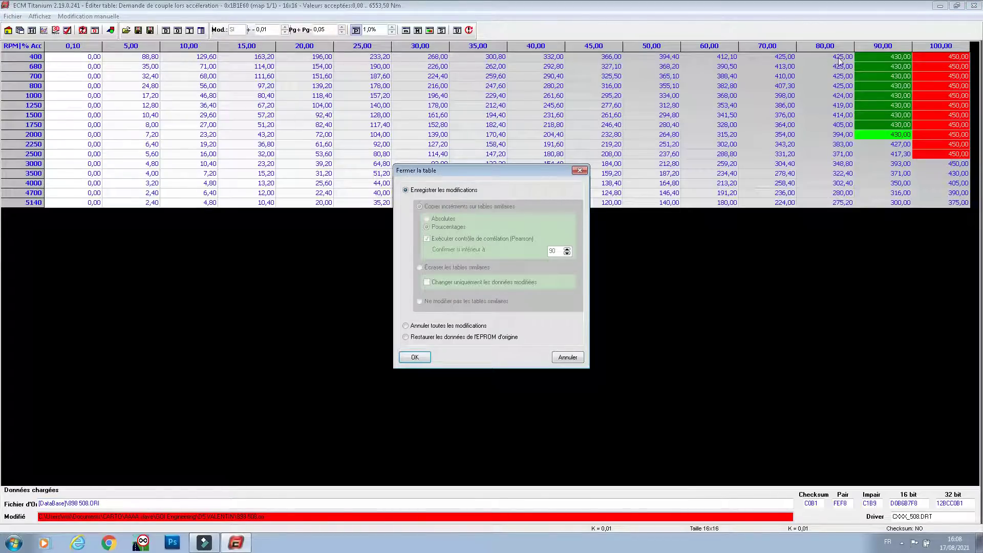
click(413, 362)
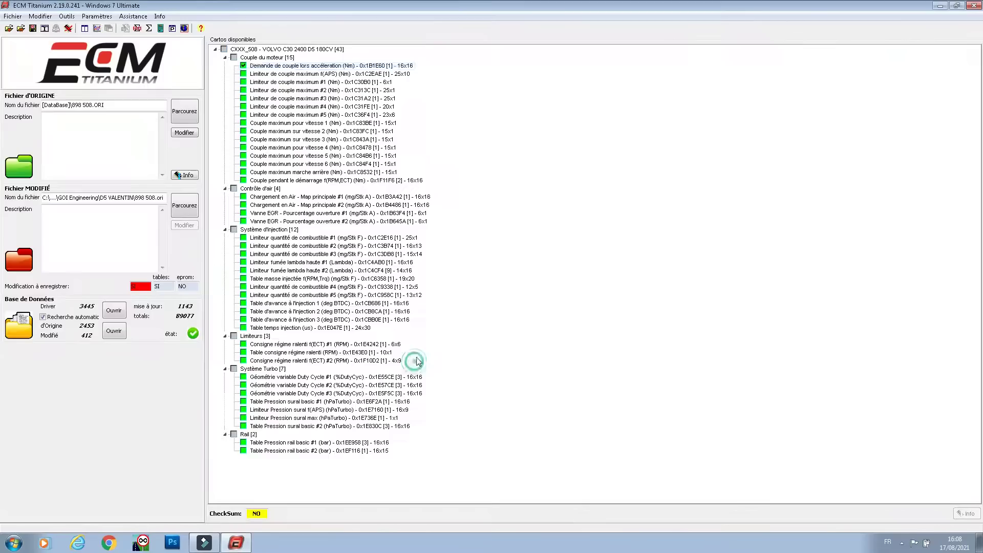
Step: Examine the Limiteur de couple maximum f(APS) table, particularly the 965 hPa column from 2000 to 4000 RPM and the 3250 RPM row
double_click(315, 74)
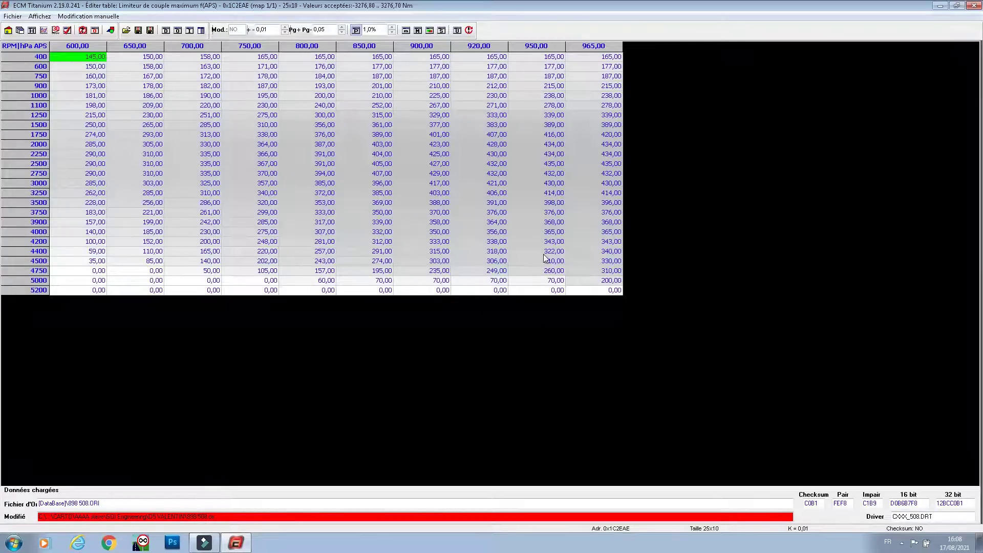
drag(617, 145, 617, 185)
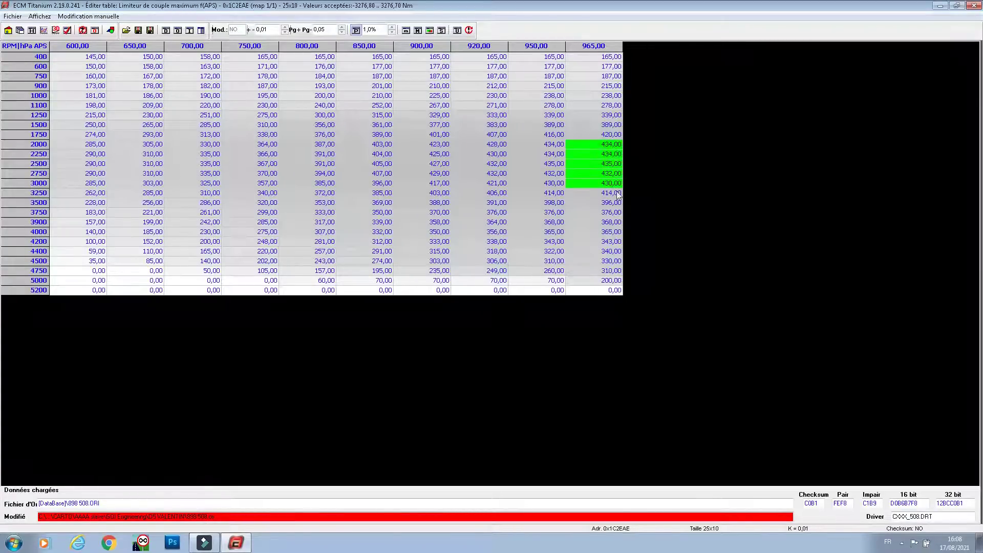
click(609, 154)
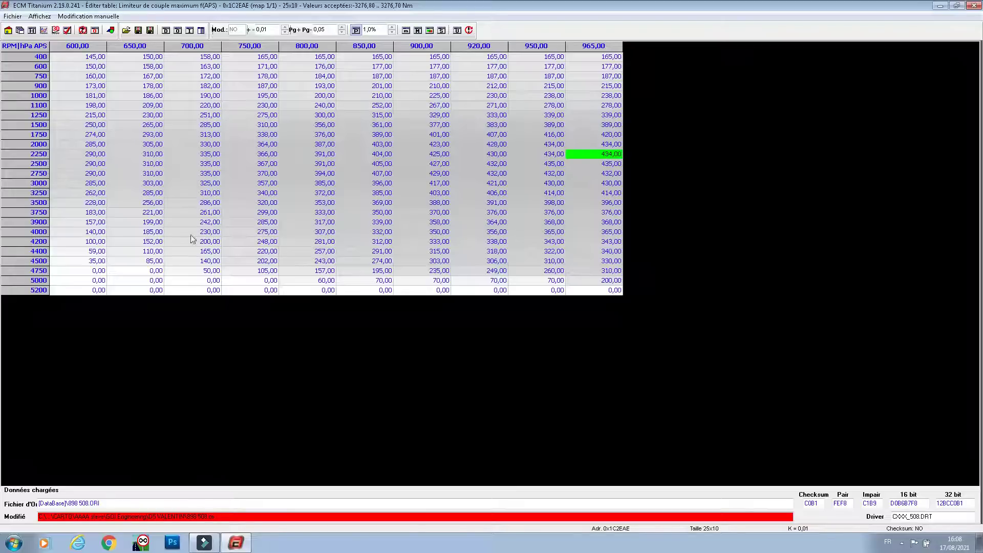
drag(597, 169, 585, 207)
click(597, 203)
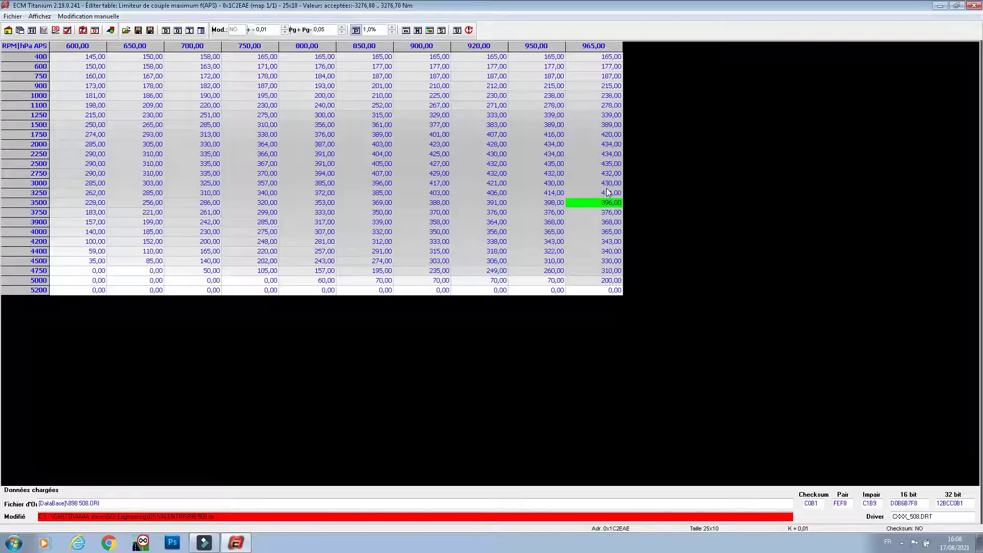
drag(607, 184, 604, 232)
click(605, 185)
drag(595, 193, 93, 198)
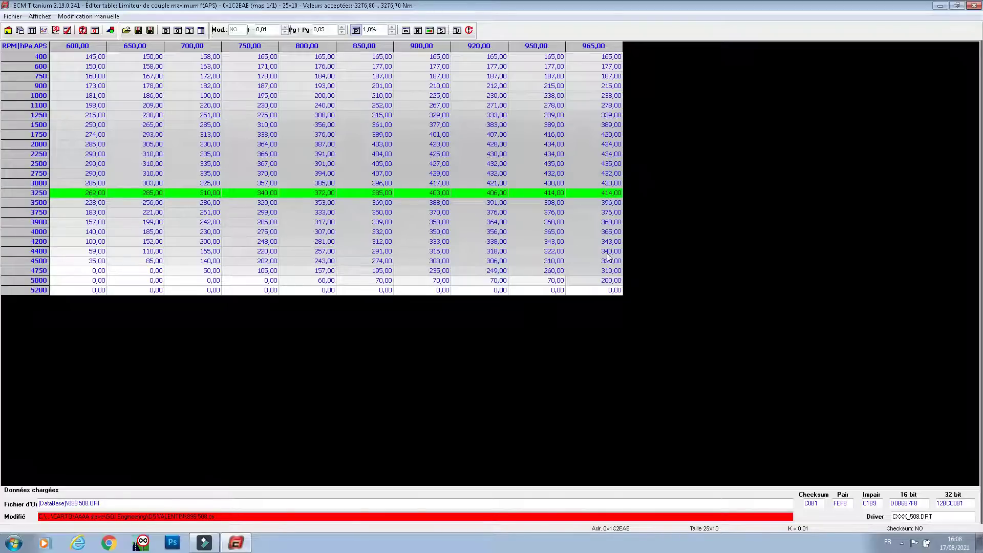
click(973, 6)
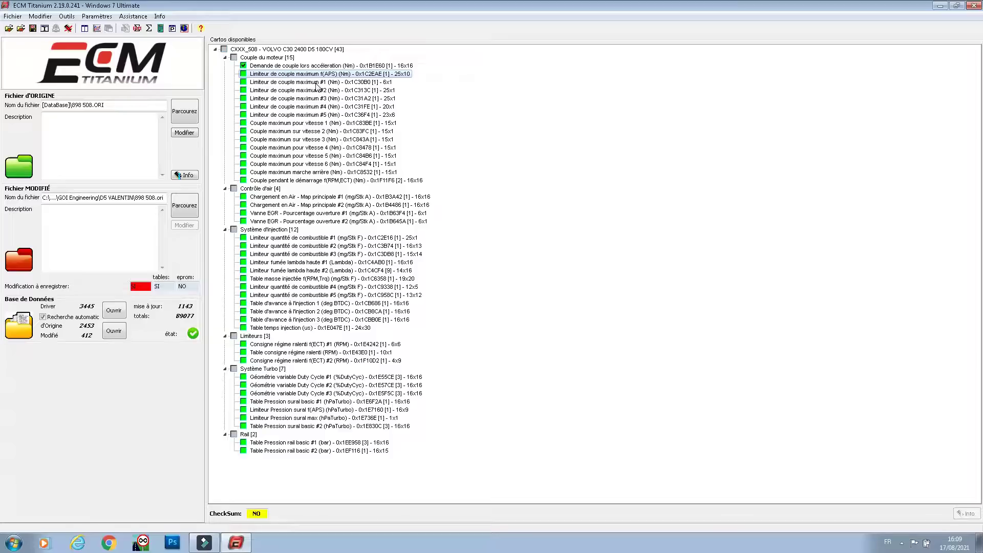
Step: In the Limiteur de couple maximum #1 table, set the cells from 4000 to 4500 RPM to 500 Nm and save the modifications
double_click(315, 82)
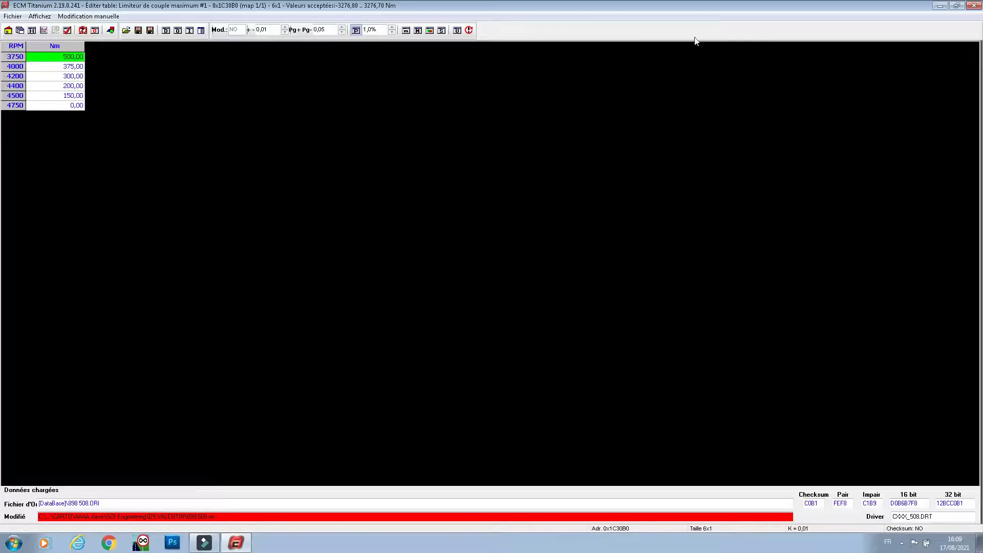
click(71, 70)
drag(71, 74, 62, 96)
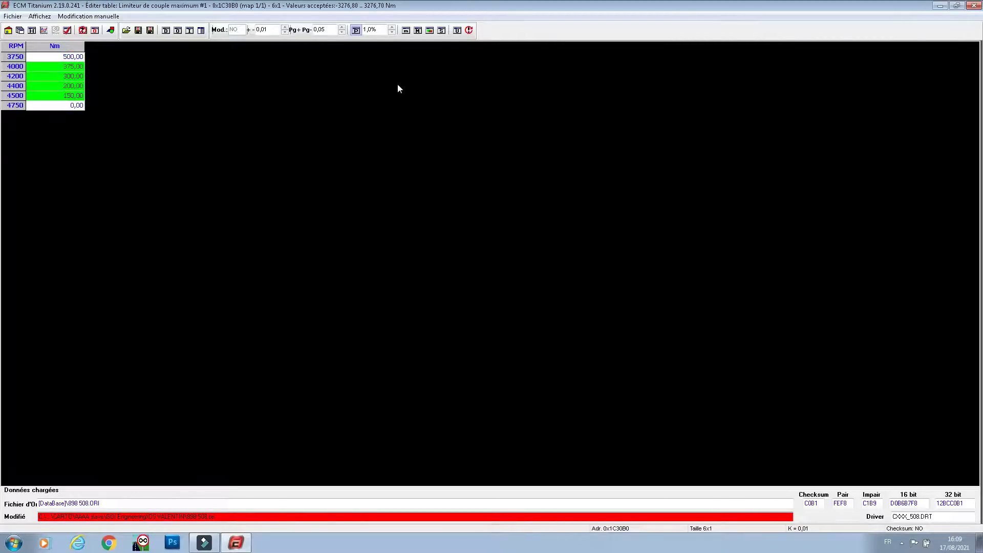
text(500)
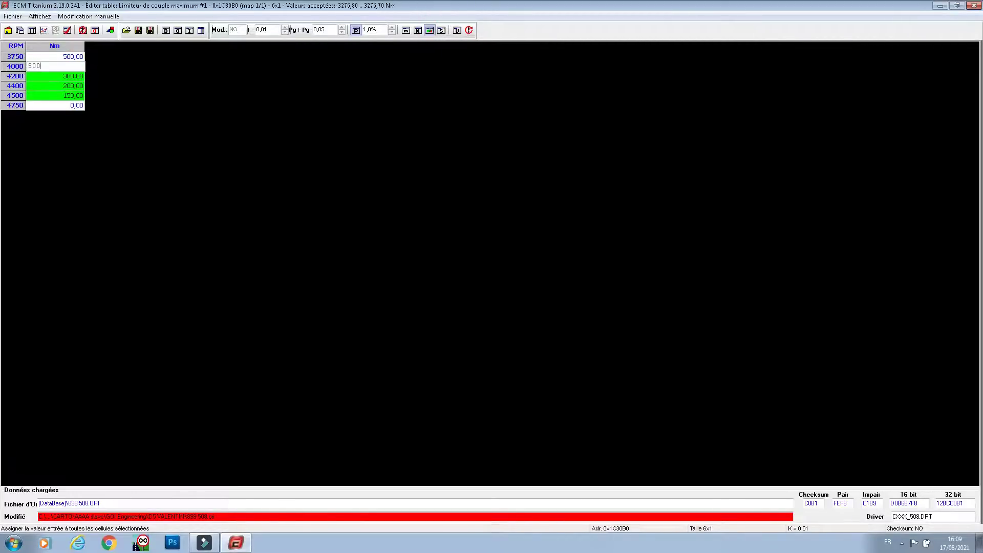
click(430, 31)
click(973, 6)
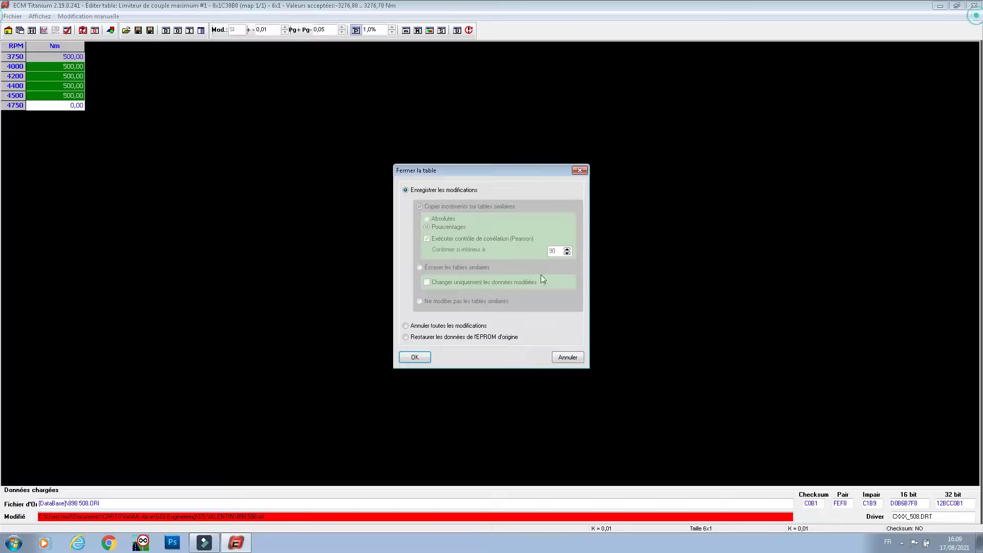
click(414, 357)
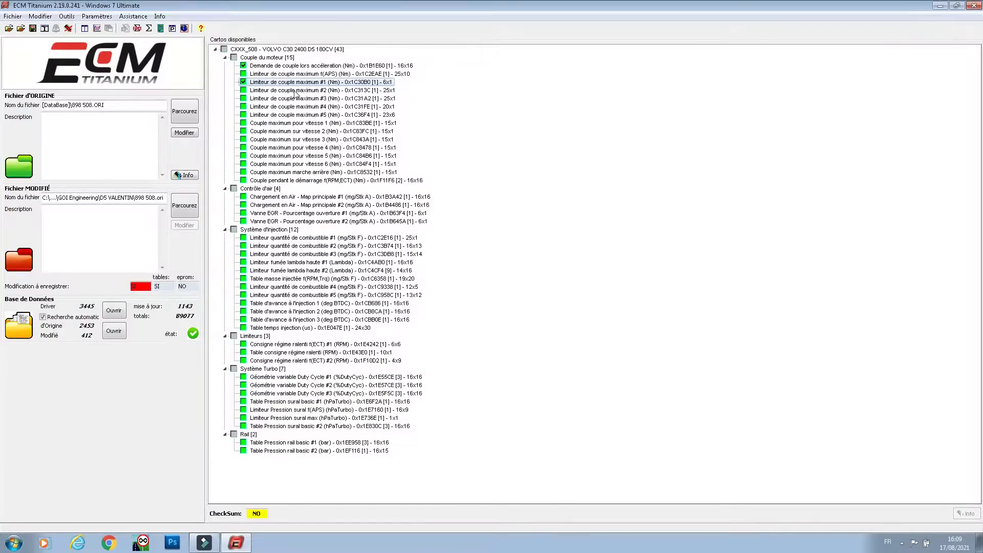
Step: Examine the Limiteur de couple maximum #2 values from 4000 to 5000 RPM and their enlarged curve, scaled to the row/column extremes
double_click(294, 90)
drag(74, 118, 71, 272)
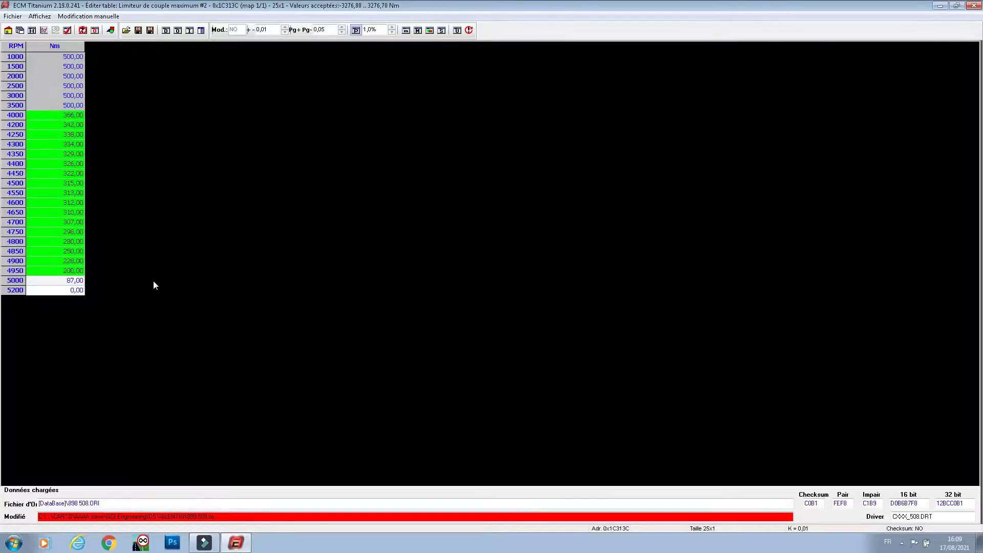
click(69, 173)
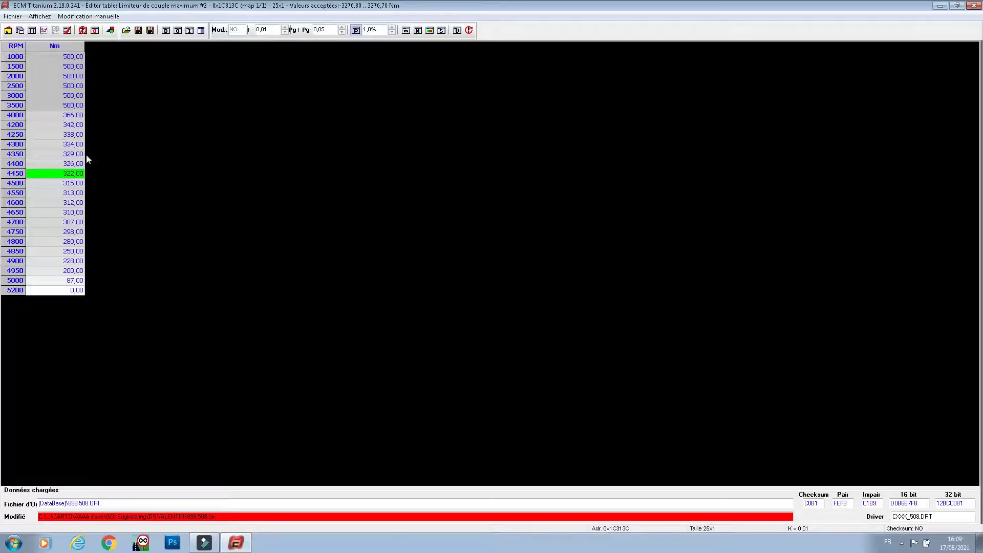
drag(74, 154, 72, 222)
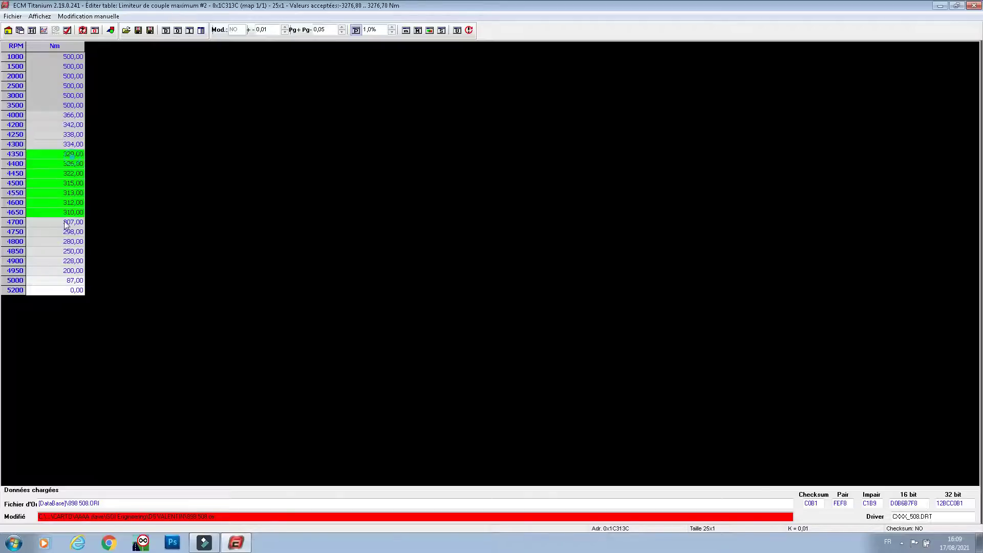
click(202, 30)
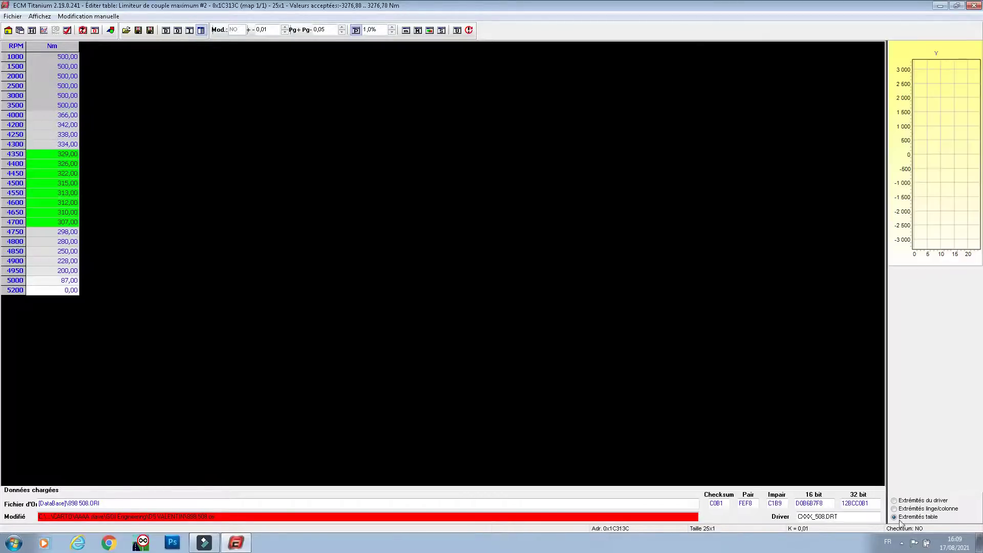
click(912, 508)
drag(886, 374, 505, 358)
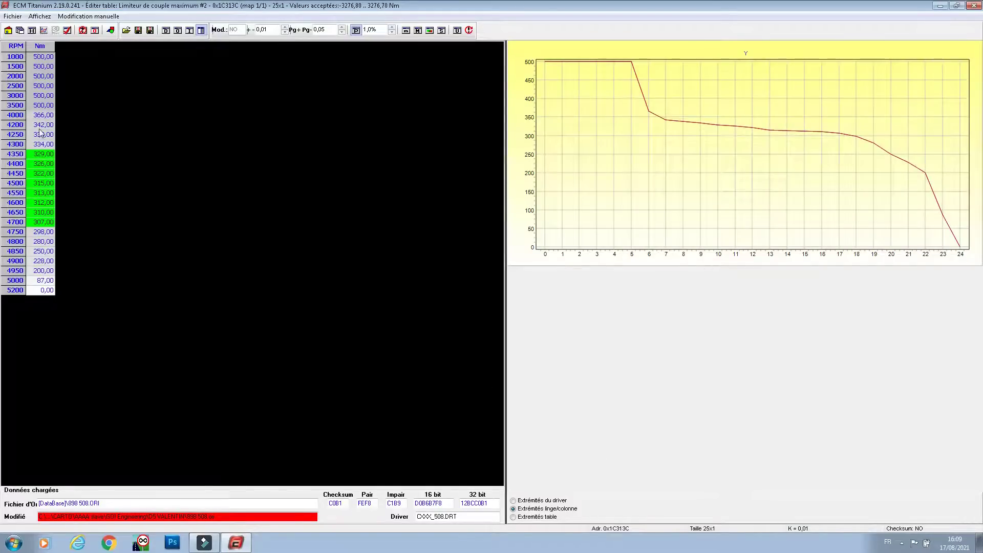
drag(41, 114, 39, 284)
click(973, 5)
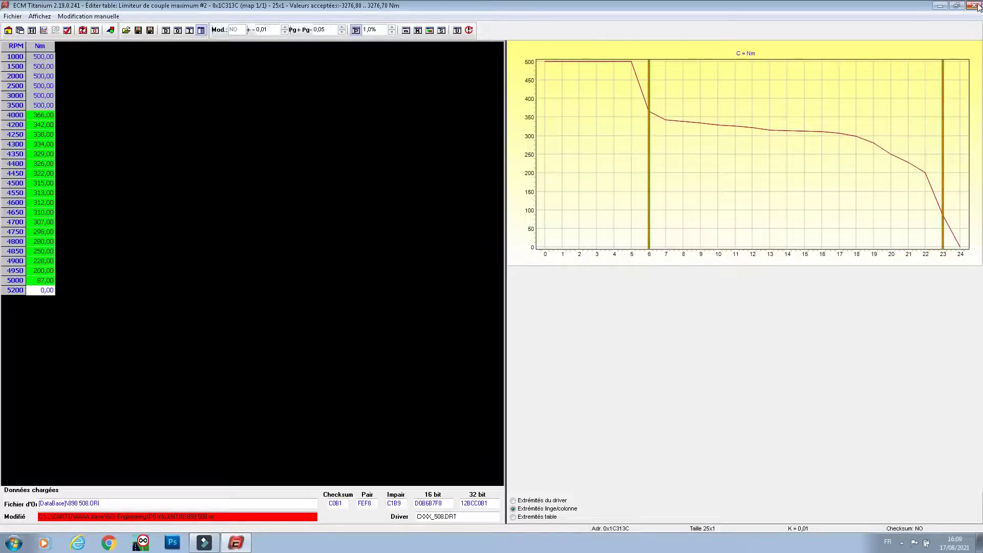
Step: In the Limiteur de couple maximum #3 table, set the cells from 2250 to 3250 RPM to 425 Nm
double_click(300, 98)
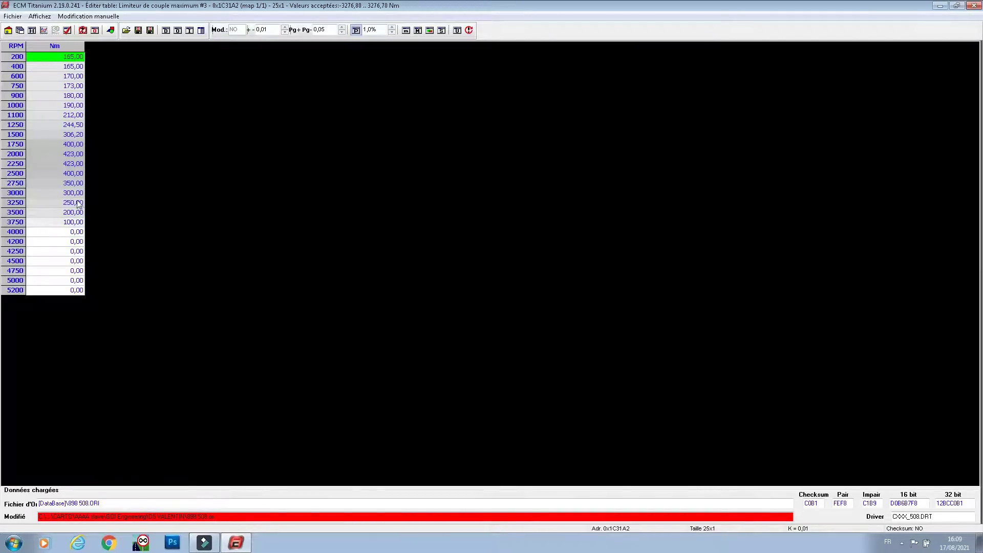
drag(74, 167, 66, 204)
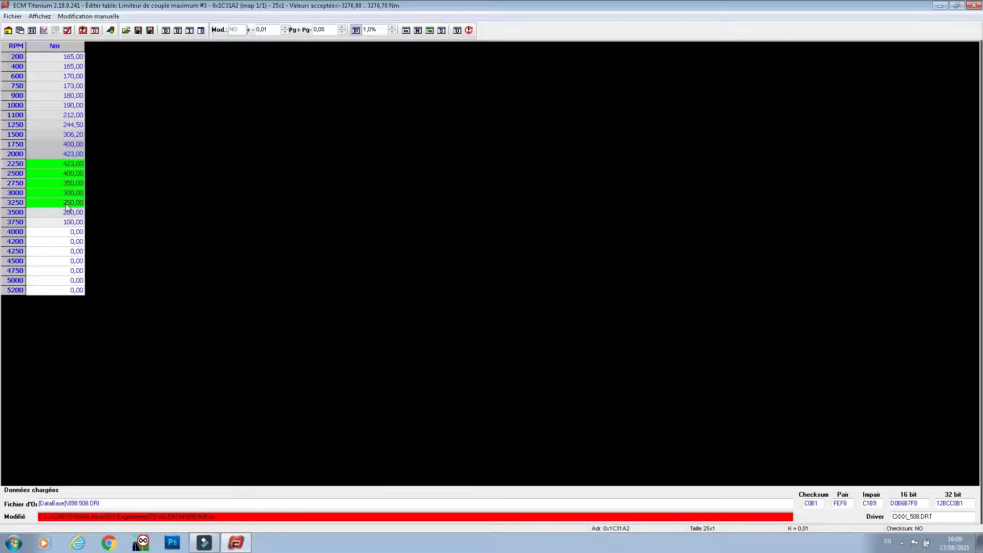
text(4253,00)
click(430, 30)
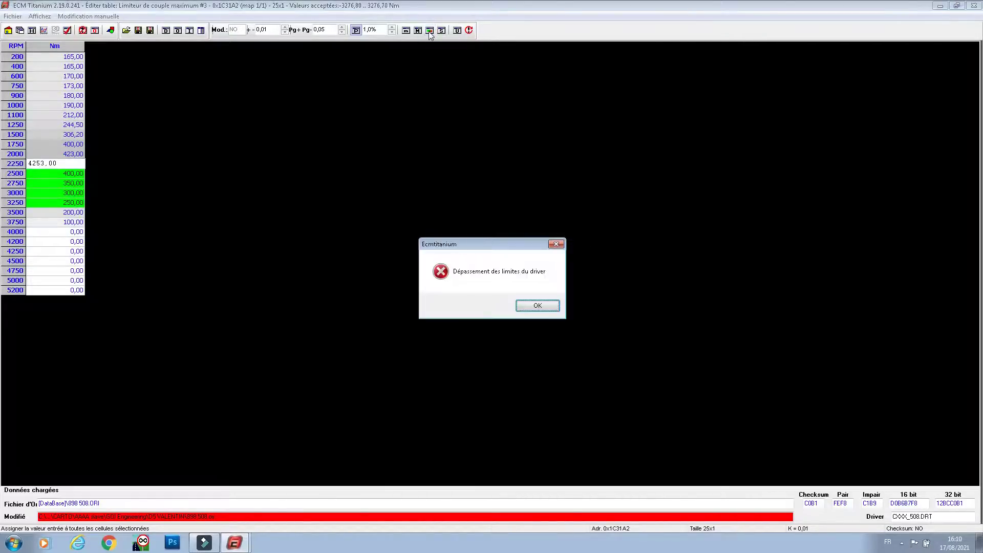
key(Return)
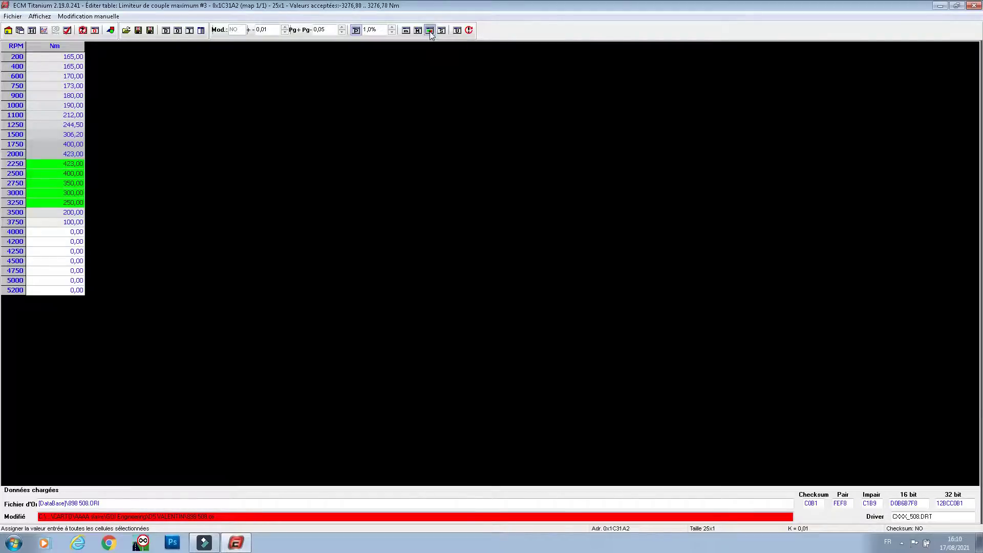
text(425)
click(429, 31)
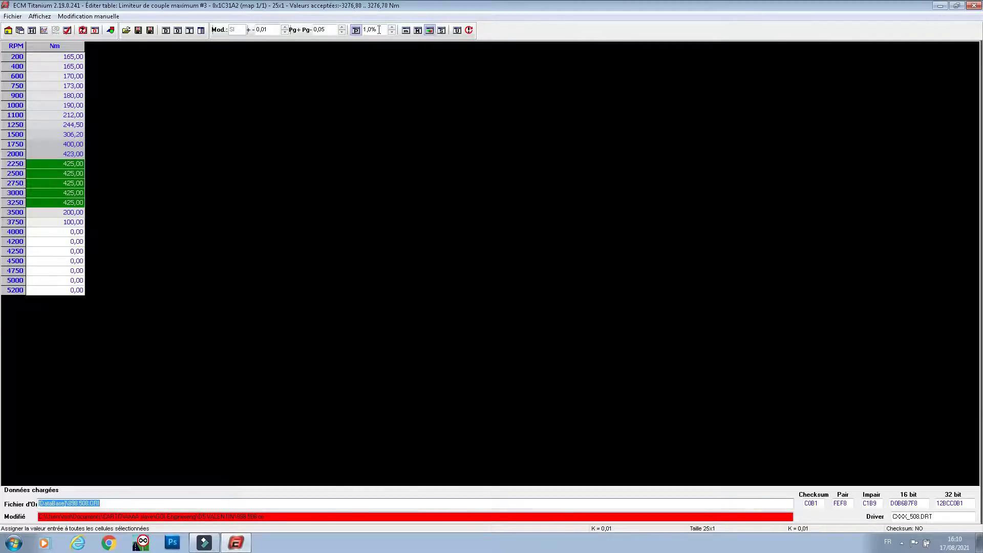
Step: Show the curve of the Limiteur de couple maximum #3 table, enlarge it and scale it to the row/column extremes
click(201, 30)
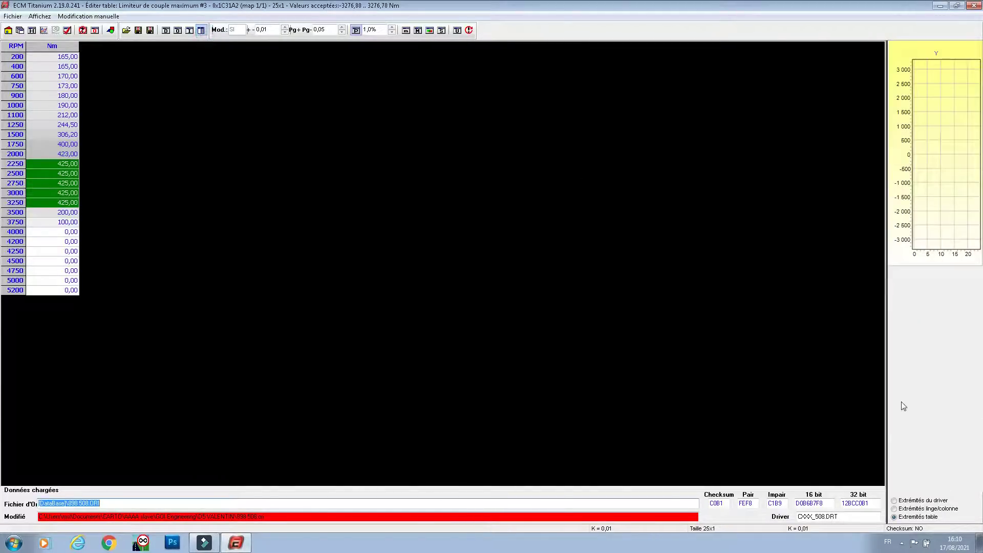
drag(886, 425, 591, 408)
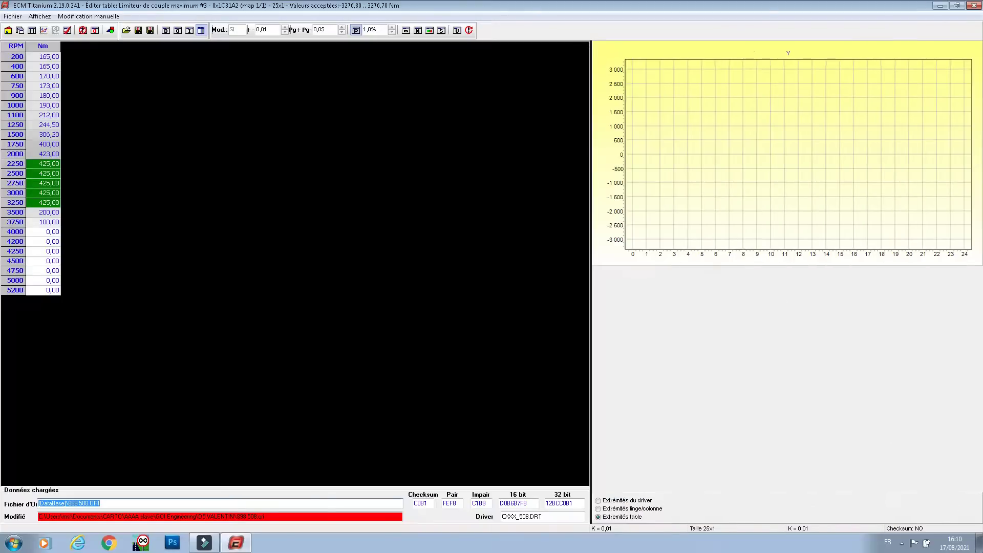
click(613, 509)
drag(588, 229, 417, 209)
Step: Raise the cells from 3500 to 4750 RPM by 21 Nm, using a page increment of 0,50
drag(44, 212, 41, 270)
drag(41, 270, 41, 261)
drag(40, 232, 35, 271)
drag(47, 216, 42, 277)
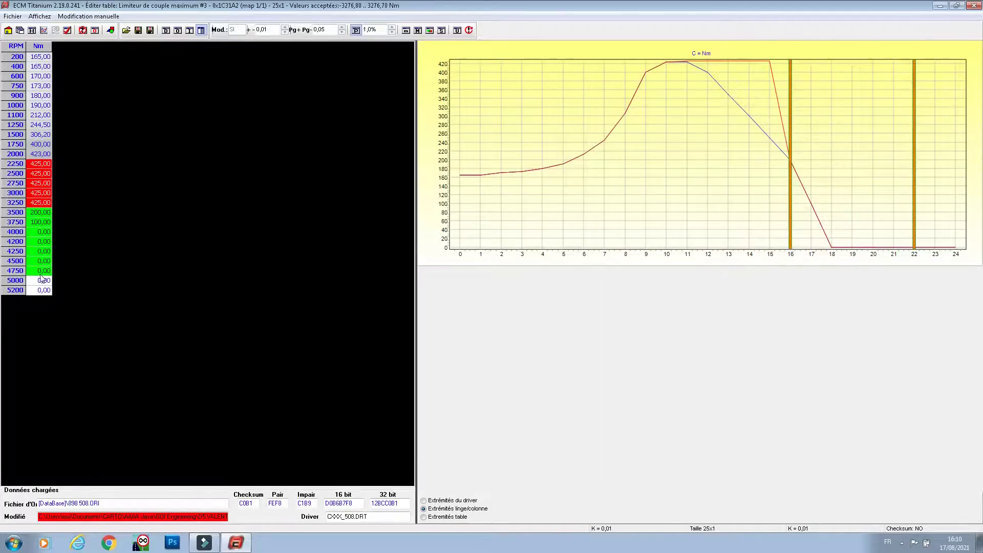
click(343, 28)
key(Page_Up)
key(Page_Up)
key(Page_Up)
key(Page_Up)
key(Page_Up)
key(Page_Up)
key(Page_Up)
key(Page_Up)
key(Page_Up)
key(Page_Up)
key(Page_Up)
key(Page_Up)
key(Page_Up)
key(Page_Up)
key(Page_Up)
key(Page_Up)
key(Page_Up)
key(Page_Up)
key(Page_Up)
key(Page_Up)
key(Page_Up)
key(Page_Up)
key(Page_Up)
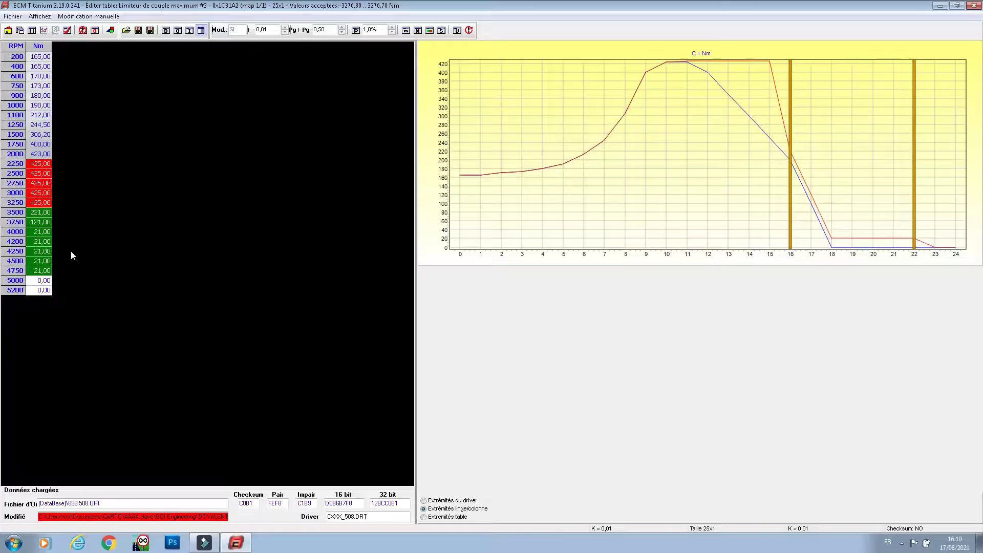
Step: Enable percentage variation and raise the cells from 3500 to 4500 RPM in 1,0% increments until 3500 RPM reaches 397,51 Nm
drag(50, 264, 46, 212)
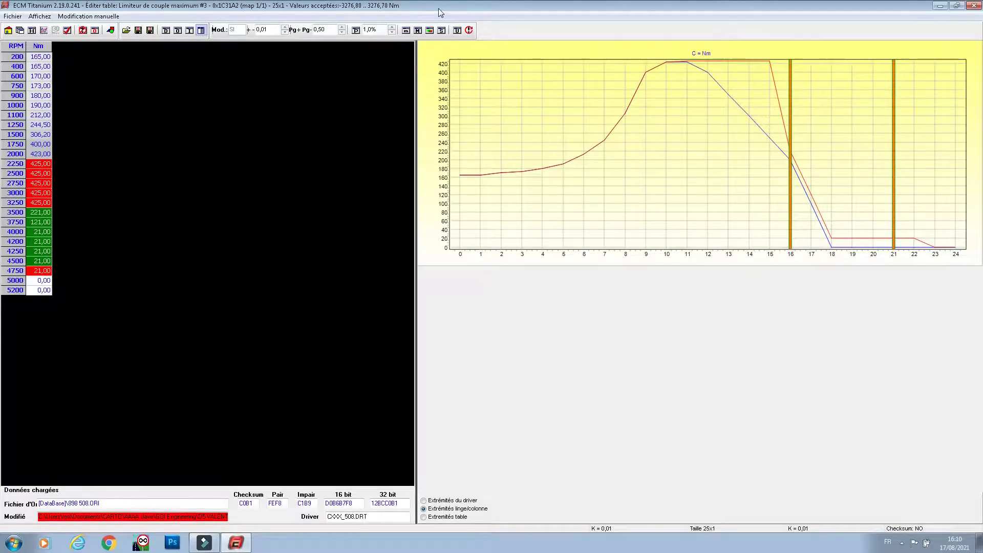
click(355, 30)
key(Page_Up)
key(Page_Up)
key(Page_Up)
key(Page_Up)
key(Page_Up)
key(Page_Up)
key(Page_Up)
key(Page_Up)
key(Page_Up)
key(Page_Up)
key(Page_Up)
key(Page_Up)
key(Page_Up)
key(Page_Up)
key(Page_Up)
key(Page_Up)
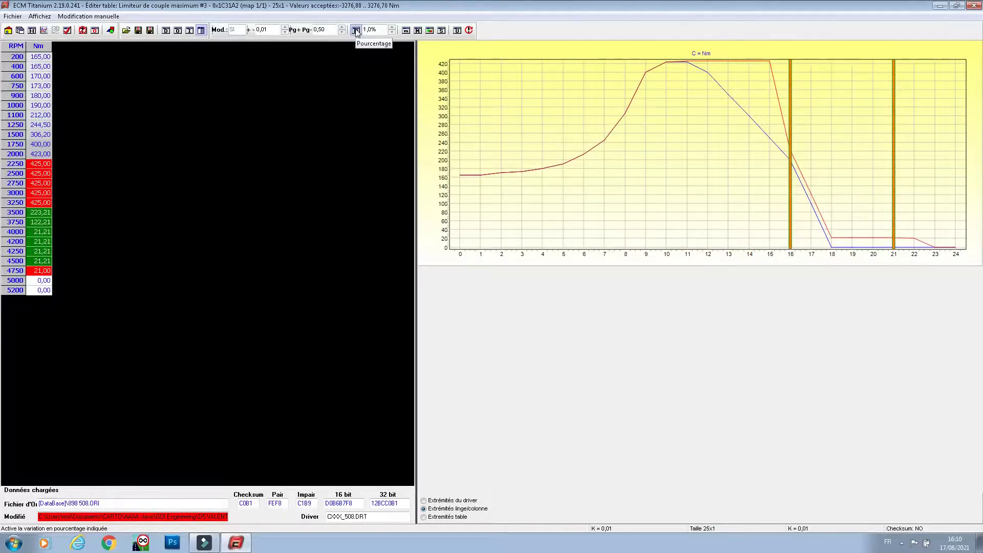
key(Page_Up)
key(Page_Up)
key(Page_Up)
key(Page_Up)
key(Page_Up)
key(Page_Up)
key(Page_Up)
key(Page_Up)
key(Page_Up)
key(Page_Up)
key(Page_Up)
key(Page_Up)
key(Page_Up)
key(Page_Up)
key(Page_Up)
key(Page_Up)
key(Page_Up)
key(Page_Up)
key(Page_Up)
key(Page_Up)
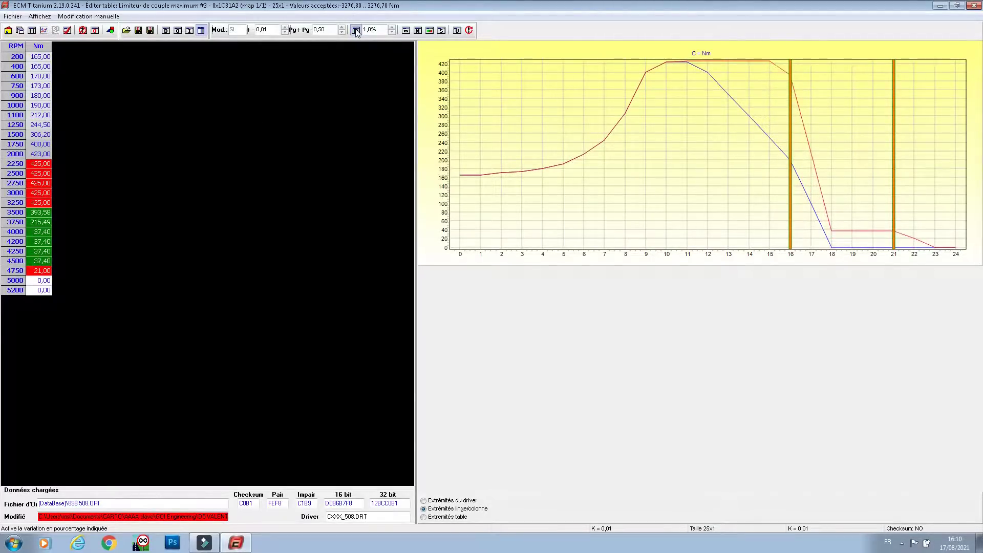
Step: Raise the 4000 RPM cell to 161,47 Nm in 1,0% increments
click(42, 233)
key(Page_Up)
key(Page_Up)
key(Page_Up)
key(Page_Up)
key(Page_Up)
key(Page_Up)
key(Page_Up)
key(Page_Up)
key(Page_Up)
key(Page_Up)
key(Page_Up)
key(Page_Up)
key(Page_Up)
key(Page_Up)
key(Page_Up)
key(Page_Up)
key(Page_Up)
key(Page_Up)
key(Page_Up)
key(Page_Up)
key(Page_Up)
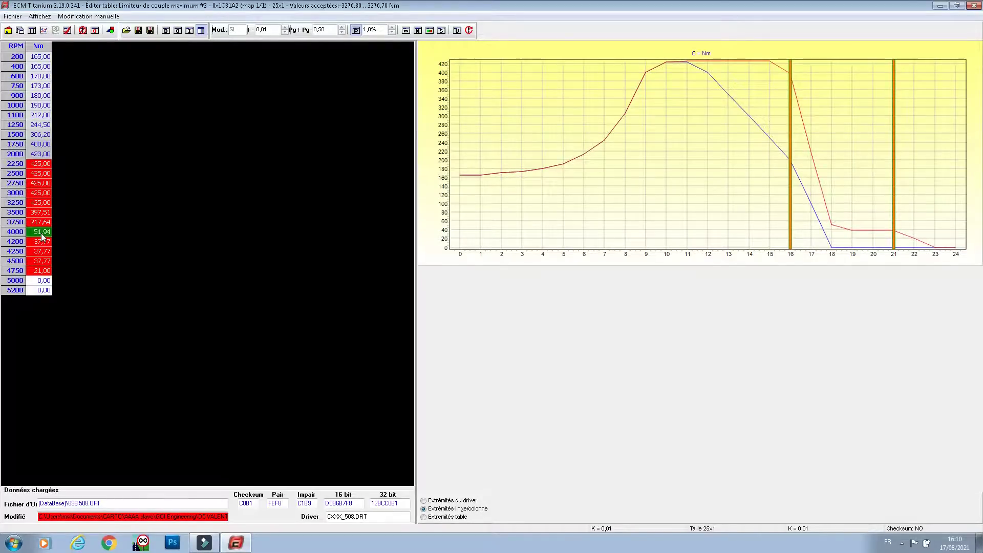
key(Page_Up)
key(Page_Up)
key(Page_Up)
key(Page_Up)
key(Page_Up)
key(Page_Up)
key(Page_Up)
key(Page_Up)
key(Page_Up)
key(Page_Up)
key(Page_Up)
key(Page_Up)
key(Page_Up)
key(Page_Up)
key(Page_Up)
key(Page_Up)
key(Page_Up)
key(Page_Up)
key(Page_Up)
key(Page_Up)
key(Page_Up)
key(Page_Up)
key(Page_Up)
key(Page_Up)
key(Page_Up)
key(Page_Up)
key(Page_Up)
key(Page_Up)
key(Page_Up)
key(Page_Up)
key(Page_Up)
key(Page_Up)
key(Page_Up)
key(Page_Up)
key(Page_Up)
key(Page_Up)
key(Page_Up)
key(Page_Up)
key(Page_Up)
key(Page_Up)
Step: Raise the cells from 3750 to 4250 RPM in 1,0% increments until 3750 RPM reaches 340,57 Nm and 4000 RPM reaches 252,68 Nm
drag(39, 222, 41, 252)
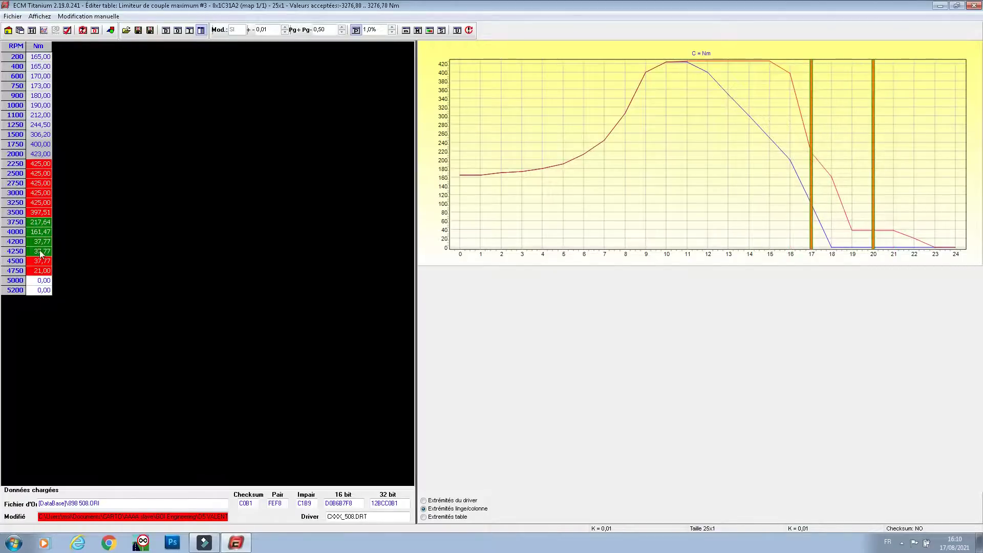
key(Page_Up)
key(Page_Up)
key(Page_Up)
key(Page_Up)
key(Page_Up)
key(Page_Up)
key(Page_Up)
key(Page_Up)
key(Page_Up)
key(Page_Up)
key(Page_Up)
key(Page_Up)
key(Page_Up)
key(Page_Up)
key(Page_Up)
key(Page_Up)
key(Page_Up)
key(Page_Up)
key(Page_Up)
key(Page_Up)
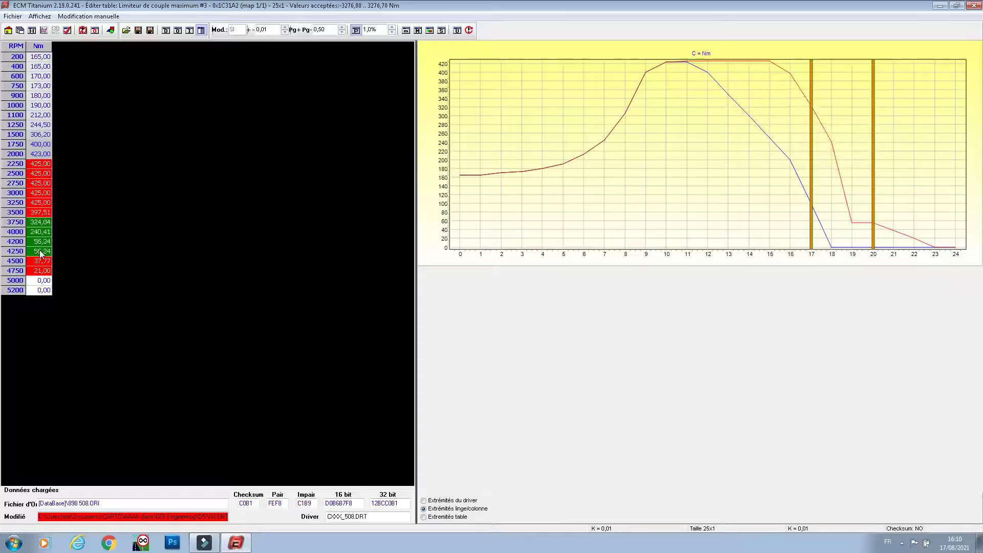
key(Page_Up)
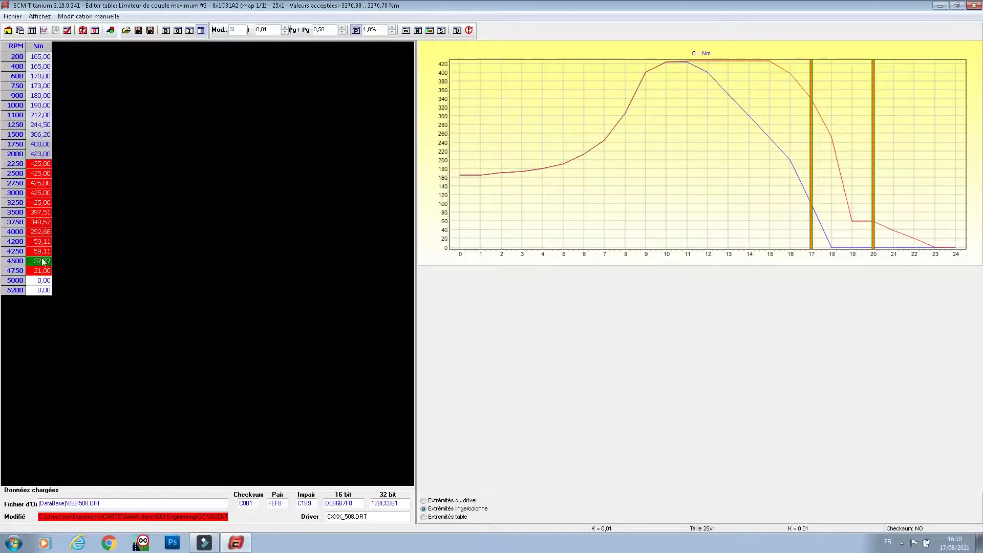
Step: Raise the 4200 RPM cell to 159,87 Nm in 1,0% increments
key(Up)
key(Up)
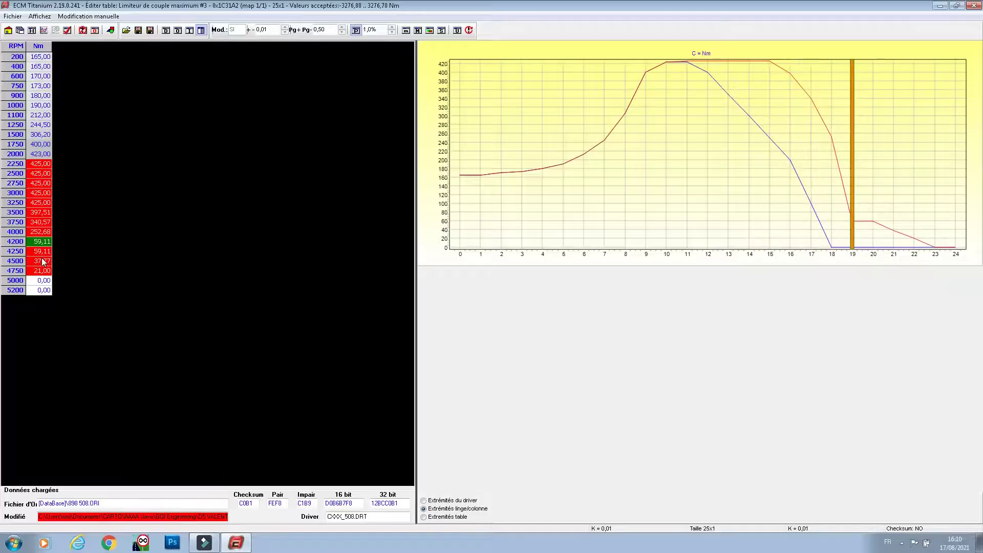
key(Page_Up)
key(Page_Up)
key(Page_Up)
key(Page_Up)
key(Page_Up)
key(Page_Up)
key(Page_Up)
key(Page_Up)
key(Page_Up)
key(Page_Up)
key(Page_Up)
key(Page_Up)
key(Page_Up)
key(Page_Up)
key(Page_Up)
key(Page_Up)
key(Page_Up)
key(Page_Up)
key(Page_Up)
key(Page_Up)
key(Page_Up)
key(Page_Up)
key(Page_Up)
key(Page_Up)
key(Page_Up)
key(Page_Up)
key(Page_Up)
key(Page_Up)
key(Page_Up)
key(Page_Up)
key(Page_Up)
key(Page_Up)
key(Page_Up)
key(Page_Up)
key(Page_Up)
key(Page_Up)
key(Page_Up)
key(Page_Up)
key(Page_Up)
key(Page_Up)
Step: Raise the 4250 RPM cell to 78,88 Nm in 1,0% increments
key(Down)
key(Page_Up)
key(Page_Up)
key(Page_Up)
key(Page_Up)
key(Page_Up)
key(Page_Up)
key(Page_Up)
key(Page_Up)
key(Page_Up)
key(Page_Up)
key(Page_Up)
key(Page_Up)
key(Page_Up)
key(Page_Up)
key(Page_Up)
key(Page_Up)
key(Page_Up)
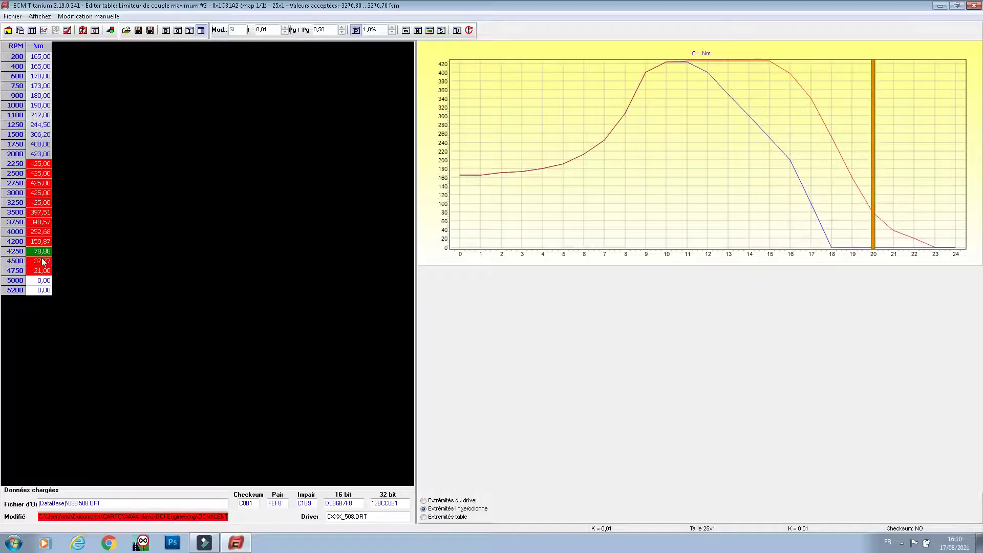
Step: Close the limiter #3 table saving its modifications, and open the Limiteur de couple maximum #4 table
click(973, 5)
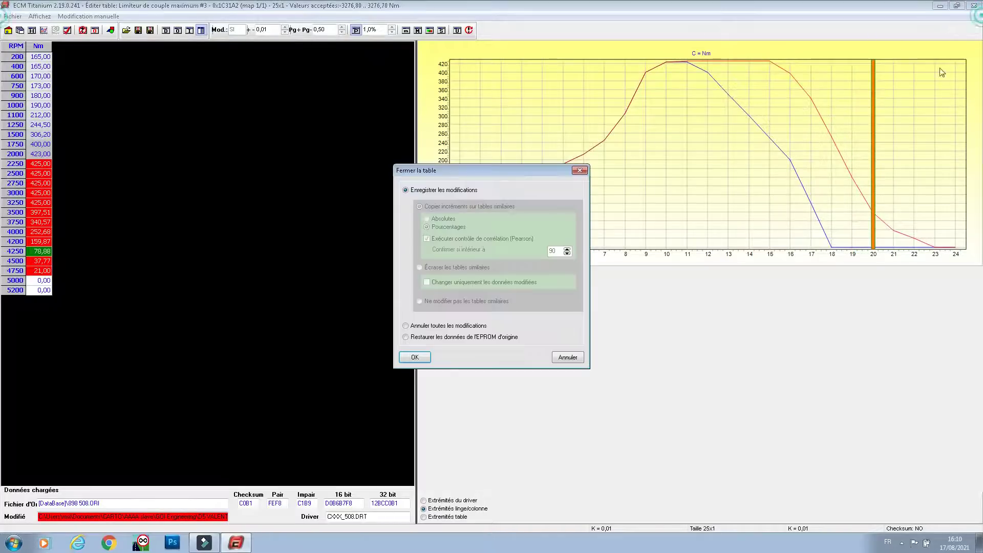
click(413, 355)
double_click(274, 107)
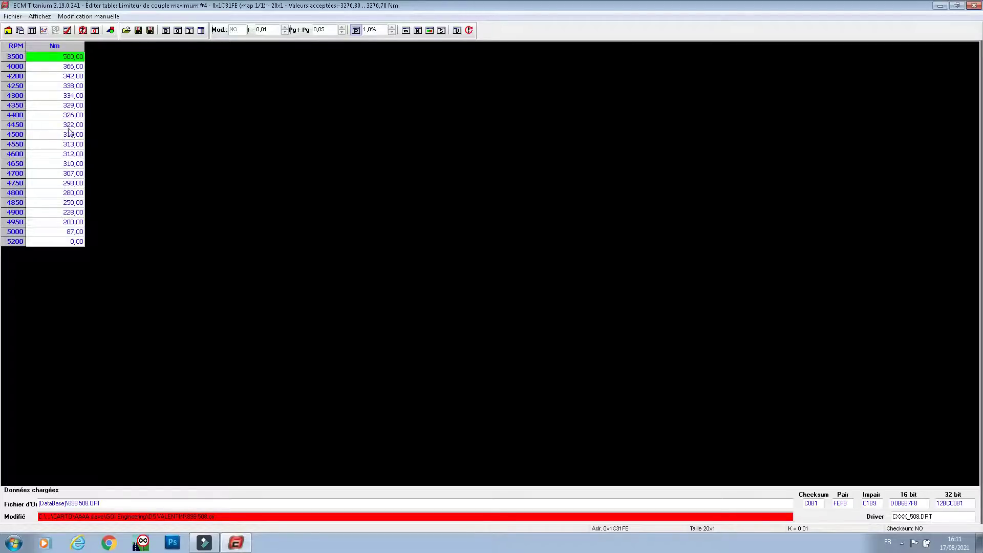
Step: Show a widened graph scaled to the row/column extremes beside the table, and set the cells from 4400 to 4650 RPM to 425 Nm
click(14, 239)
click(972, 5)
drag(72, 114, 76, 167)
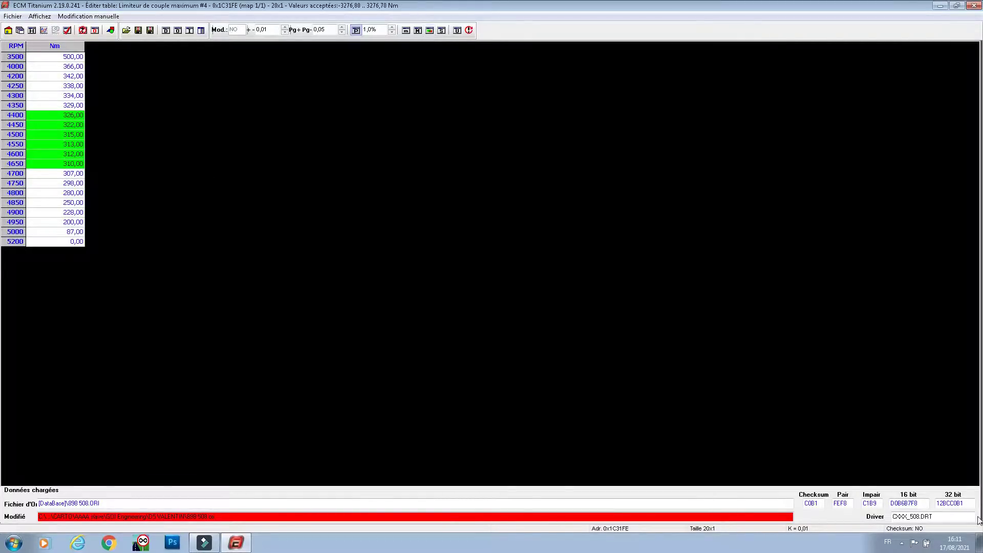
click(201, 30)
drag(886, 344, 603, 344)
click(665, 508)
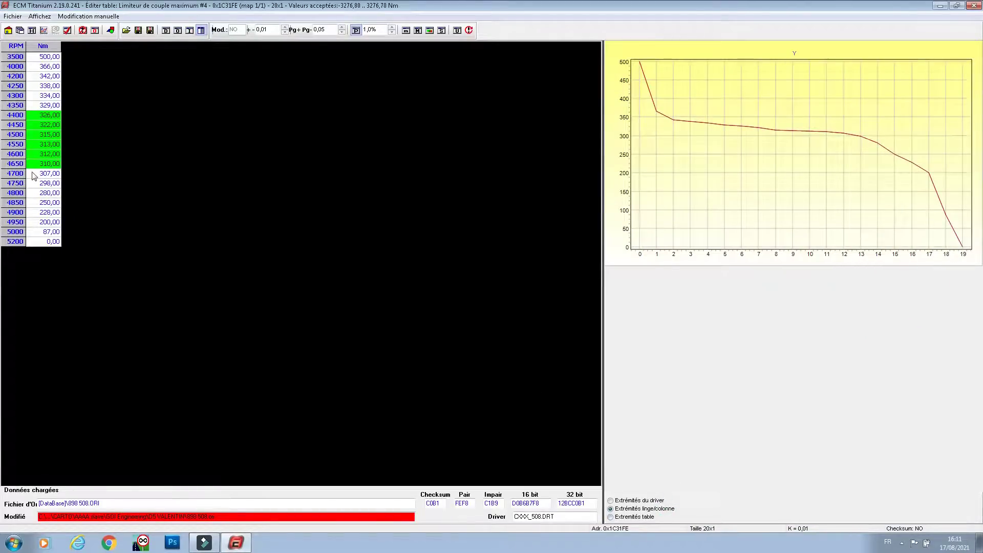
text(425)
click(429, 31)
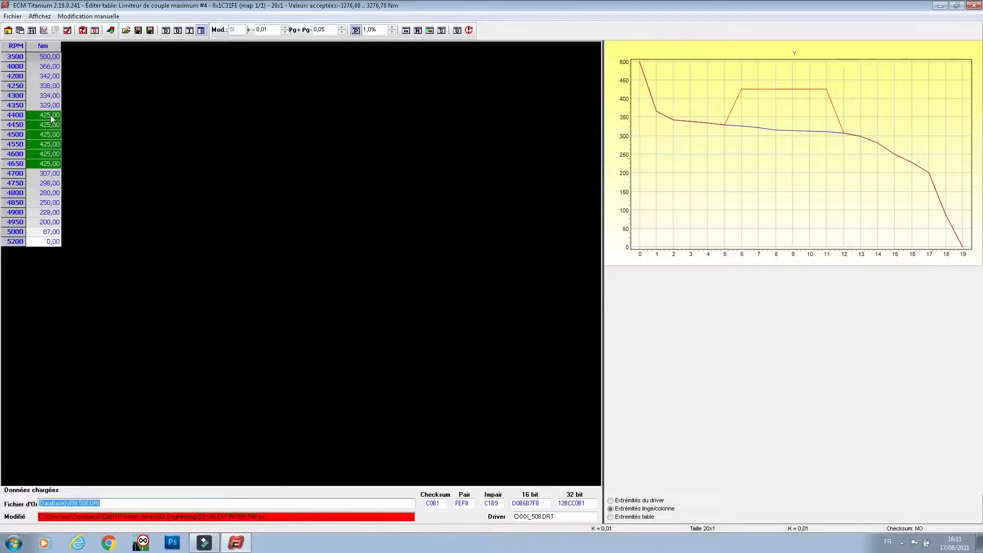
Step: Raise the cells from 4700 to 5000 RPM in 1,0% increments until 4700 RPM reaches 413,79 Nm and 5000 RPM reaches 117,26 Nm
drag(49, 173, 48, 233)
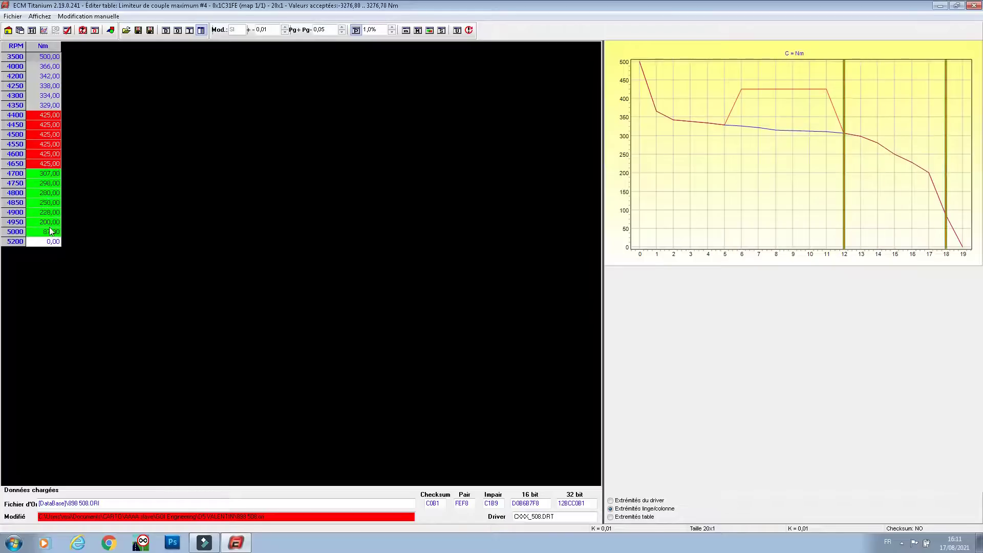
key(plus)
key(plus)
key(plus)
key(plus)
key(plus)
key(plus)
key(plus)
key(plus)
key(plus)
key(plus)
key(plus)
key(plus)
key(plus)
key(plus)
key(plus)
key(plus)
key(plus)
key(plus)
key(plus)
key(plus)
key(plus)
key(plus)
key(plus)
key(plus)
key(plus)
key(plus)
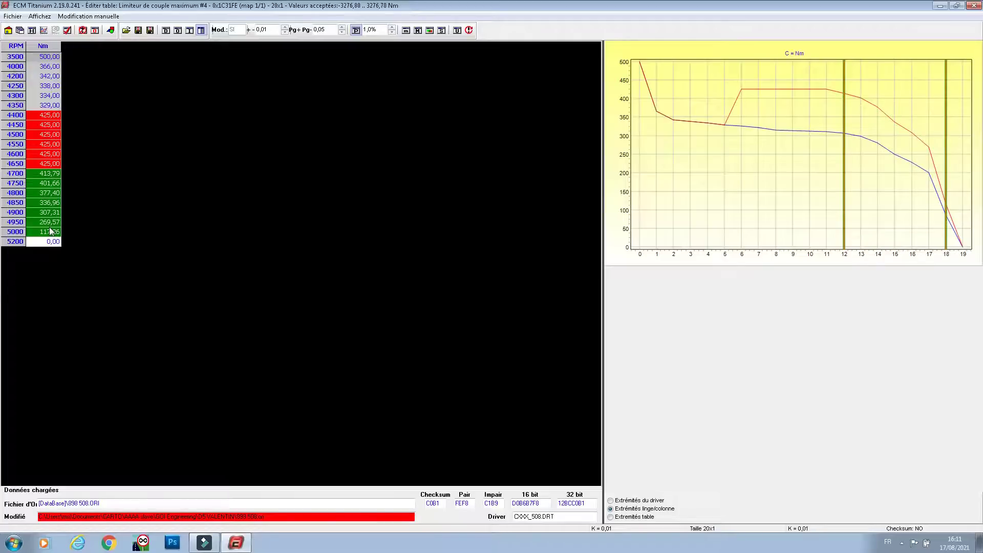
Step: Raise the 4850 RPM cell to 343,74 Nm in 1,0% increments
key(Up)
key(Up)
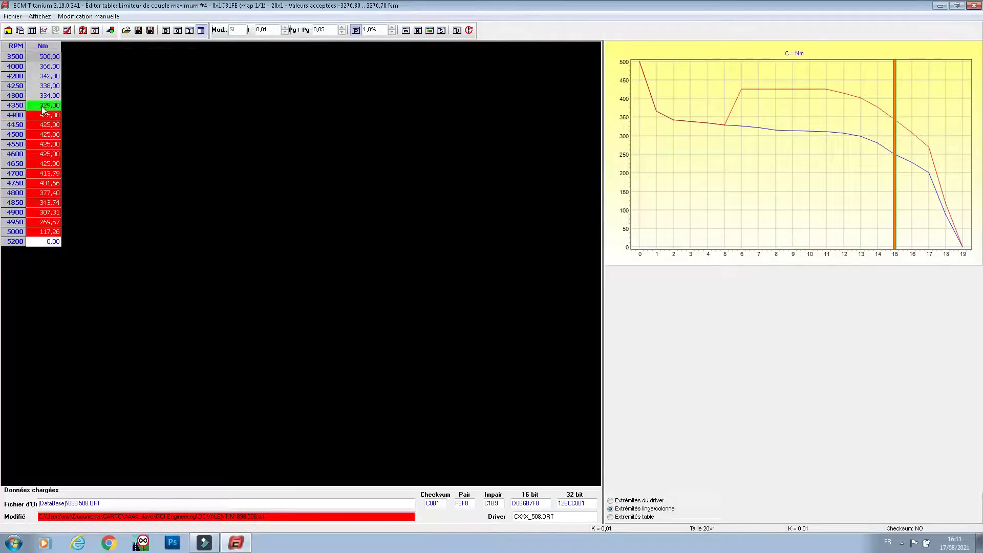
Step: Raise the 4350, 4300, 4250, 4200 and 4000 RPM cells in 1,0% increments to 393,53, 376,36, 362,38, 377,78 and 429,16 Nm respectively
key(plus)
key(plus)
key(plus)
key(plus)
key(plus)
key(plus)
key(plus)
key(plus)
key(plus)
key(plus)
key(plus)
key(plus)
key(plus)
key(plus)
key(plus)
key(plus)
key(plus)
key(plus)
key(plus)
key(plus)
key(plus)
key(plus)
key(plus)
key(plus)
key(plus)
key(plus)
key(plus)
key(plus)
key(plus)
key(plus)
key(plus)
key(plus)
key(plus)
key(plus)
key(Up)
key(plus)
key(plus)
key(plus)
key(plus)
key(plus)
key(plus)
key(plus)
key(plus)
key(plus)
key(plus)
key(plus)
key(plus)
key(Up)
key(plus)
key(plus)
key(plus)
key(plus)
key(plus)
key(plus)
key(plus)
key(Up)
key(plus)
key(plus)
key(plus)
key(plus)
key(plus)
key(plus)
key(plus)
key(plus)
key(plus)
key(plus)
key(Up)
key(plus)
key(plus)
key(plus)
key(plus)
key(plus)
key(plus)
key(plus)
key(plus)
key(plus)
key(plus)
key(plus)
key(plus)
key(plus)
key(plus)
key(plus)
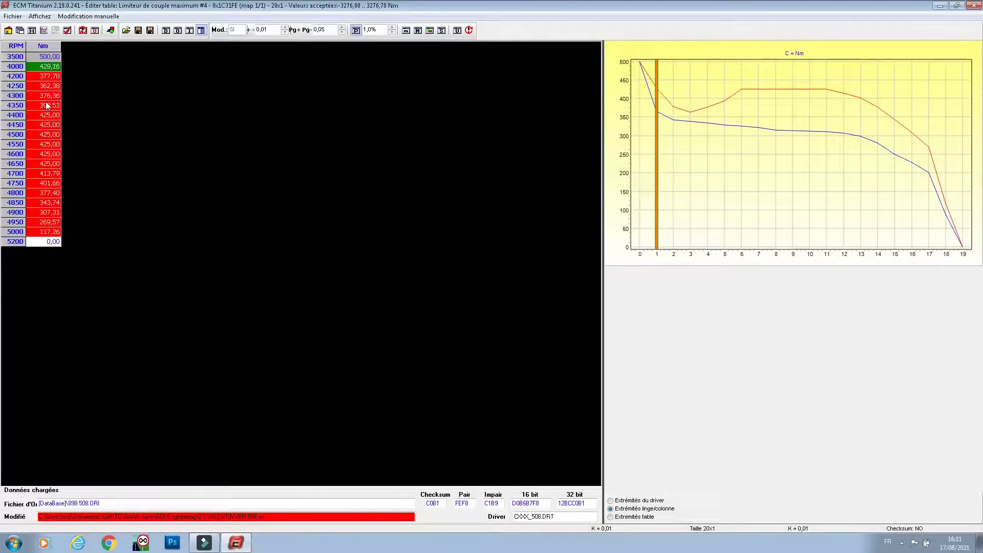
Step: Smooth the curve by raising 4200 RPM to 385,37 Nm and 4250 RPM to 369,67 Nm, and lowering 4400 RPM to 420,75 Nm
key(Down)
key(plus)
key(plus)
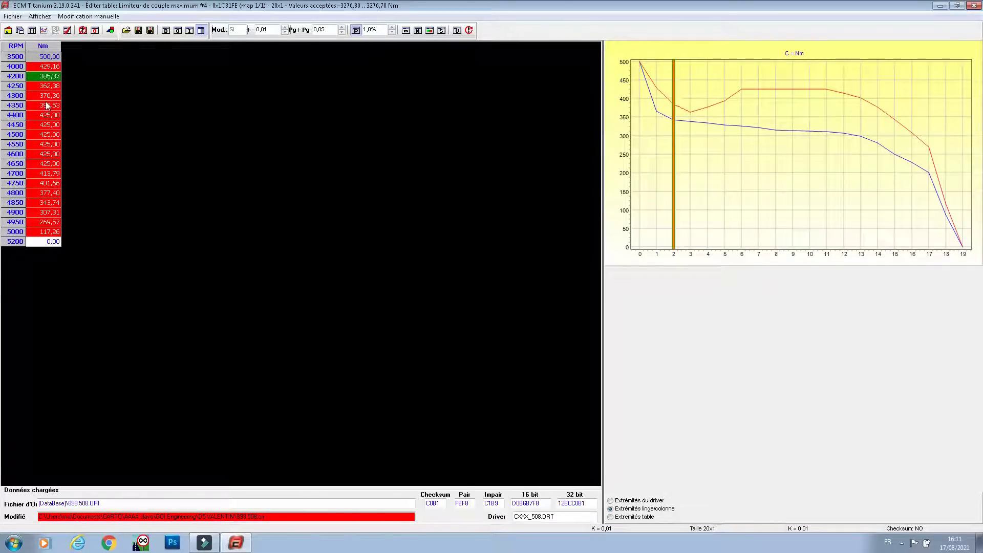
key(Down)
key(plus)
key(Down)
key(Down)
key(Down)
key(minus)
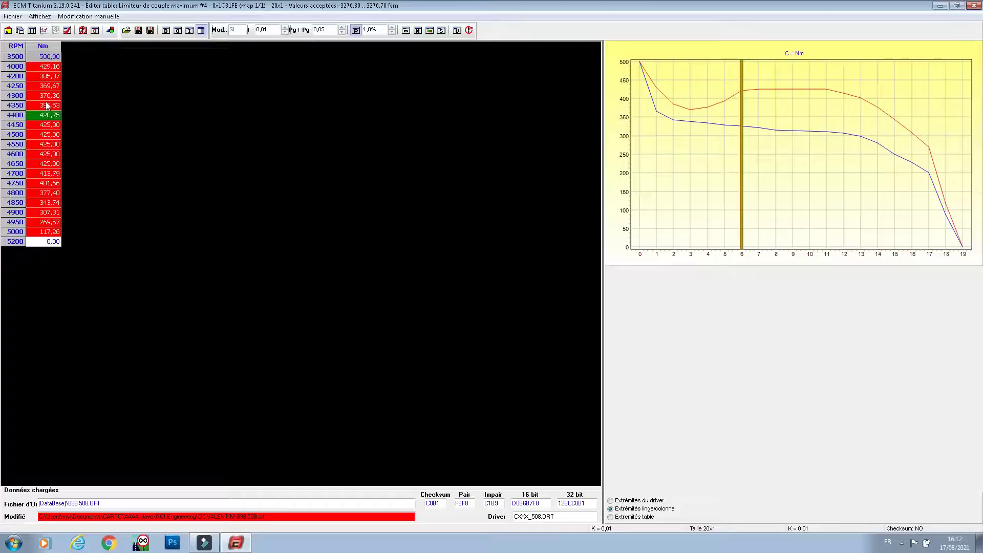
Step: Close the limiter #4 table saving its modifications, and open the Limiteur de couple maximum #5 table
click(973, 5)
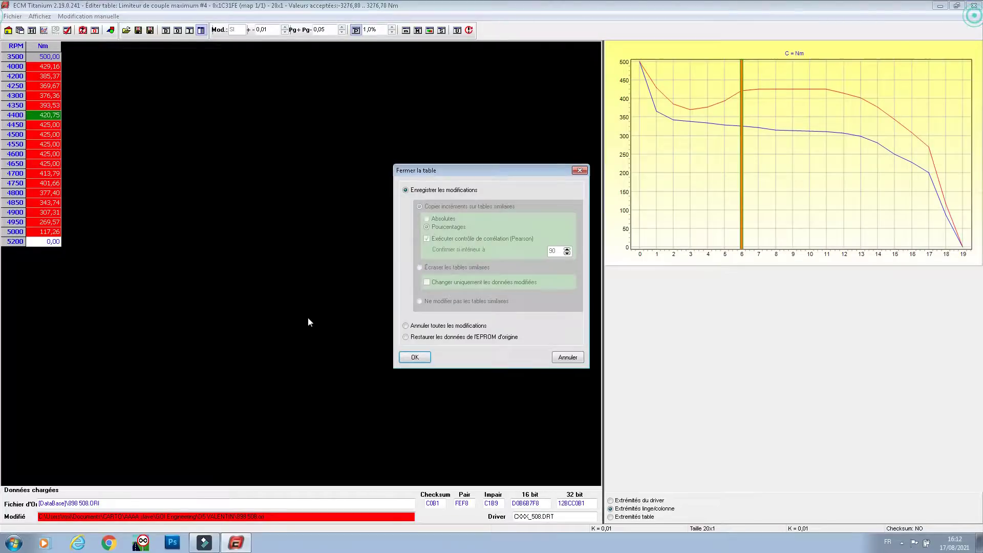
click(416, 354)
double_click(303, 115)
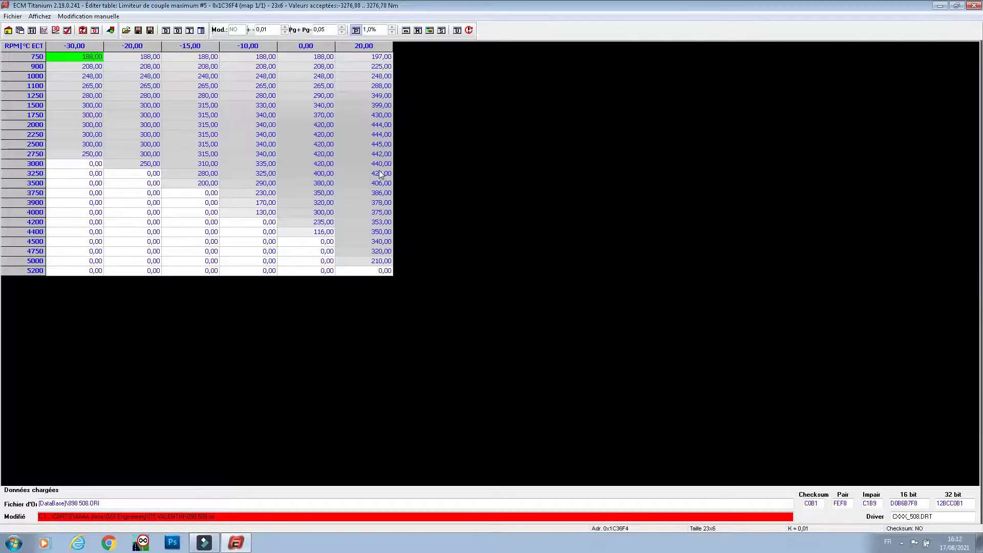
Step: Set every cell of the limiter #5 table to 500 Nm
drag(65, 58, 410, 281)
click(429, 31)
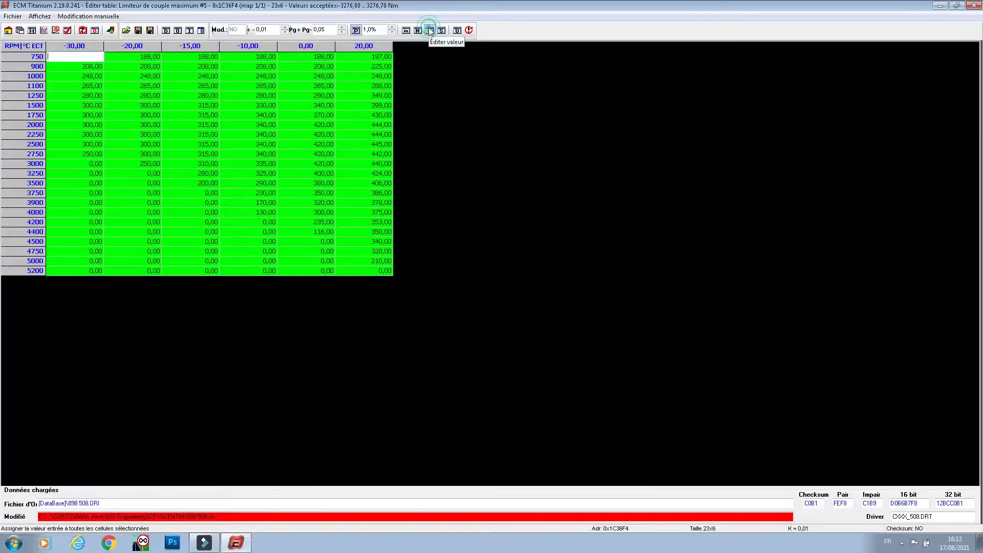
text(500)
key(Return)
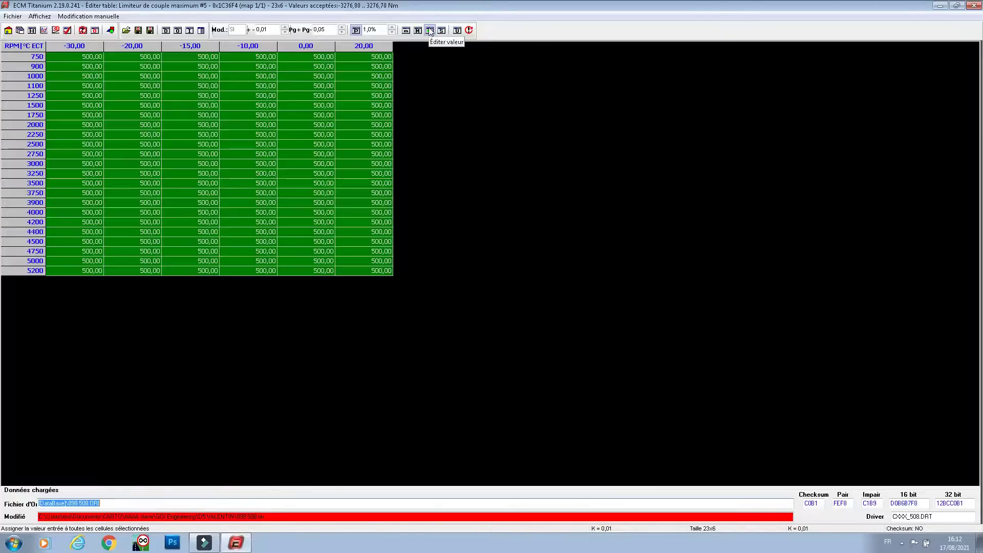
Step: Close the limiter #5 table saving its modifications, and open the Limiteur de couple maximum #2 table
click(973, 5)
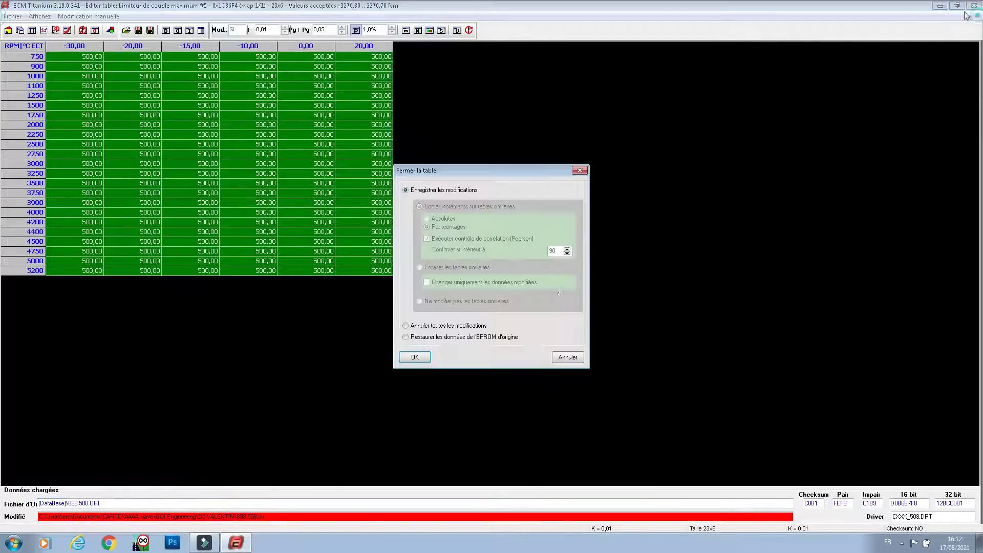
click(418, 357)
double_click(280, 91)
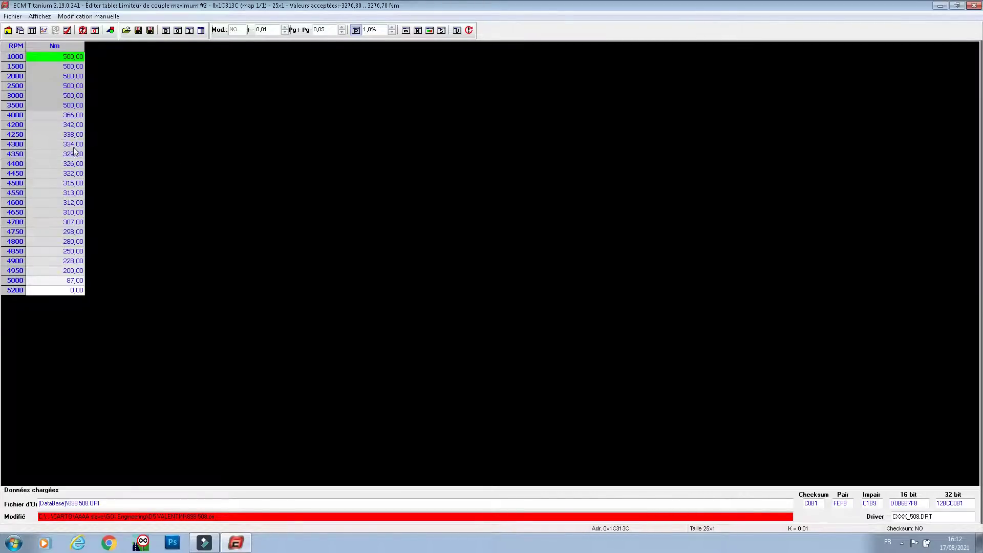
Step: Set the limiter #2 cells from 4250 to 4550 RPM to 425 Nm
drag(73, 146, 71, 183)
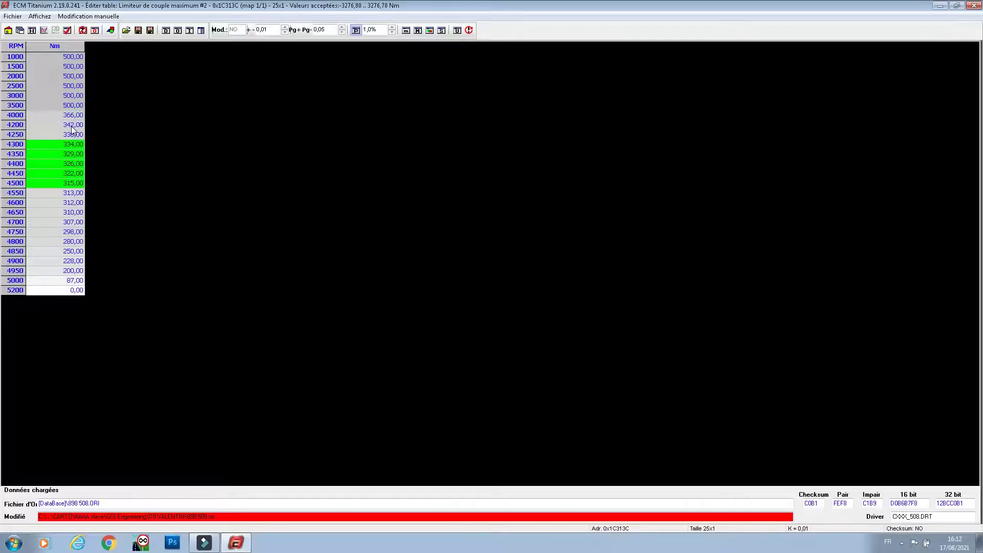
drag(67, 134, 60, 198)
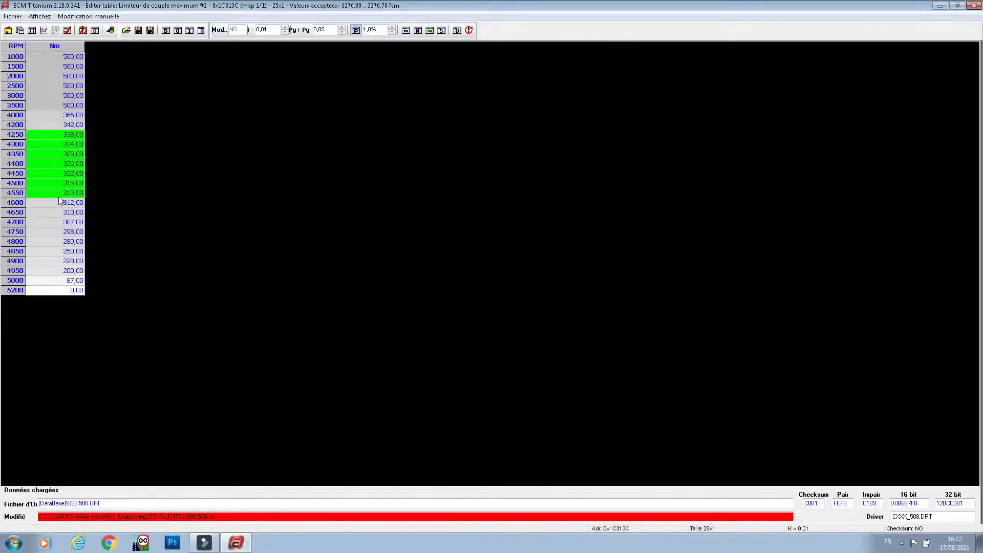
text(4253,00)
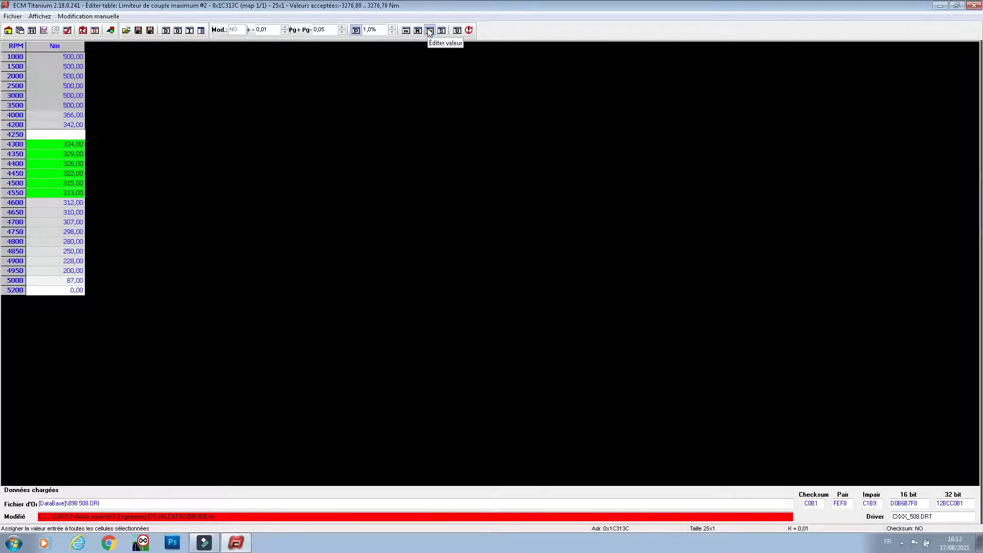
click(428, 31)
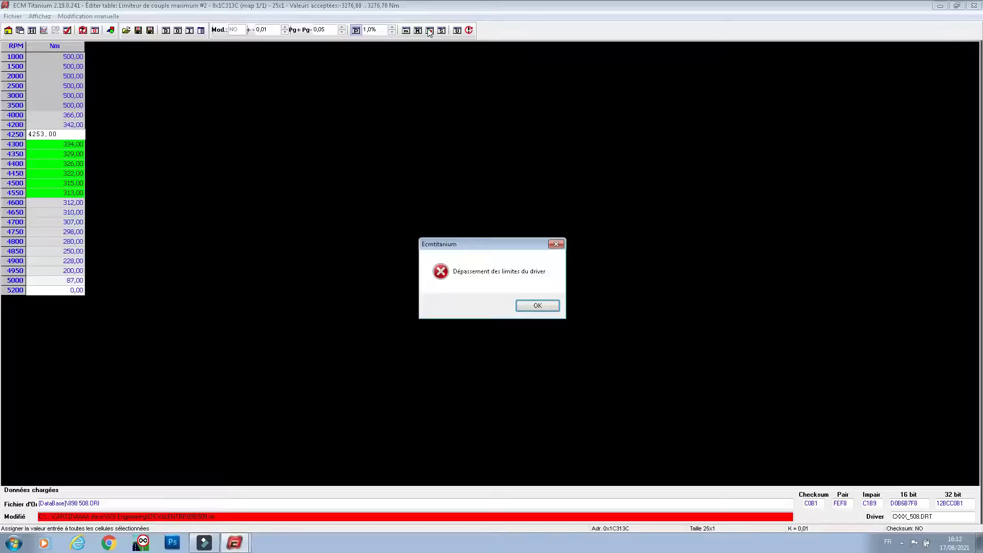
key(Return)
text(425)
click(429, 30)
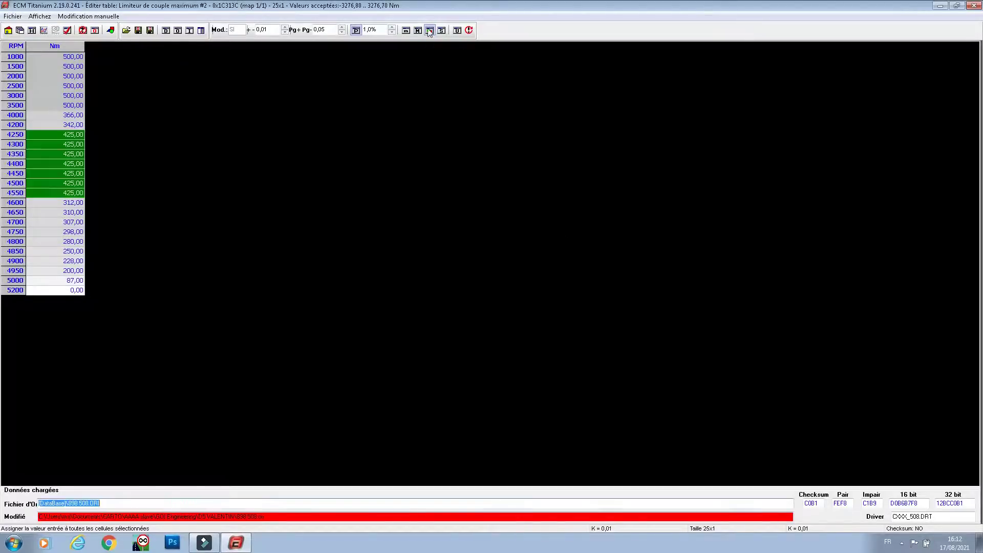
Step: Show a widened graph beside the limiter #2 table, scaled to the row/column extremes
click(201, 31)
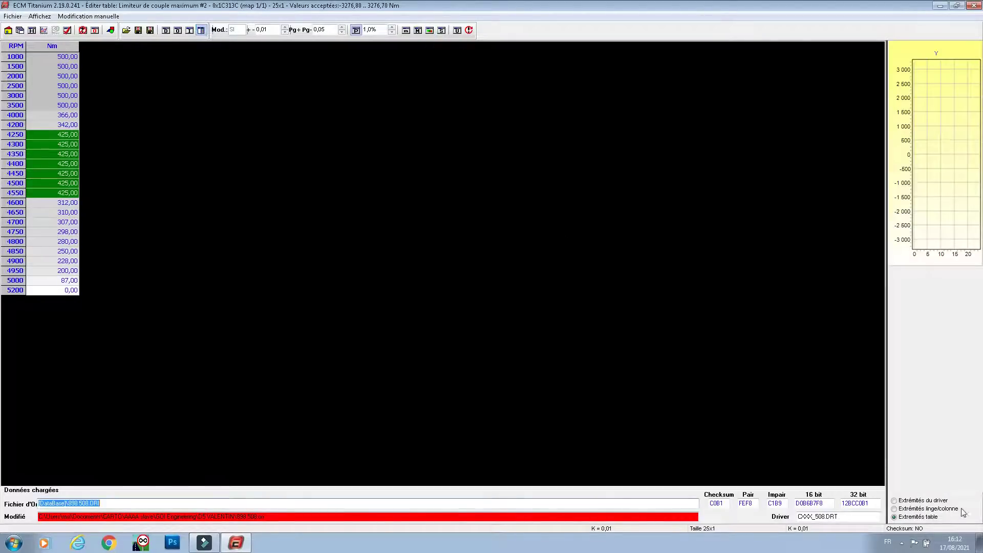
click(930, 508)
drag(885, 364, 432, 307)
Step: Raise the 4200 RPM cell to 429,95 Nm and the 4000 RPM cell to 455,57 Nm in 1,0% increments
click(38, 125)
key(plus)
key(plus)
key(plus)
key(plus)
key(plus)
key(plus)
key(plus)
key(plus)
key(plus)
key(plus)
key(plus)
key(plus)
key(plus)
key(plus)
key(plus)
key(plus)
key(plus)
key(plus)
key(plus)
key(plus)
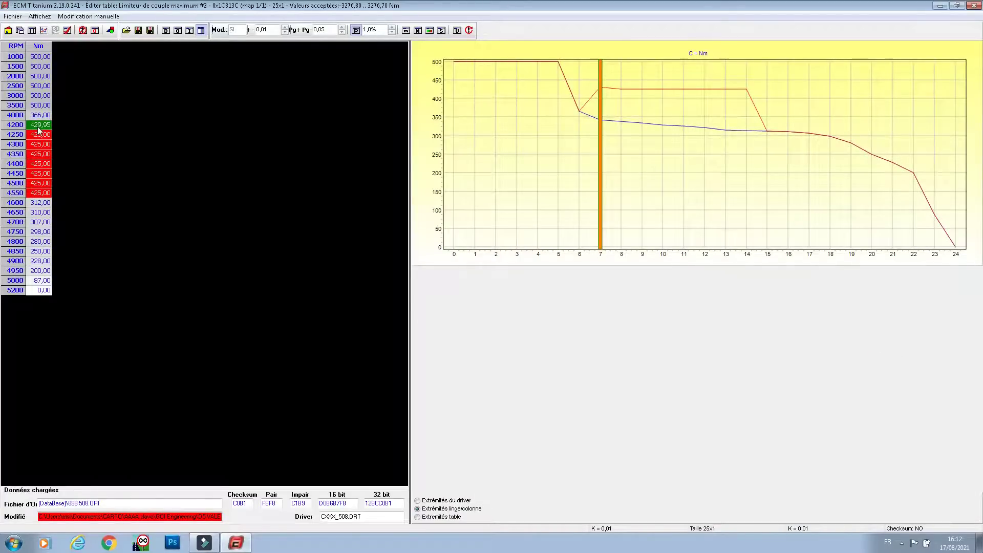
key(Up)
key(plus)
key(plus)
key(plus)
key(plus)
key(plus)
key(plus)
key(plus)
key(plus)
key(plus)
key(plus)
key(plus)
key(plus)
key(plus)
key(plus)
key(plus)
key(plus)
key(plus)
key(plus)
key(plus)
key(plus)
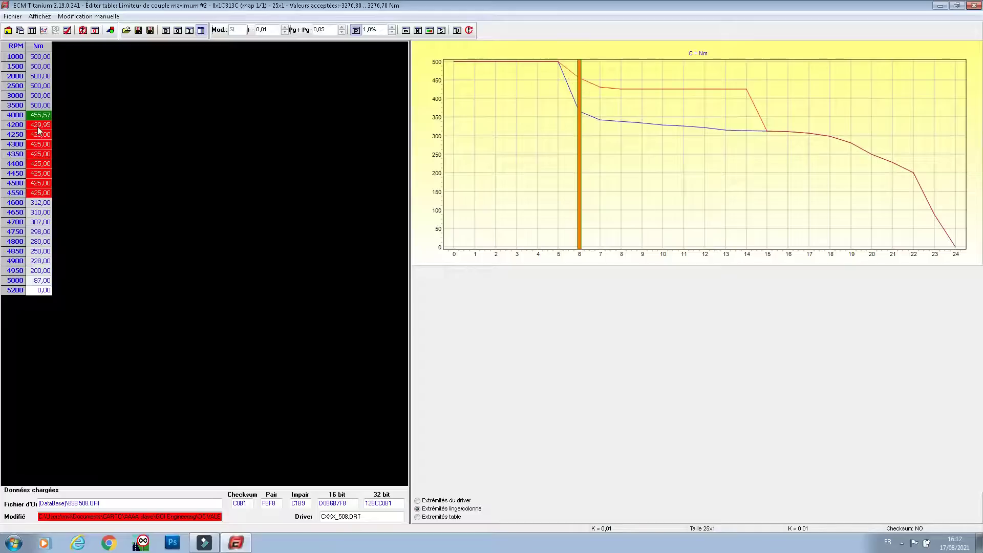
Step: Raise the limiter #2 cells from 4600 to 4950 RPM in 1,0% increments until the 4600 RPM cell reaches 420,53 Nm
drag(45, 204, 36, 272)
key(plus)
key(plus)
key(plus)
key(plus)
key(plus)
key(plus)
key(plus)
key(plus)
key(plus)
key(plus)
key(plus)
key(plus)
key(plus)
key(plus)
key(plus)
key(plus)
key(plus)
key(plus)
key(plus)
key(plus)
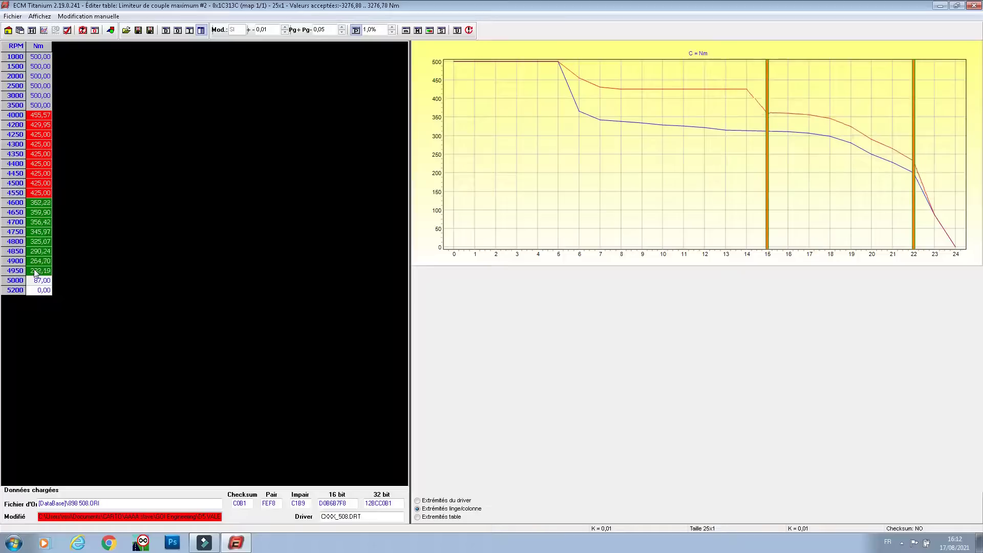
key(plus)
key(plus)
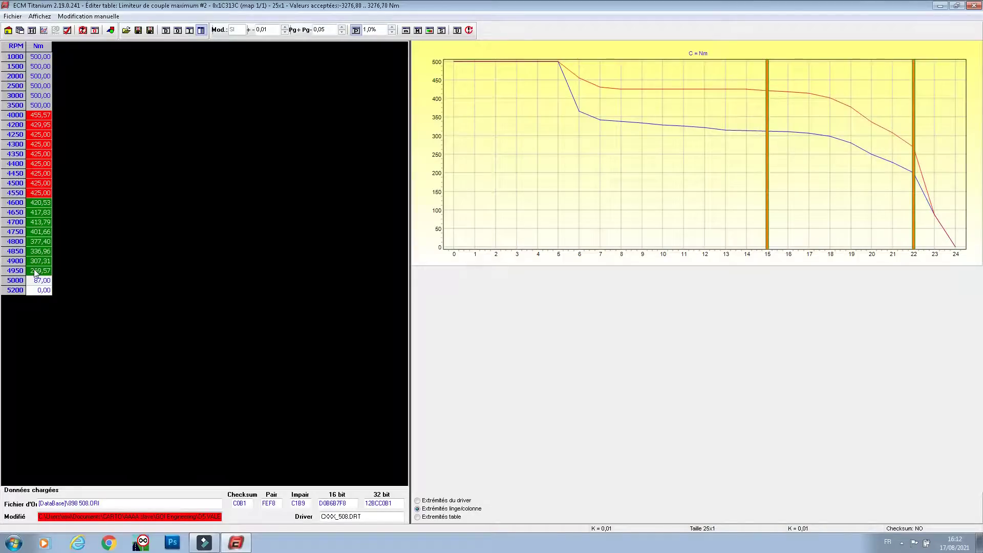
Step: Smooth the end of the limiter #2 curve by setting 4950 RPM to 253,79 Nm and 4850 RPM to 347,17 Nm
click(36, 273)
key(plus)
key(plus)
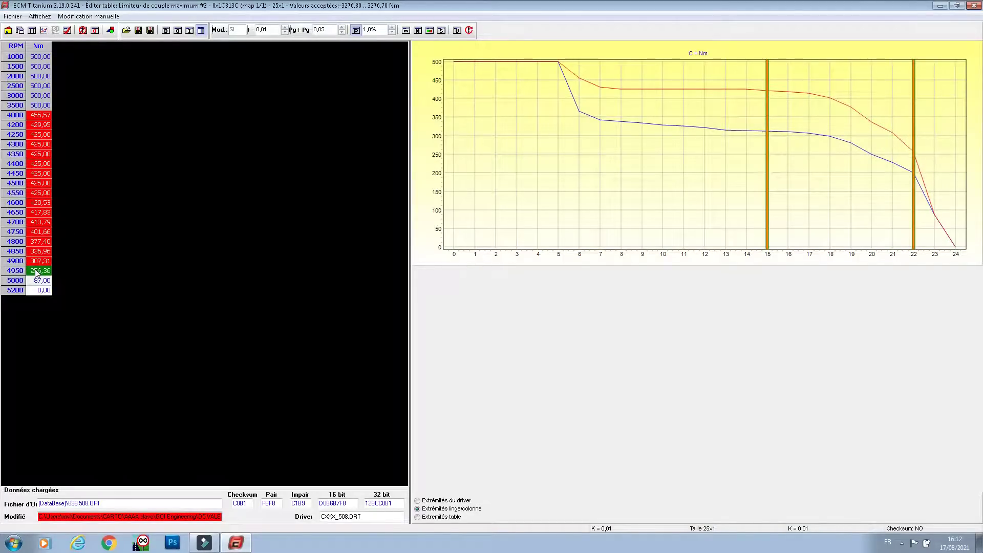
key(Up)
key(Up)
key(plus)
key(plus)
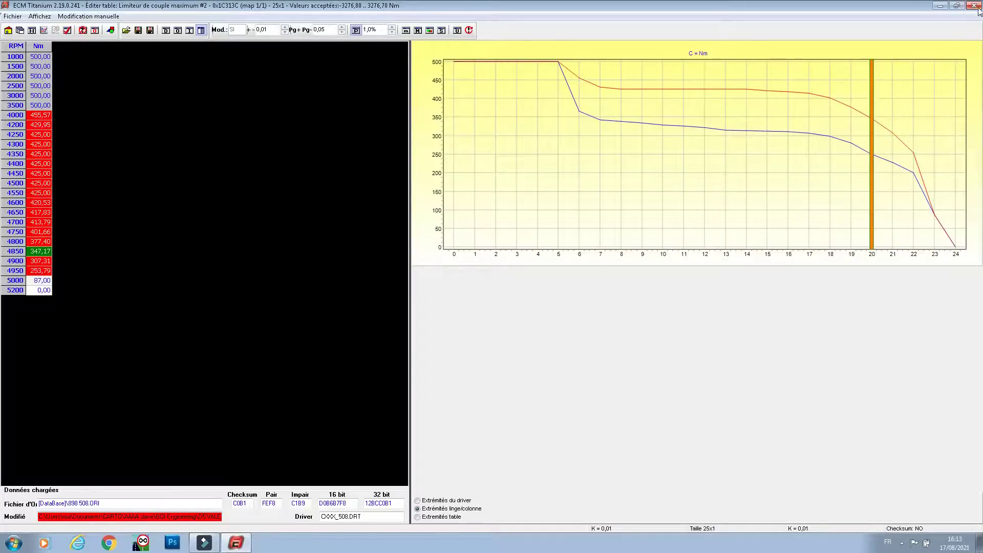
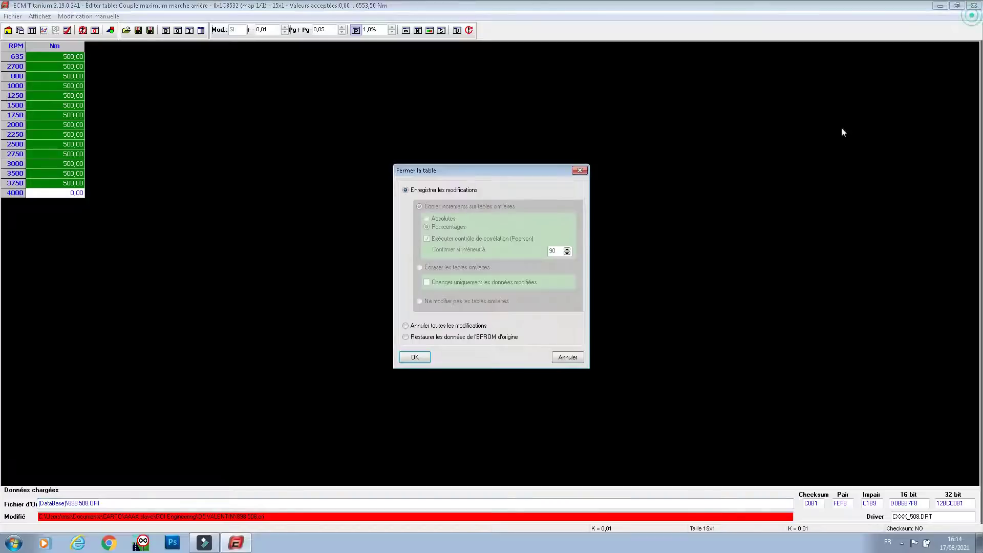
Step: Save the modifications of the Couple maximum marche arrière table, and check both Couple pendant le démarrage maps
click(416, 359)
double_click(300, 180)
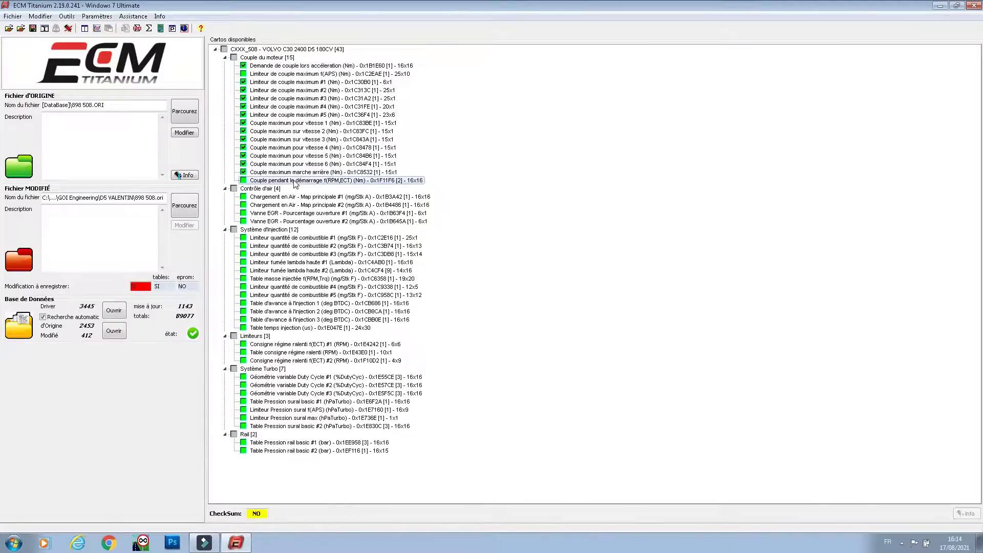
key(Page_Down)
key(Page_Up)
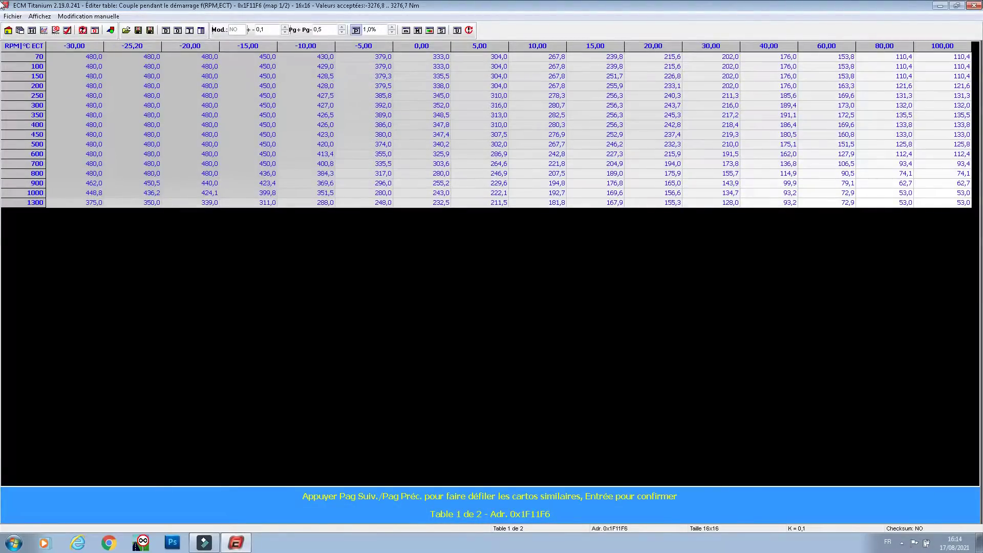
click(976, 5)
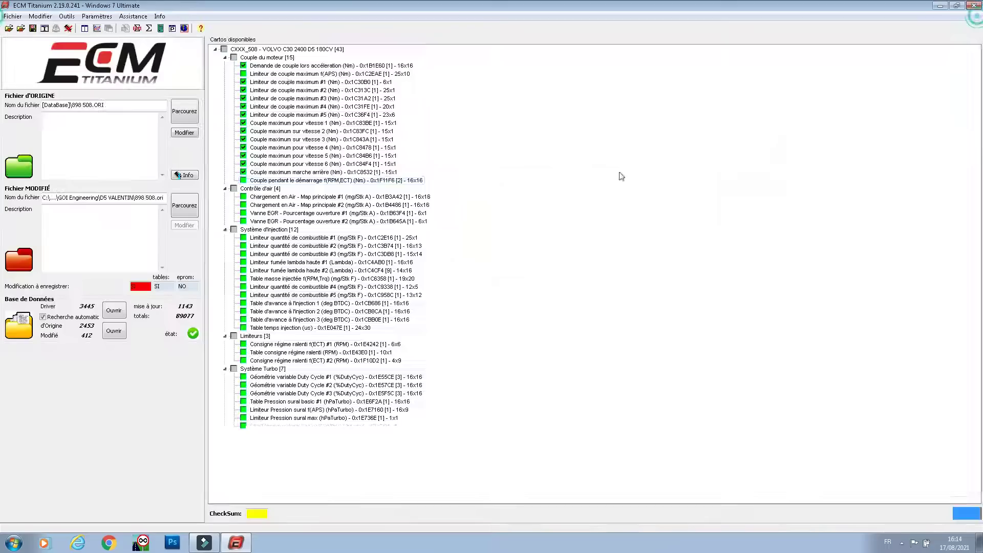
Step: Examine the Limiteur de couple maximum f(APS) table, especially the 900 to 965 hPa columns, and close it unchanged
double_click(295, 74)
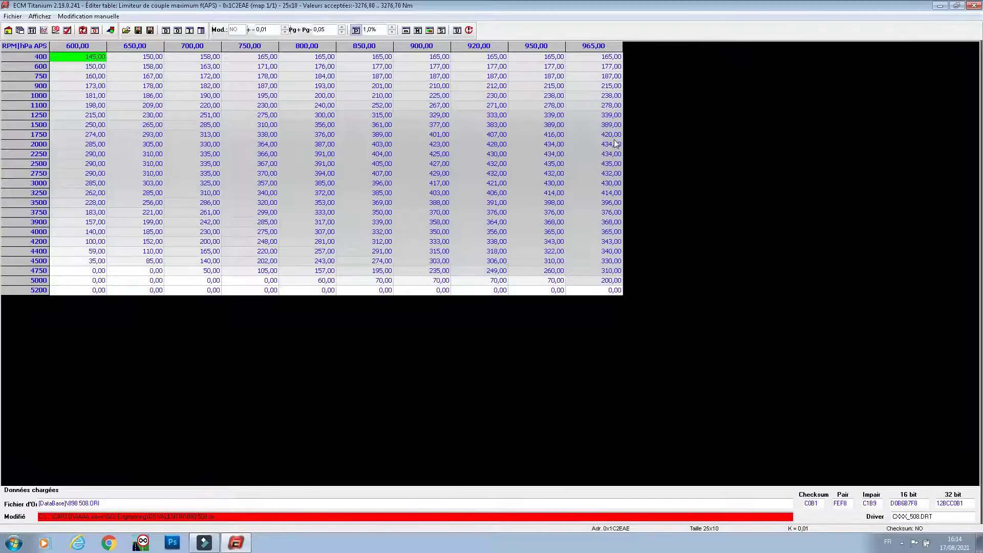
drag(613, 149, 76, 152)
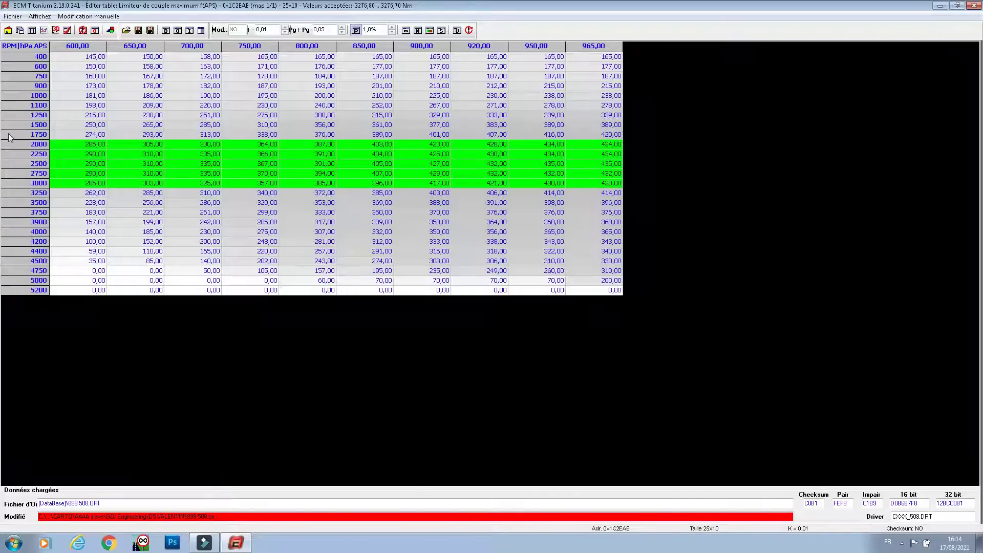
drag(81, 58, 660, 373)
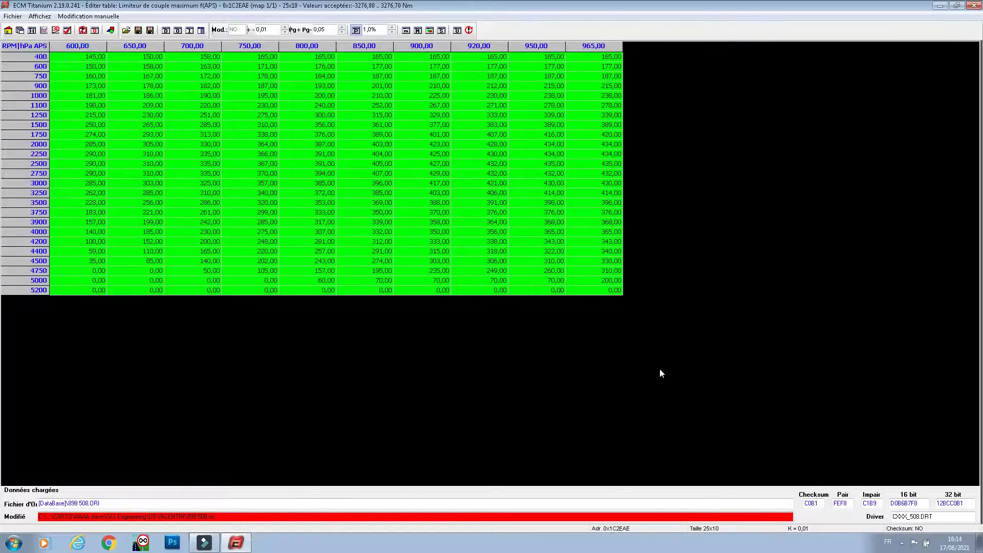
click(594, 153)
drag(599, 86, 476, 261)
drag(435, 87, 624, 290)
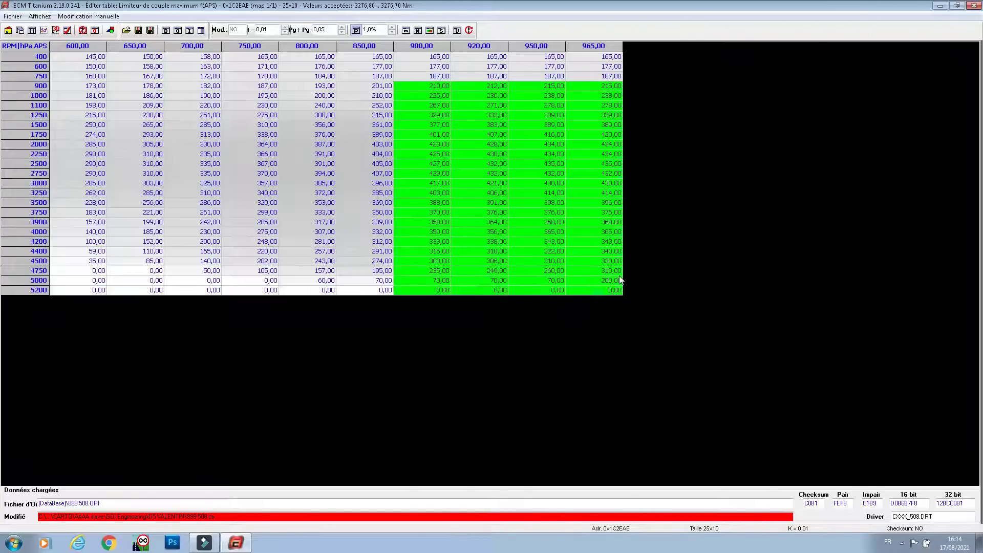
click(973, 6)
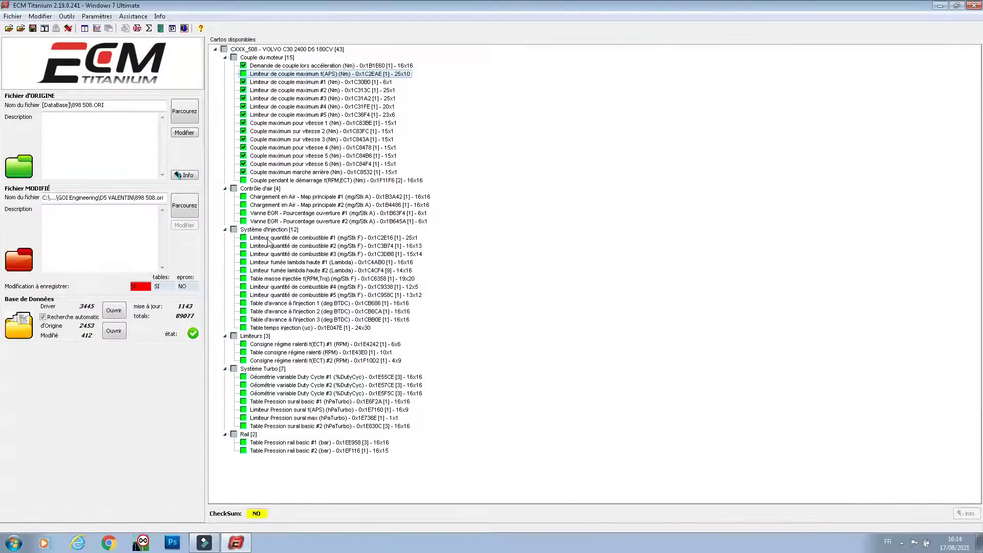
Step: Examine the injected quantities in the 400 and 450 Nm columns of the Table masse injectée f(RPM,Trq), and close the table
double_click(286, 279)
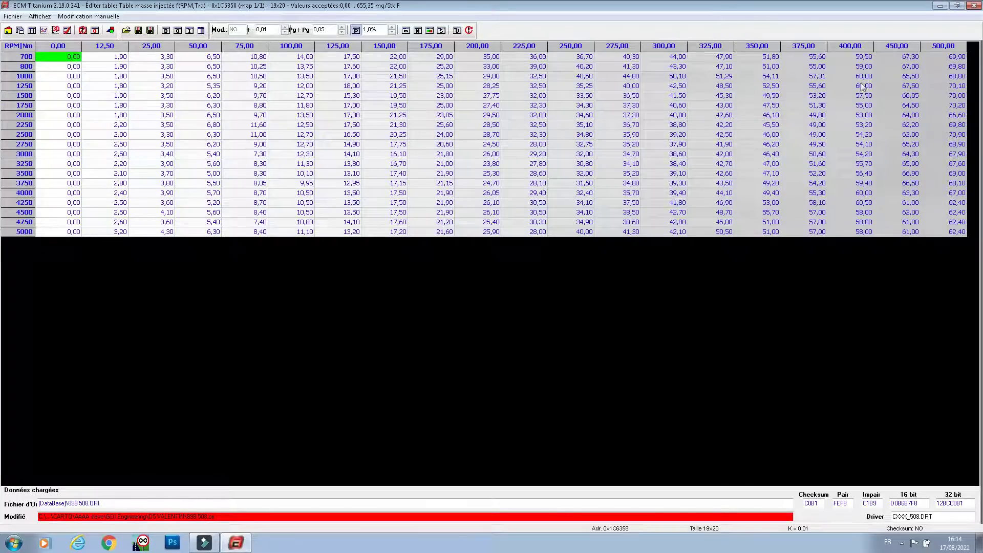
drag(852, 56, 913, 231)
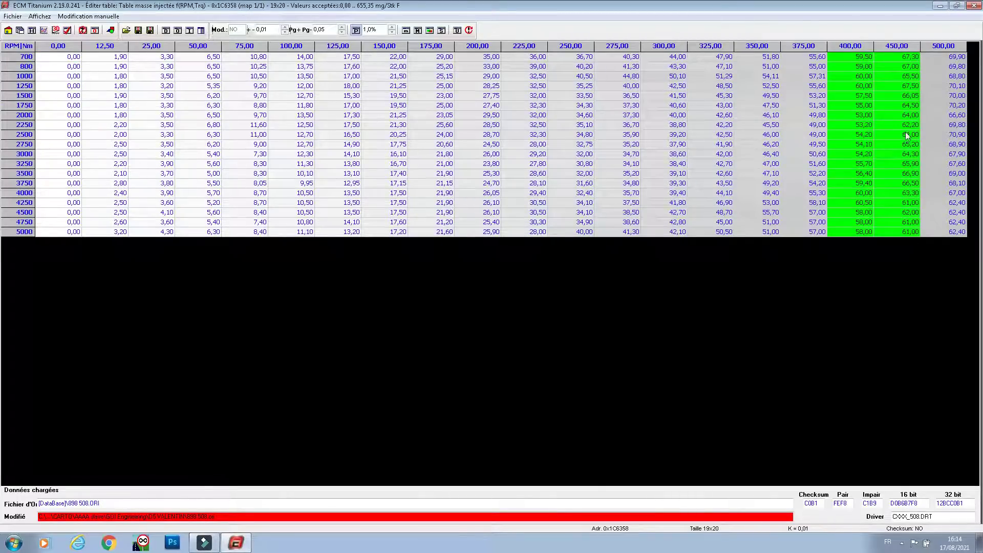
drag(904, 124, 904, 214)
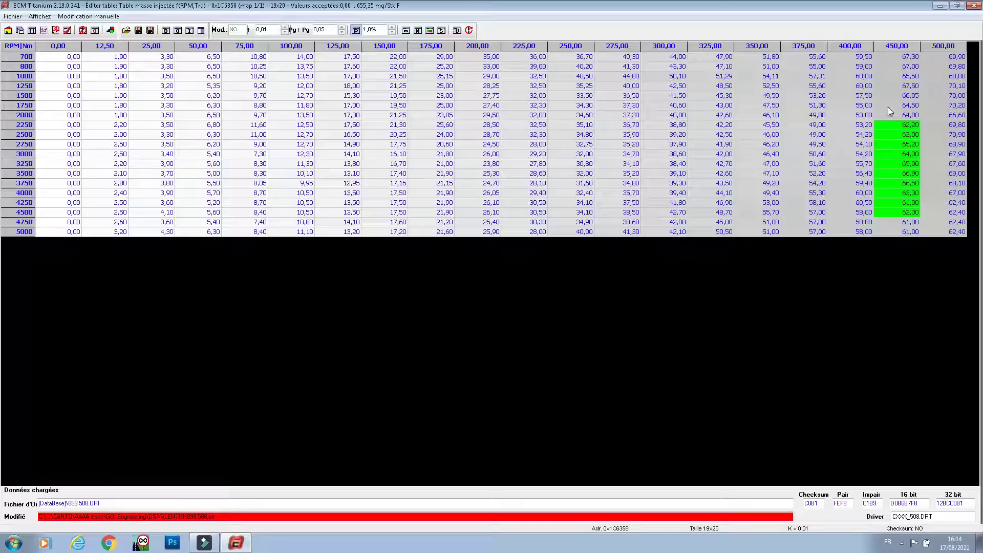
drag(887, 107, 908, 232)
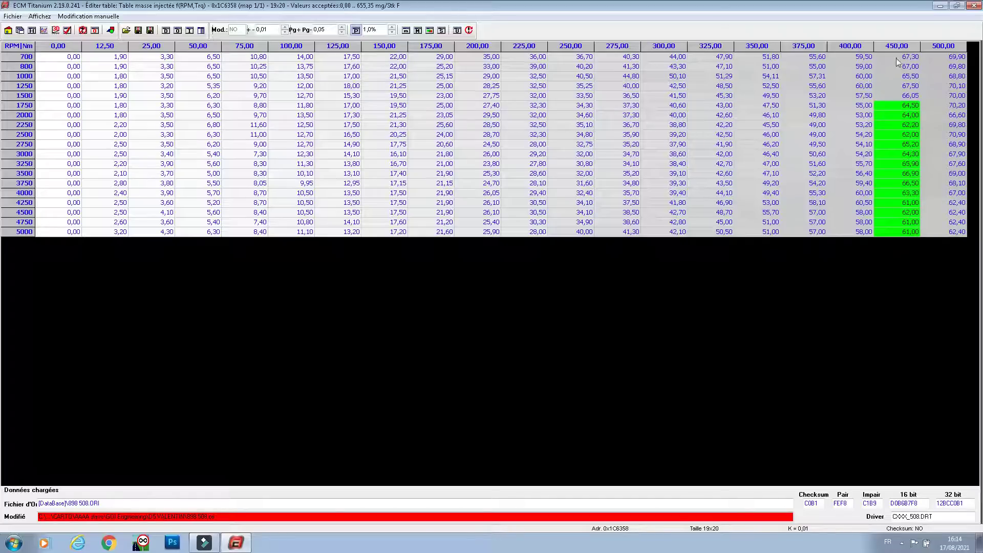
drag(895, 58, 895, 55)
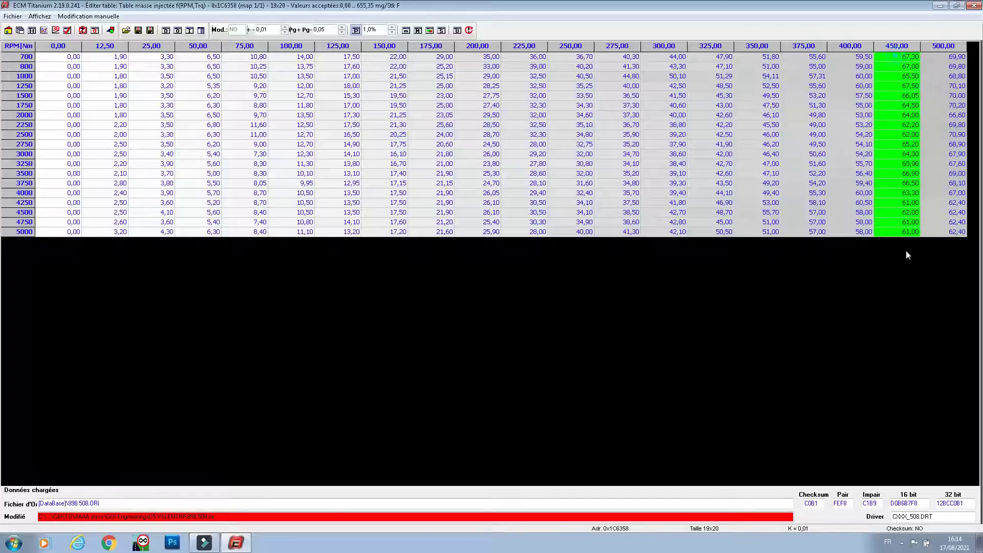
click(974, 6)
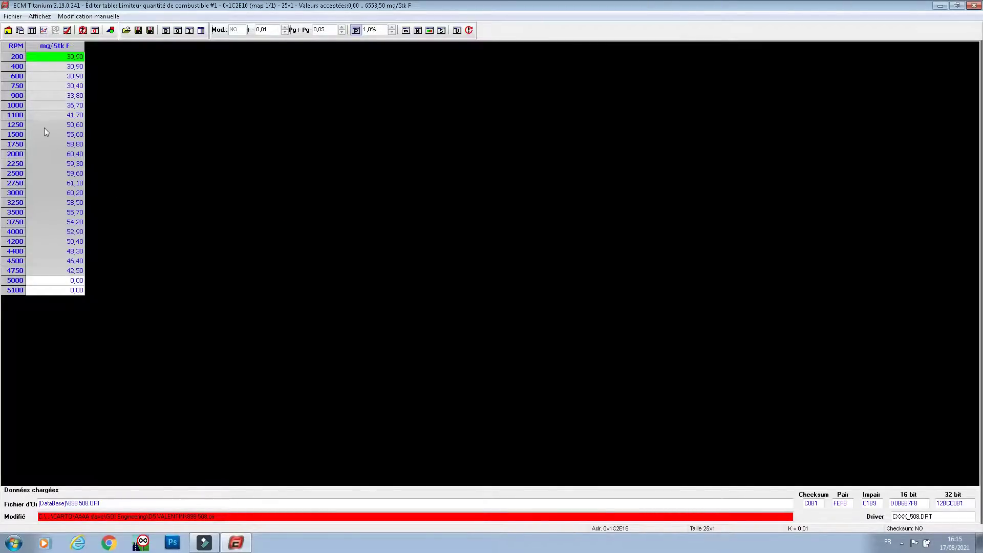
Step: Raise the cells from 1000 RPM upward in the Limiteur quantité de combustible #1 table by eleven 1,0% increments
drag(43, 105, 47, 285)
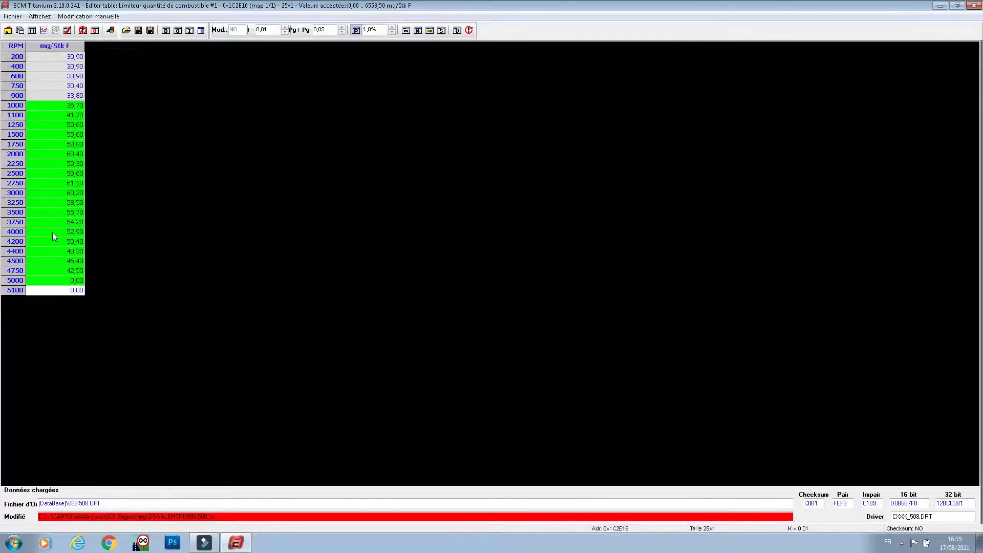
key(plus)
key(plus)
key(plus)
key(plus)
key(plus)
key(plus)
key(plus)
key(plus)
key(plus)
key(plus)
key(plus)
Step: Show a widened graph beside the fuel quantity limiter #1 table, scaled to the row/column extremes
click(201, 30)
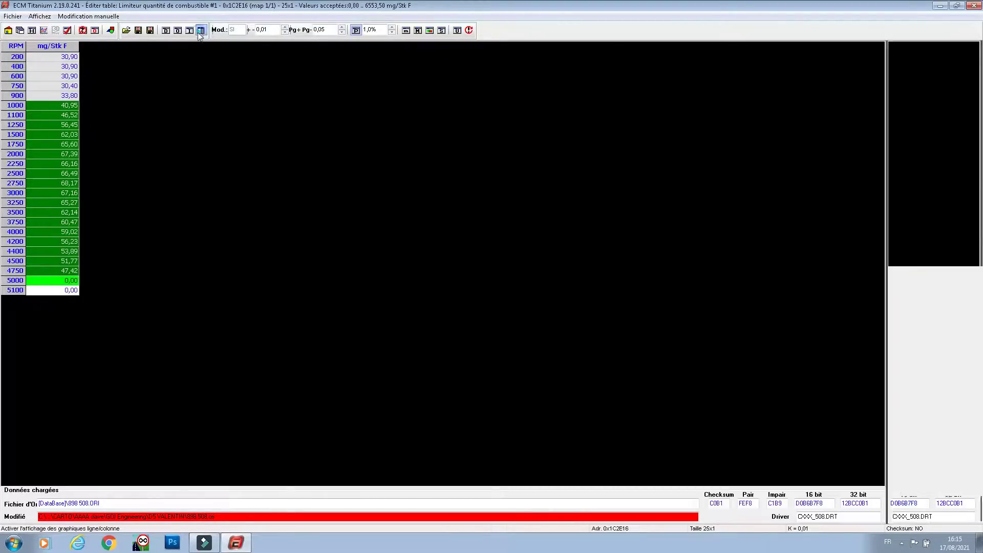
click(919, 510)
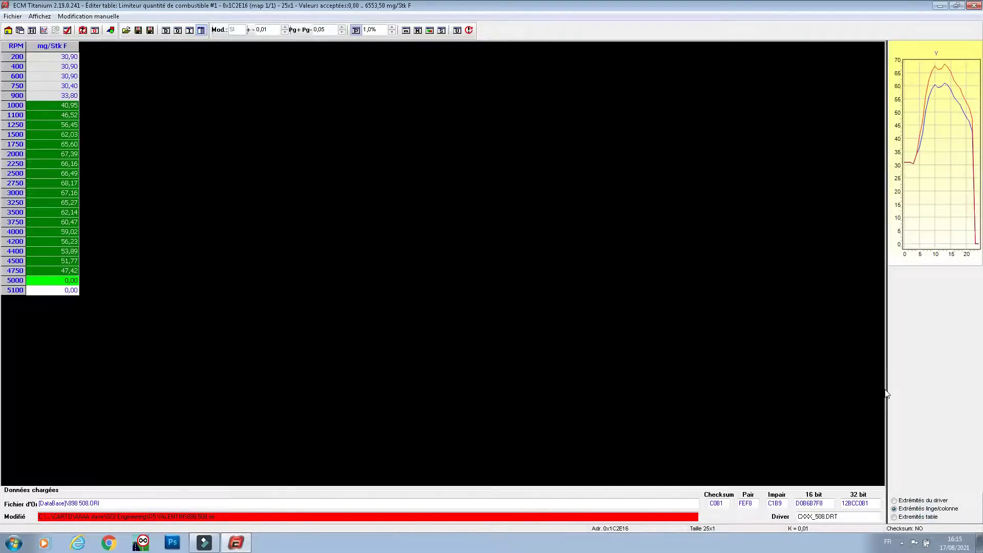
drag(887, 389, 543, 389)
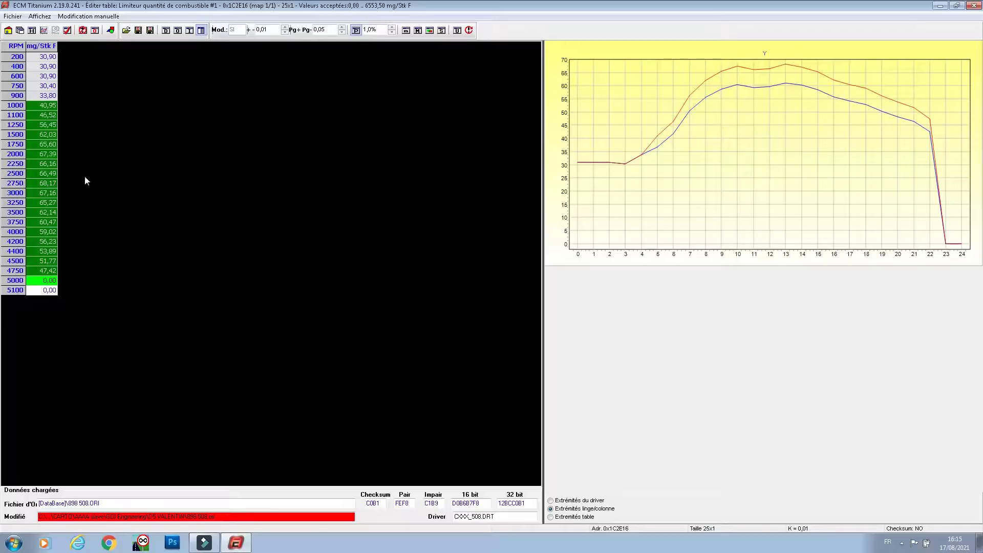
Step: Lower the 1250 RPM cell to 53,15 mg/Stk and the 1500 RPM cell to 58,99 mg/Stk in 1,0% increments
click(50, 172)
key(Up)
key(Up)
key(Up)
key(Up)
key(Up)
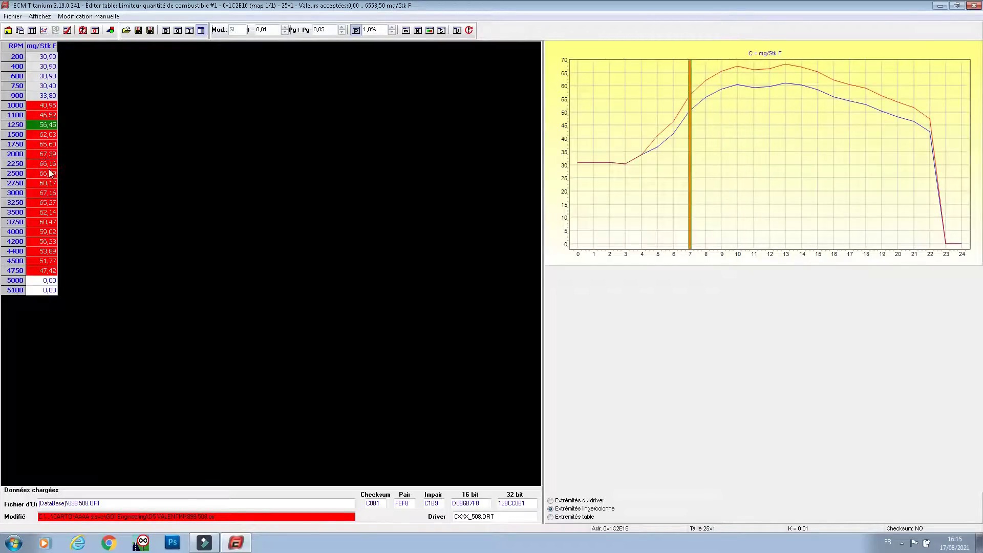
key(minus)
key(minus)
key(minus)
key(minus)
key(minus)
key(minus)
key(Down)
key(minus)
key(minus)
key(minus)
key(minus)
key(minus)
Step: Lower the 1750 RPM cell to 62,39 mg/Stk and the 2000 RPM cell to 64,73 mg/Stk
key(Down)
key(minus)
key(minus)
key(minus)
key(minus)
key(minus)
key(Down)
key(minus)
key(minus)
key(minus)
key(minus)
Step: Flatten the curve's peak by lowering 2750 RPM to 66,81 mg/Stk and 3000 RPM to 66,49 mg/Stk
key(Down)
key(Down)
key(Down)
key(minus)
key(minus)
key(Down)
key(minus)
Step: Raise the 3500, 3750 and 4000 RPM cells to 64,03, 62,92 and 61,42 mg/Stk
key(Down)
key(Down)
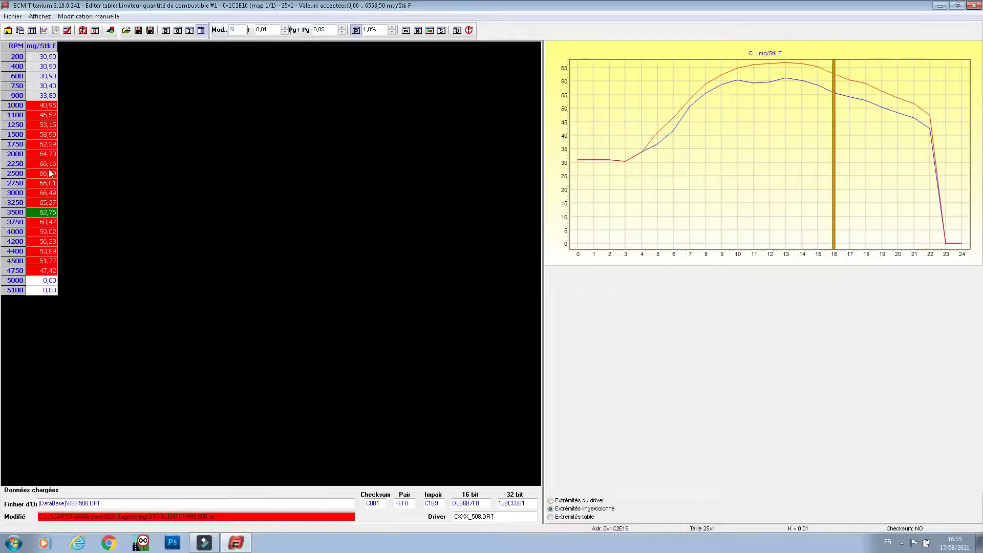
key(Down)
key(plus)
key(plus)
key(plus)
key(plus)
key(Down)
key(plus)
key(plus)
key(plus)
key(plus)
Step: Raise the 4200 RPM cell to 59,69 mg/Stk and the 4400 RPM cell to 57,77 mg/Stk
key(Down)
key(plus)
key(plus)
key(plus)
key(plus)
key(plus)
key(plus)
key(Down)
key(plus)
key(plus)
key(plus)
key(plus)
key(plus)
key(plus)
key(plus)
Step: Raise the 4500 RPM cell to 55,50 mg/Stk and the 4750 RPM cell to 52,38 mg/Stk
key(Down)
key(plus)
key(plus)
key(plus)
key(plus)
key(plus)
key(plus)
key(plus)
key(Down)
key(plus)
key(plus)
key(plus)
key(plus)
key(plus)
key(plus)
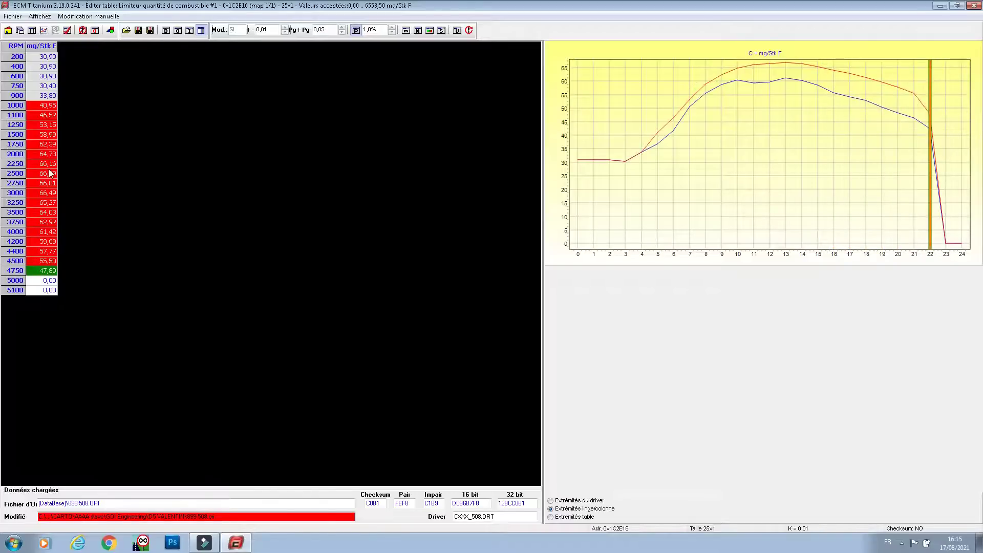
key(plus)
key(plus)
key(plus)
Step: Close the fuel quantity limiter #1 table saving its modifications, and open the Limiteur quantité de combustible #2 table
click(973, 6)
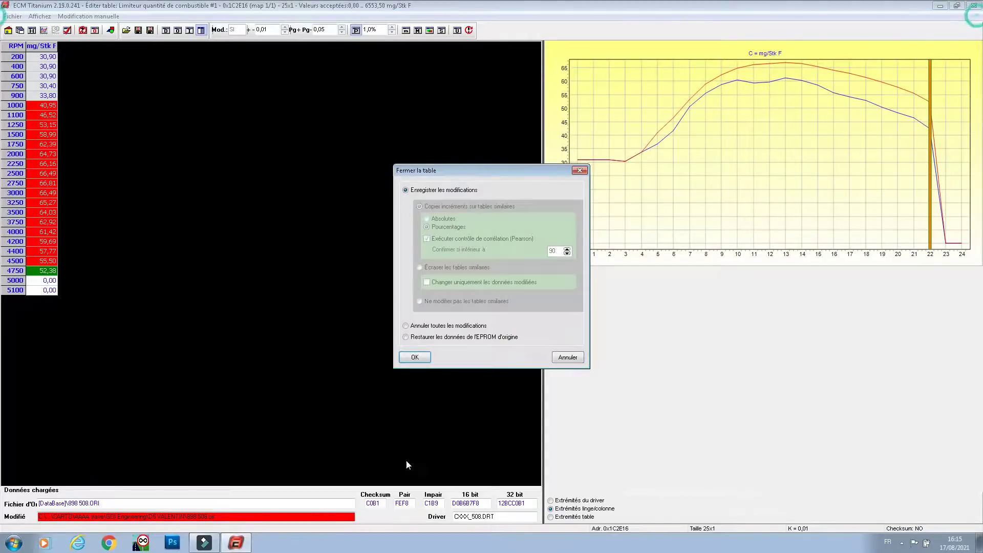
click(417, 353)
double_click(286, 247)
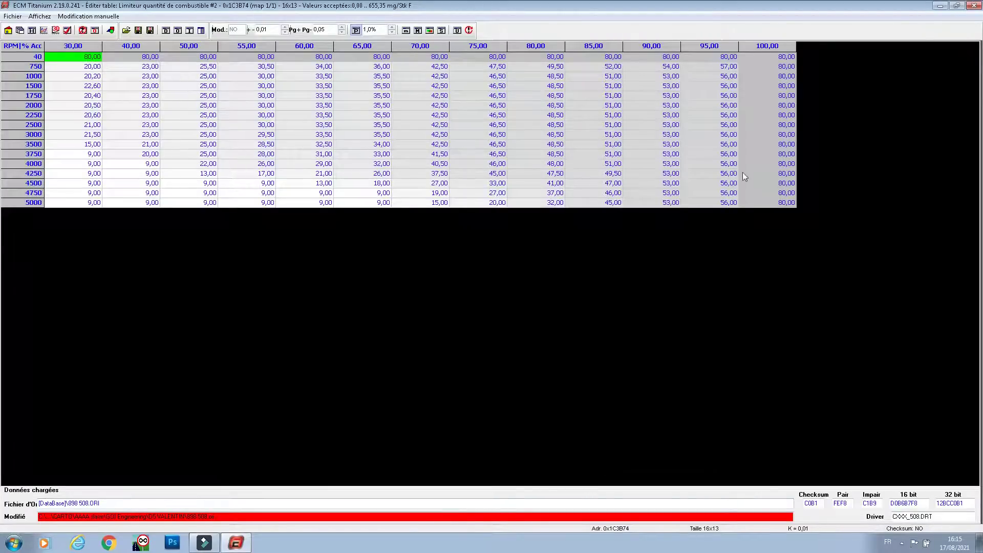
Step: Set the 80 to 95% accelerator columns from 750 to 5000 RPM in fuel quantity limiter #2 to 80 mg/Stk
drag(730, 68, 718, 224)
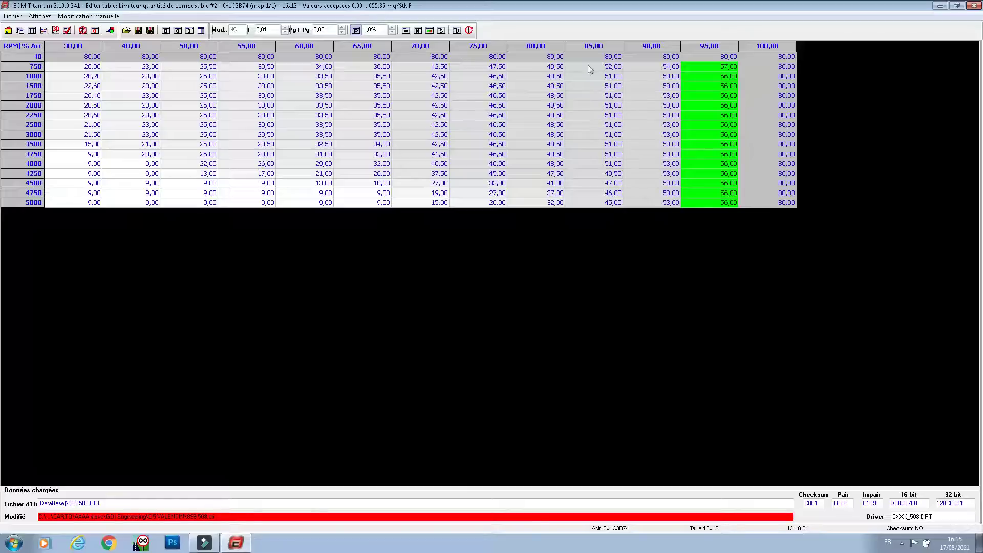
drag(553, 67, 708, 225)
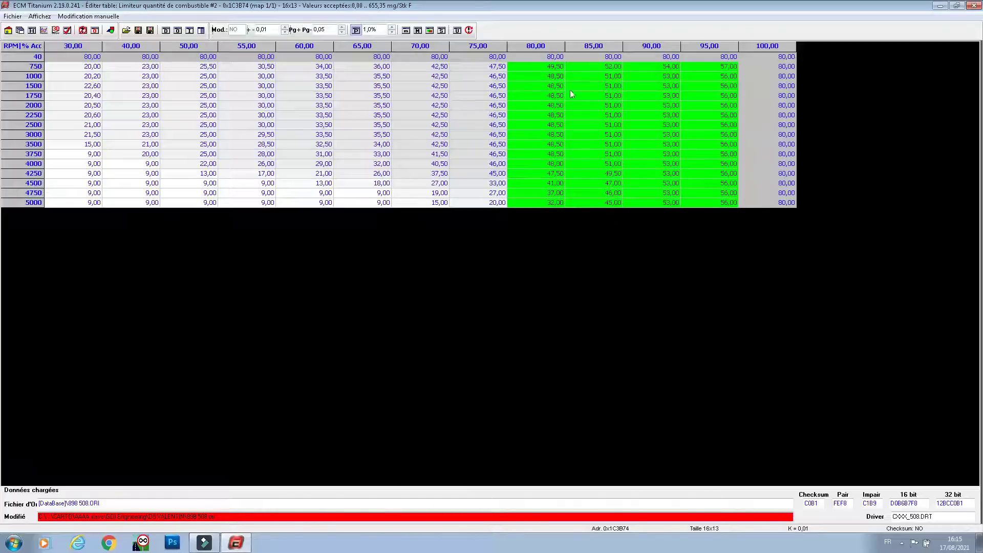
click(432, 31)
text(80)
key(Return)
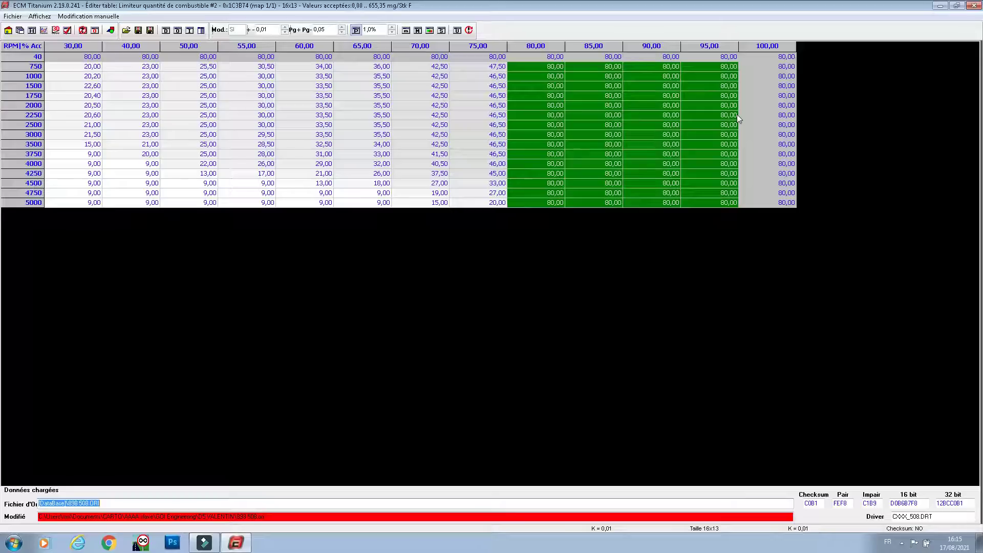
Step: Close the fuel quantity limiter #2 table saving its modifications, and open the Limiteur quantité de combustible #3 table
drag(489, 68, 73, 234)
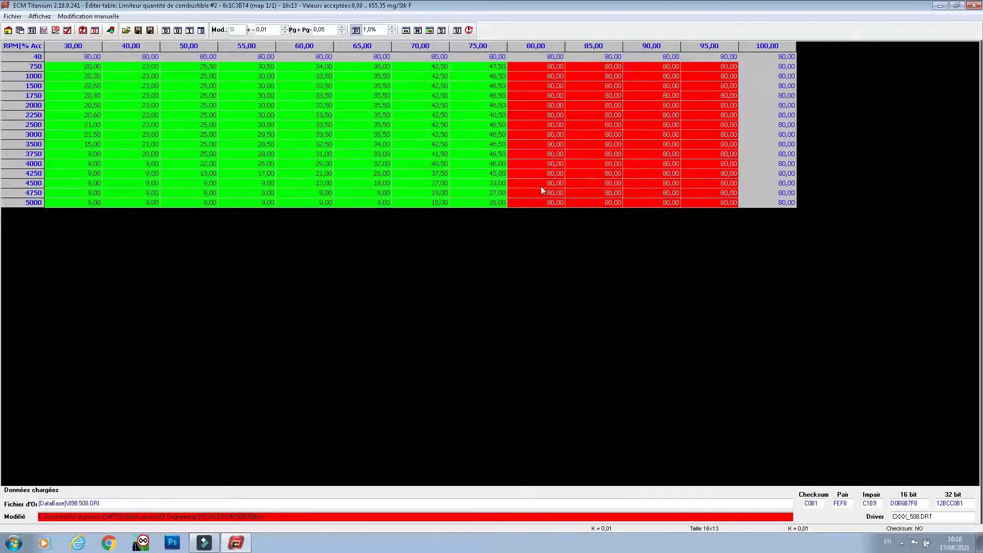
drag(495, 68, 484, 256)
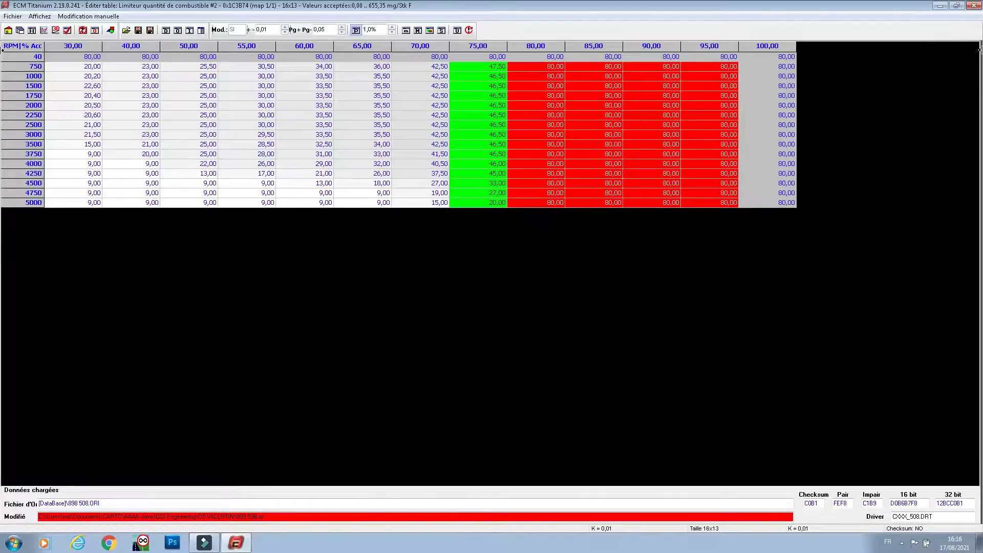
click(973, 6)
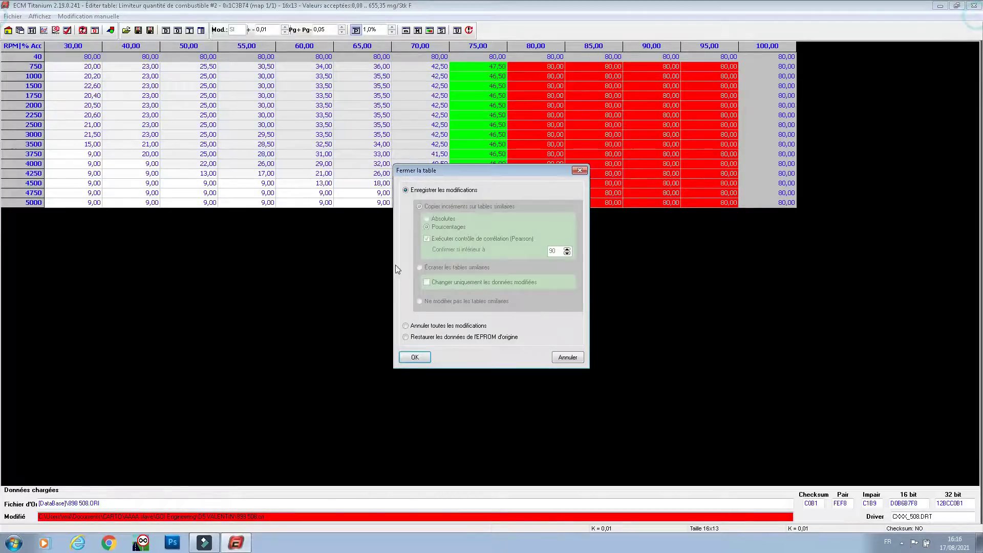
click(414, 357)
double_click(295, 254)
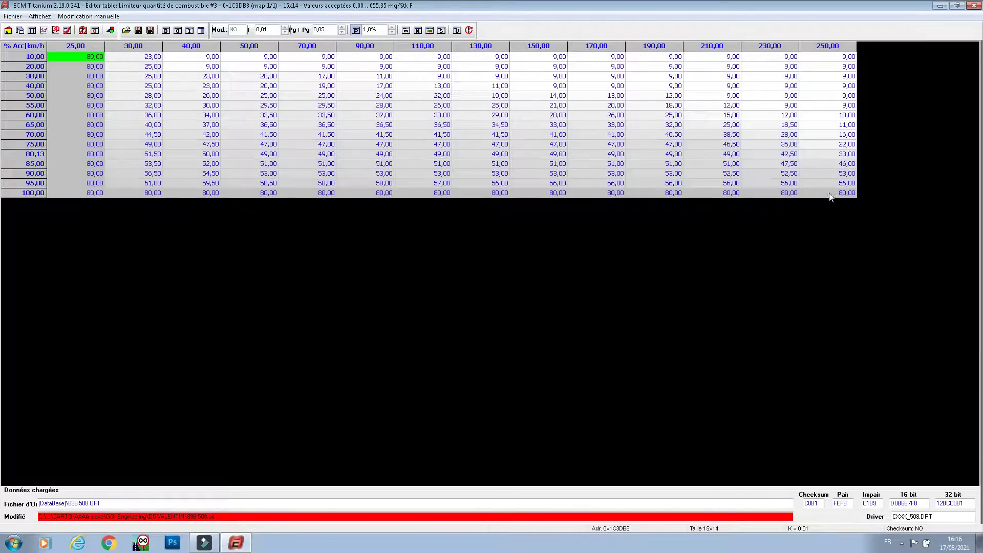
Step: Set every cell of fuel quantity limiter #3 to 80 mg/Stk and close the table saving its modifications
drag(840, 187, 151, 60)
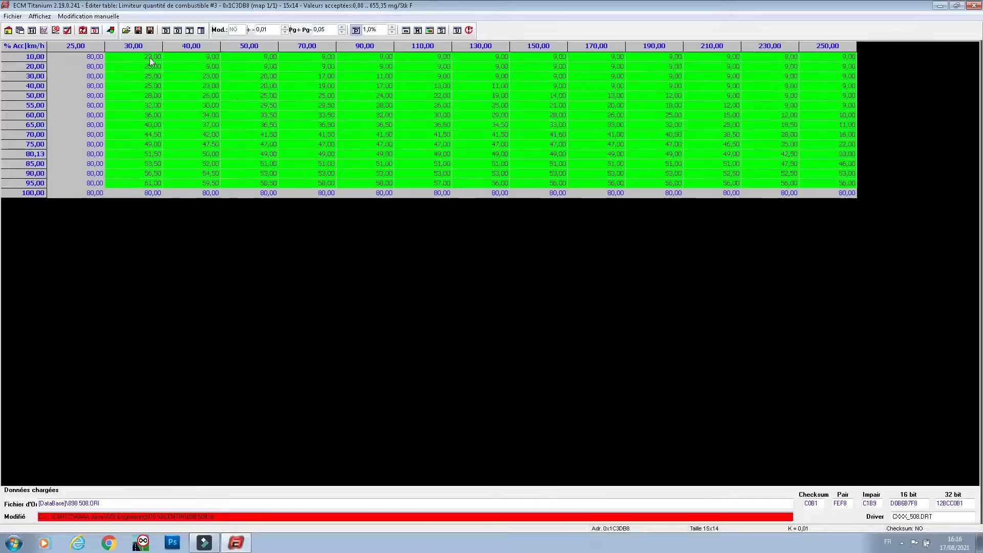
drag(77, 56, 849, 211)
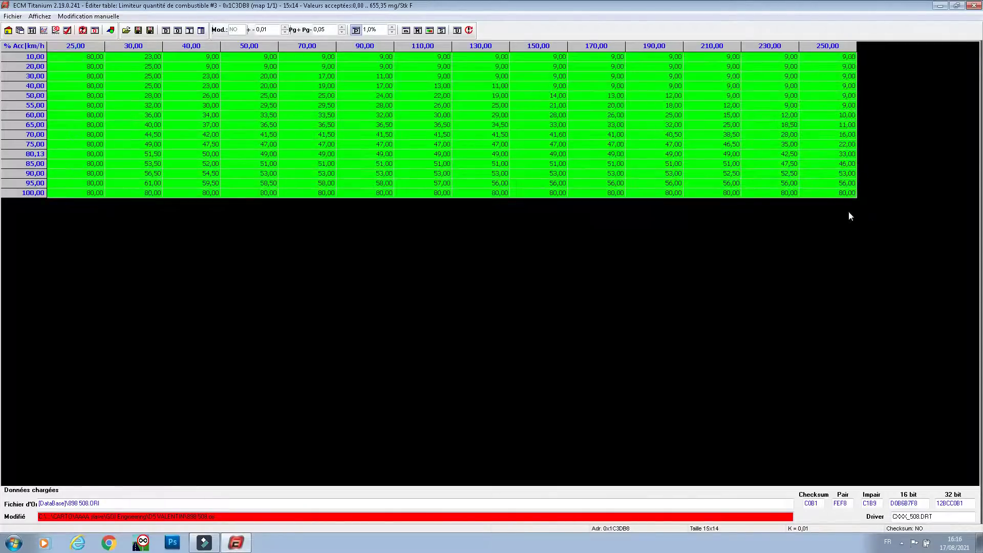
click(429, 35)
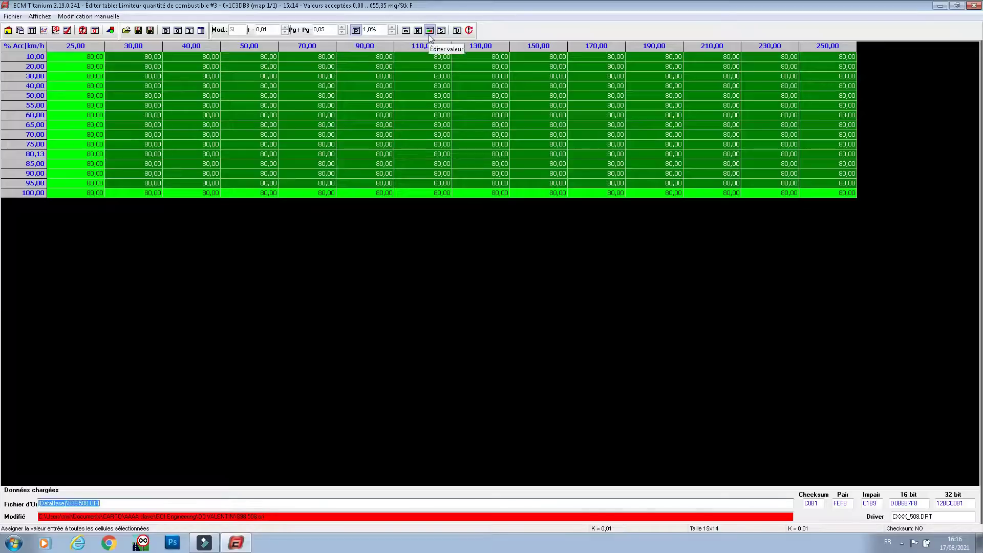
click(972, 7)
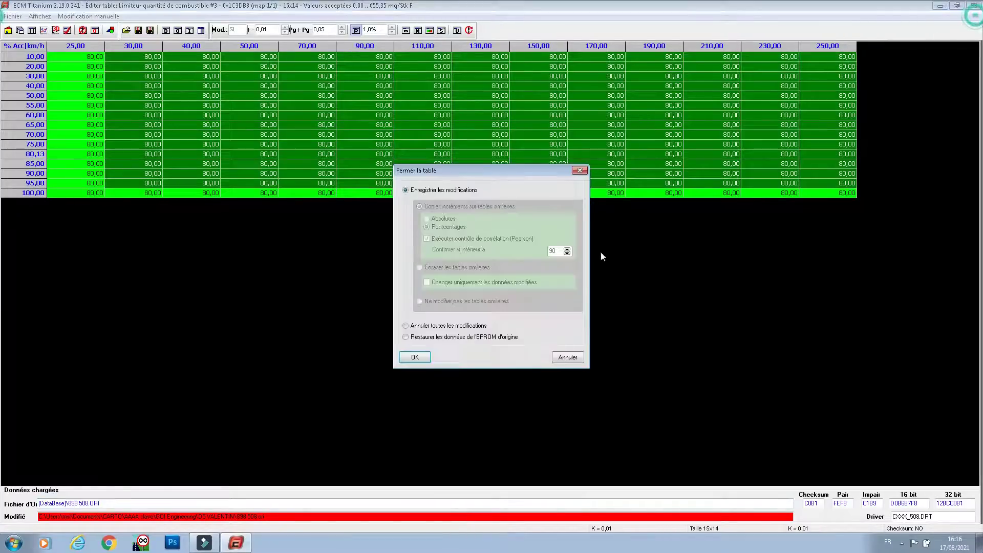
click(414, 357)
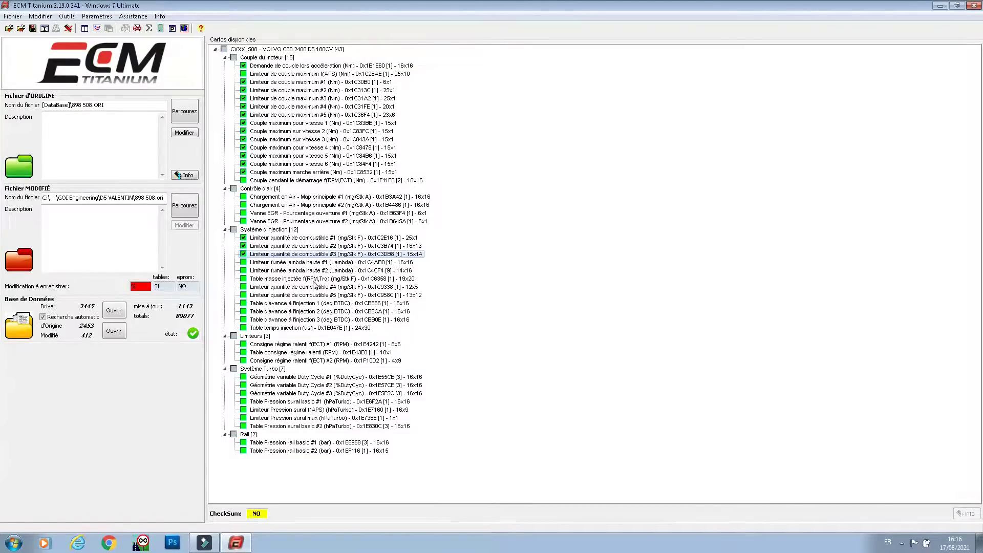
Step: Examine the lambda smoke limiter tables #1 and #2, including the similar maps of #2, and the injected mass table
double_click(316, 264)
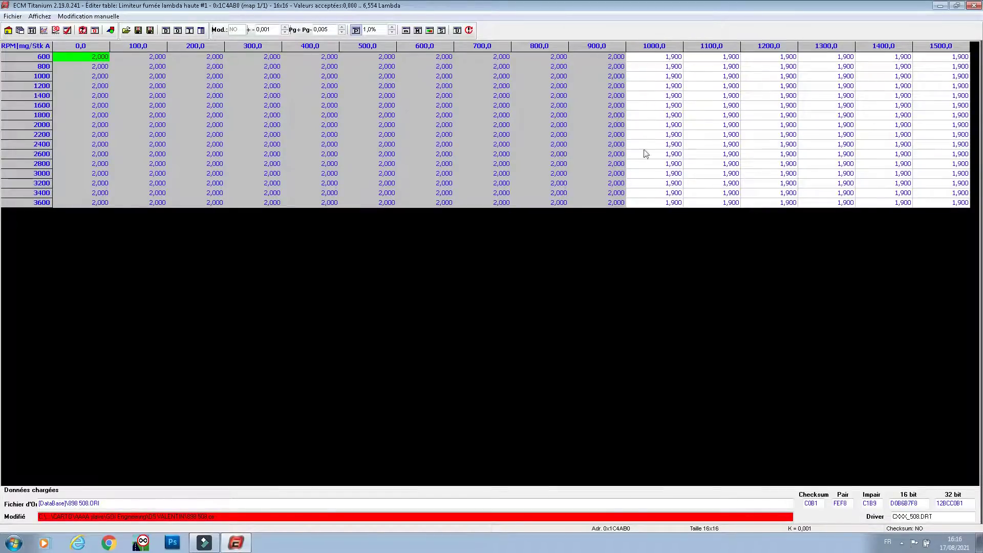
click(974, 6)
double_click(277, 276)
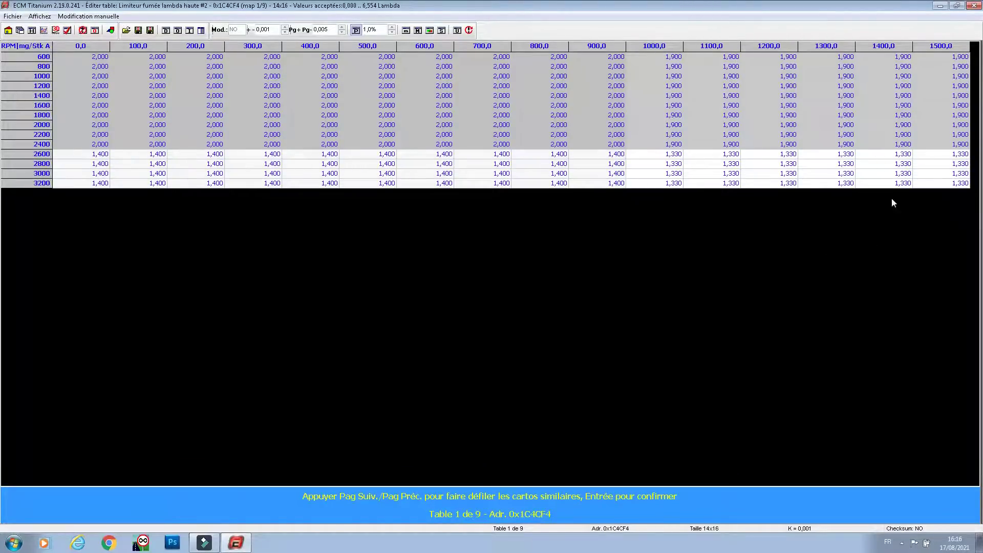
key(Page_Up)
key(Page_Up)
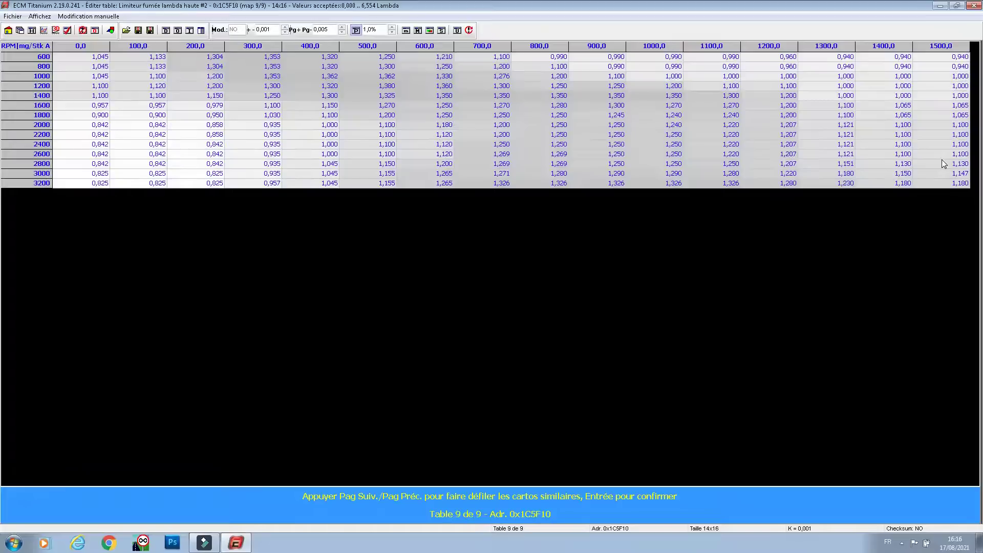
key(Page_Up)
key(Page_Up)
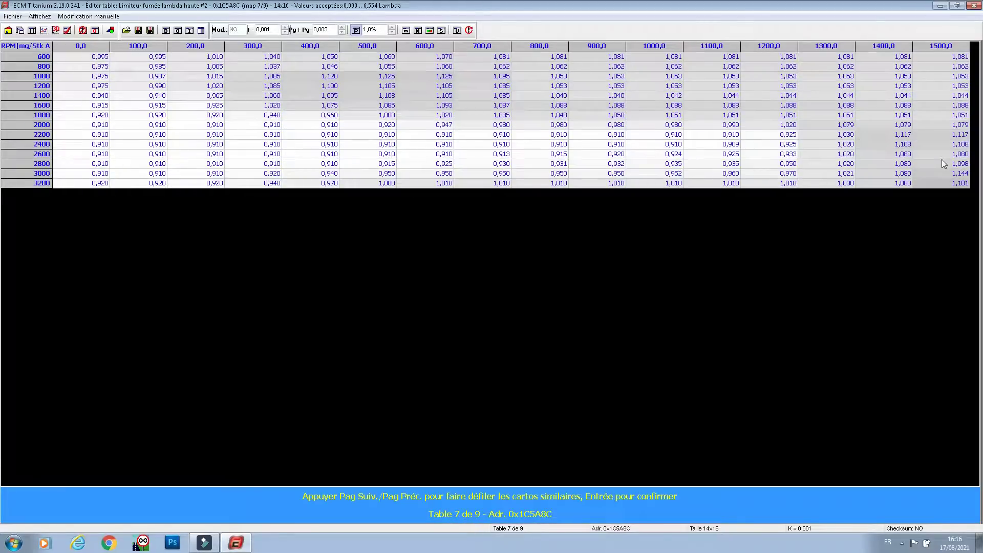
key(Page_Up)
key(Page_Up)
key(Page_Up)
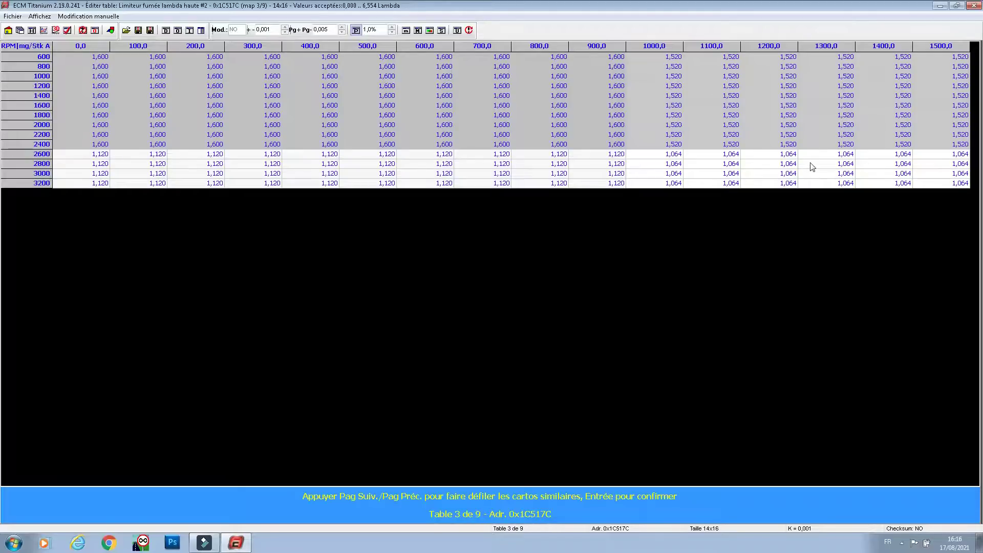
click(975, 6)
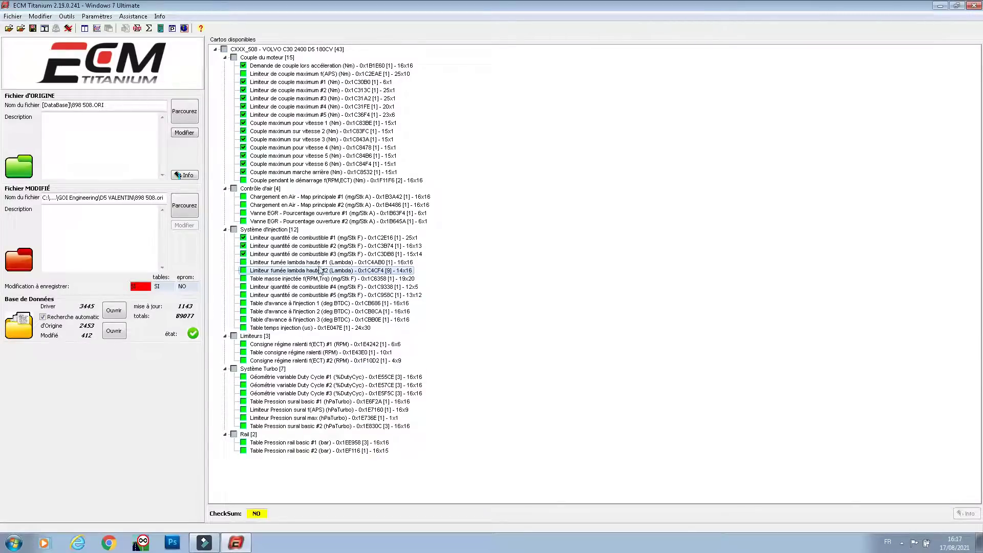
double_click(320, 280)
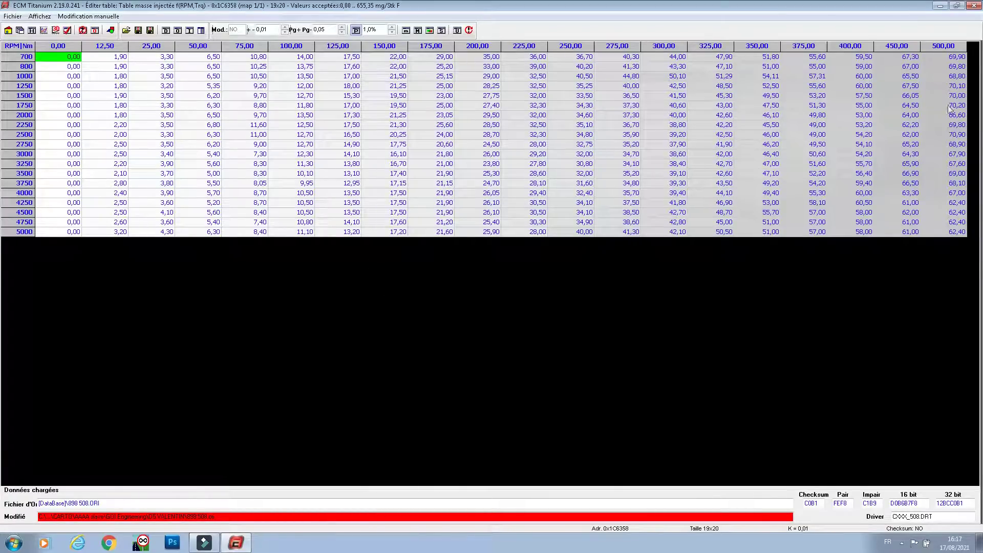
click(973, 5)
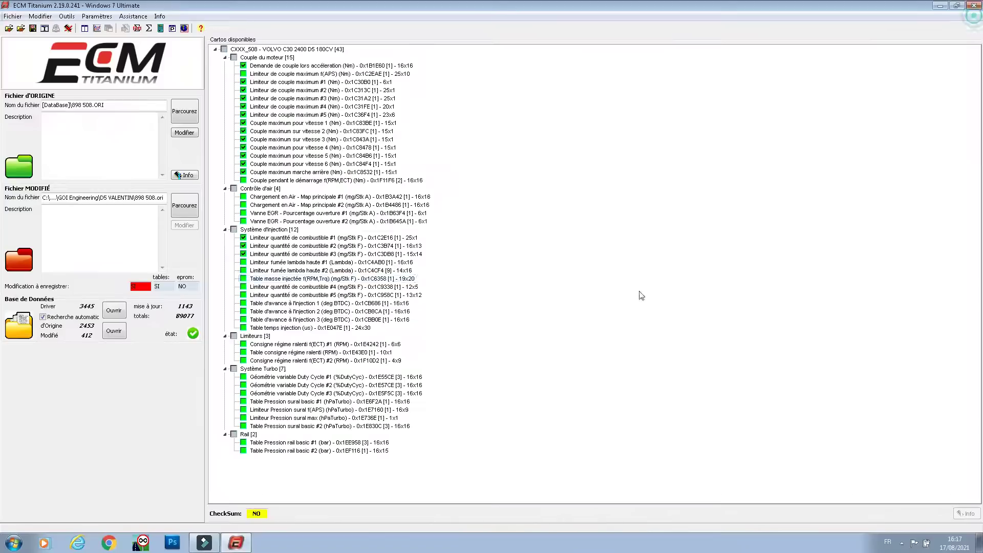
Step: Open the Limiteur quantité de combustible #4 table and inspect its 10 and 20 °C columns
double_click(299, 287)
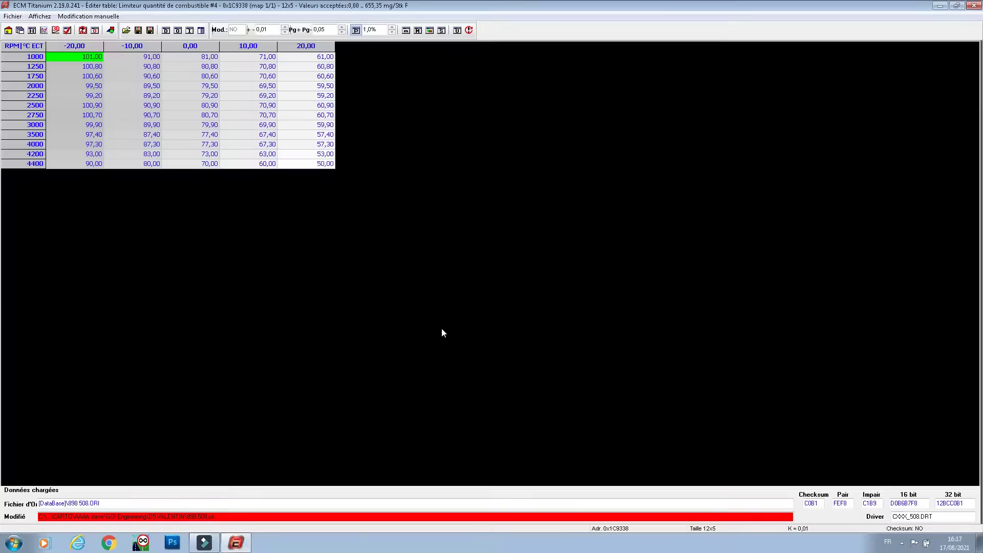
drag(320, 57, 329, 168)
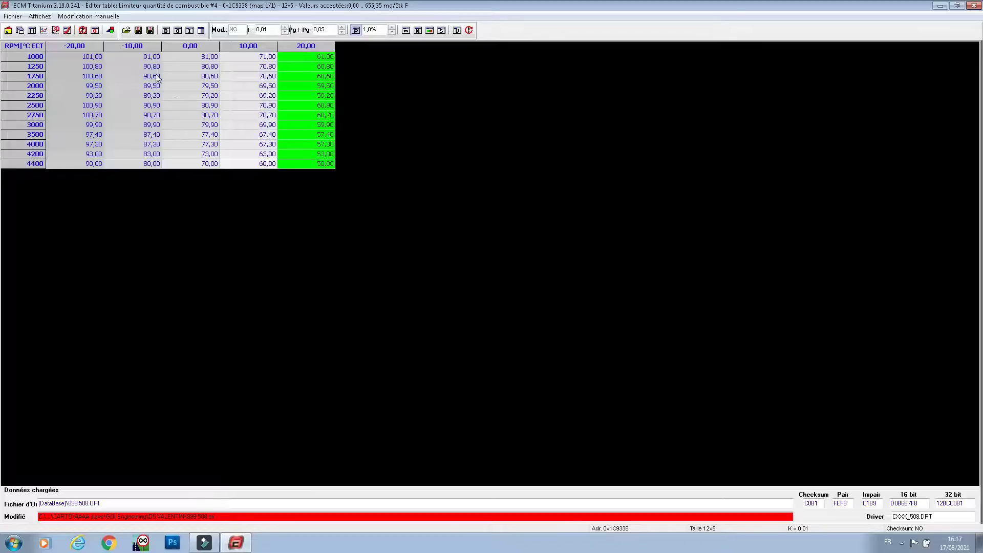
drag(230, 59, 346, 199)
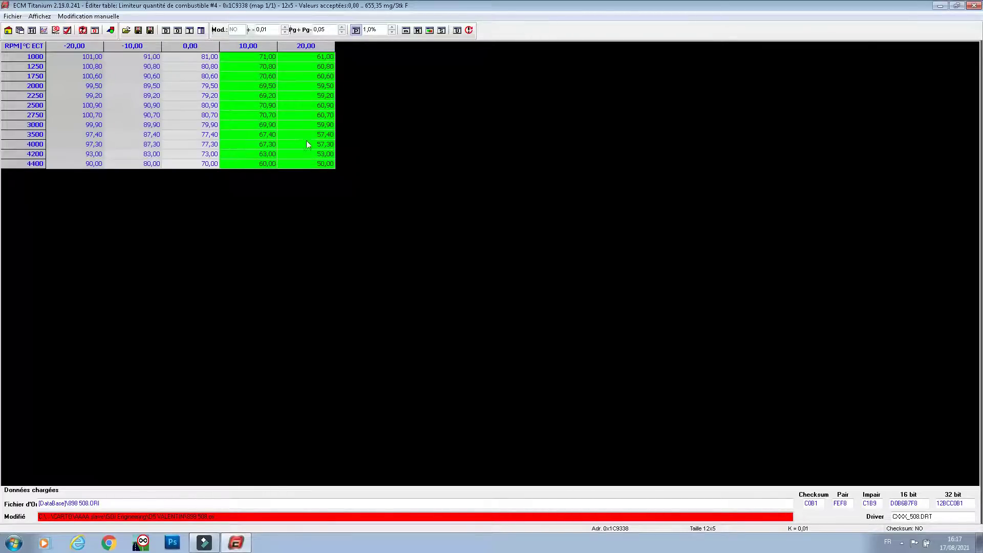
drag(313, 67, 314, 195)
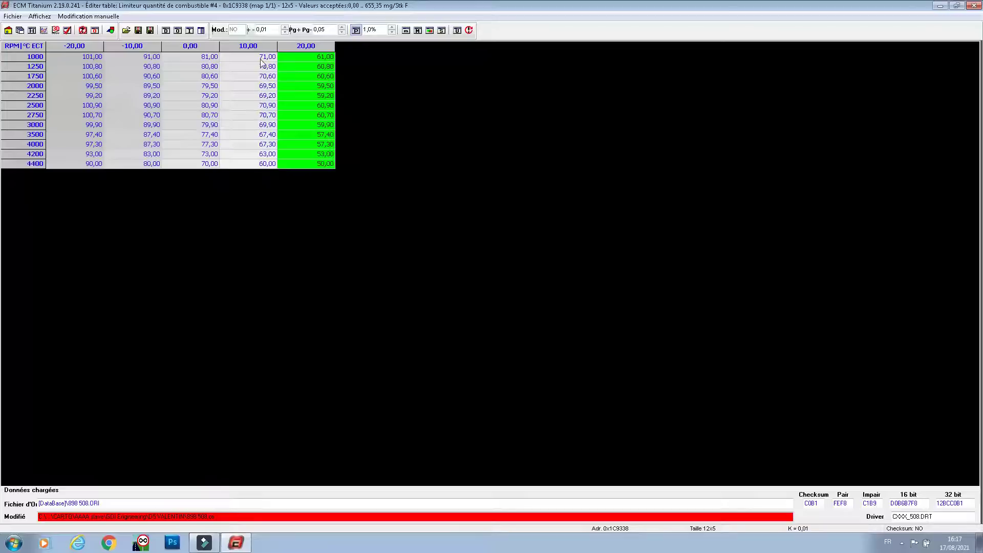
drag(254, 60, 254, 163)
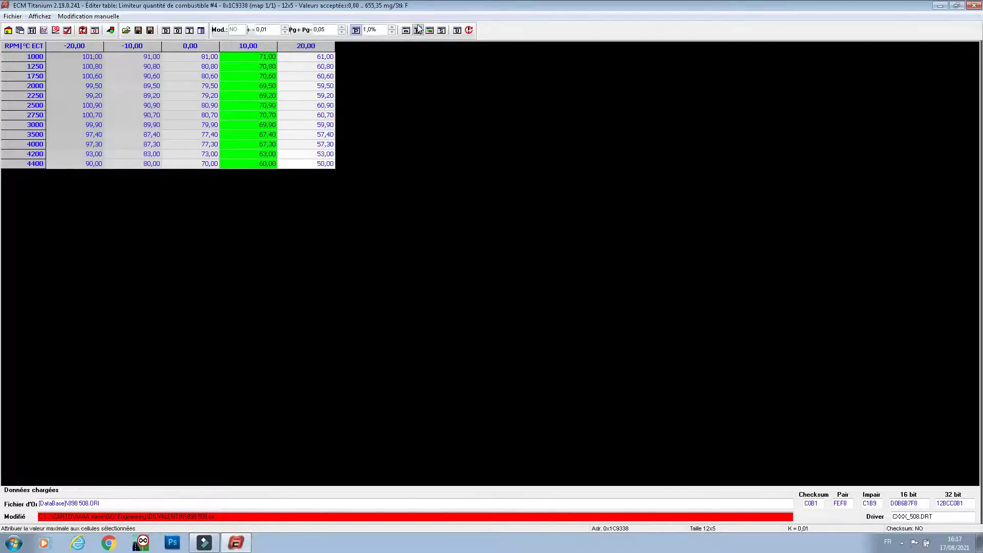
Step: Interpolate the 10 and 20 °C columns with absolute increments of 10 at 10 °C and 20 at 20 °C for both 1000 and 4400 RPM
drag(266, 57, 327, 164)
click(441, 30)
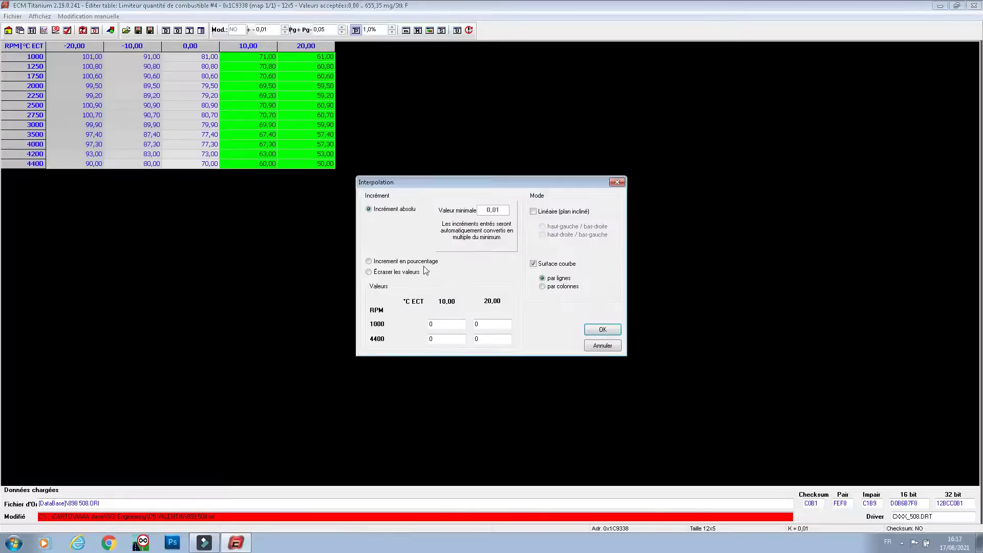
click(432, 322)
text(1)
click(429, 339)
text(1)
click(475, 325)
text(2)
click(476, 339)
text(2)
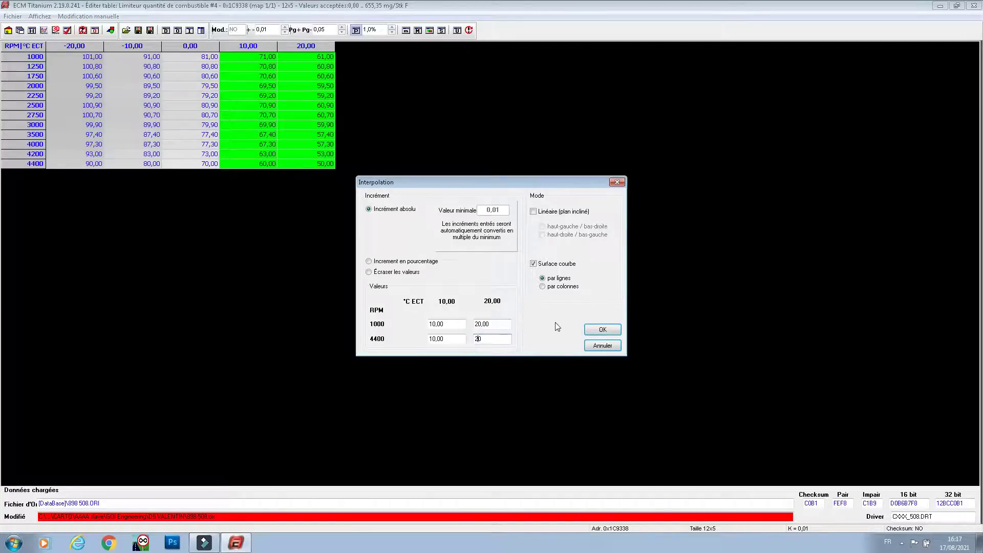
click(594, 329)
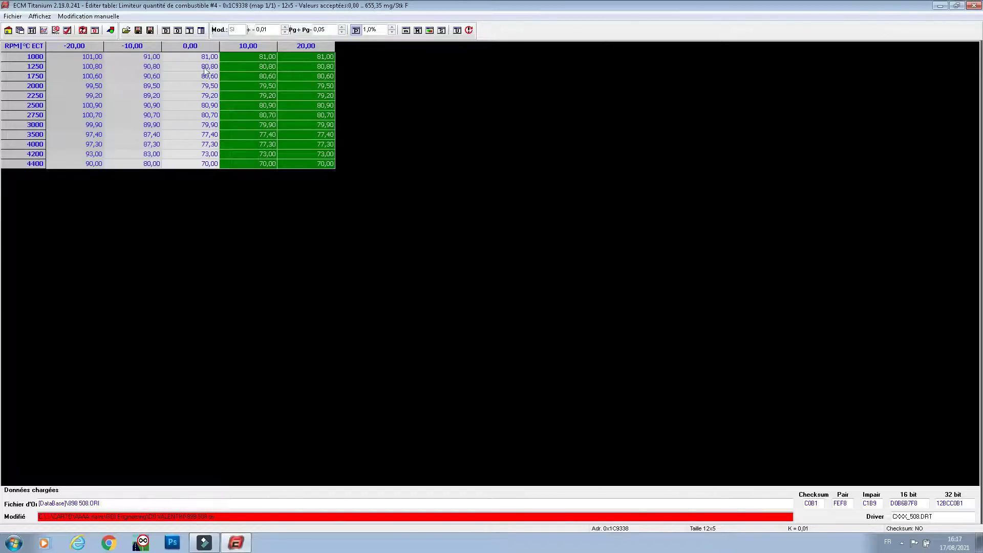
Step: Close the fuel quantity limiter #4 table saving its modifications, and open the Limiteur quantité de combustible #5 table
click(199, 46)
click(973, 6)
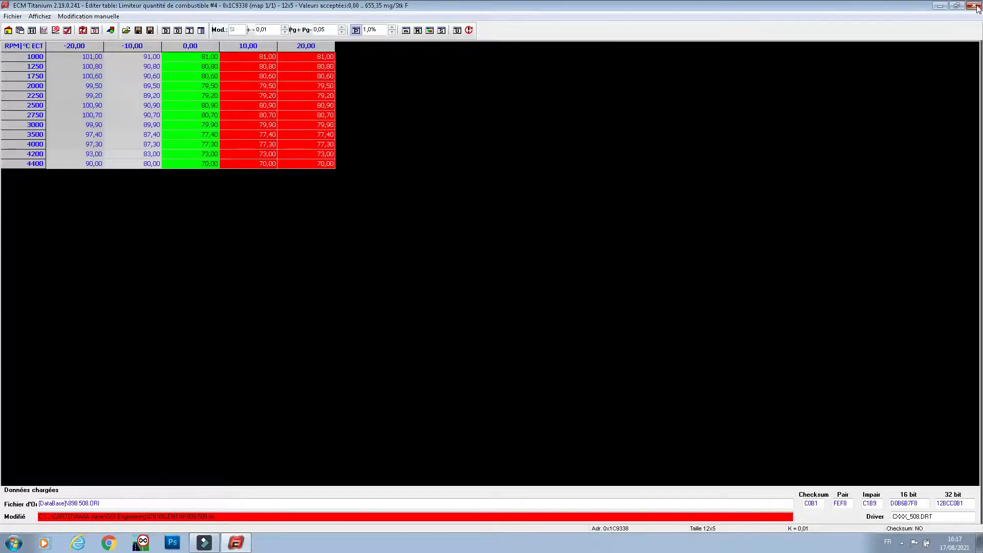
click(415, 356)
double_click(288, 295)
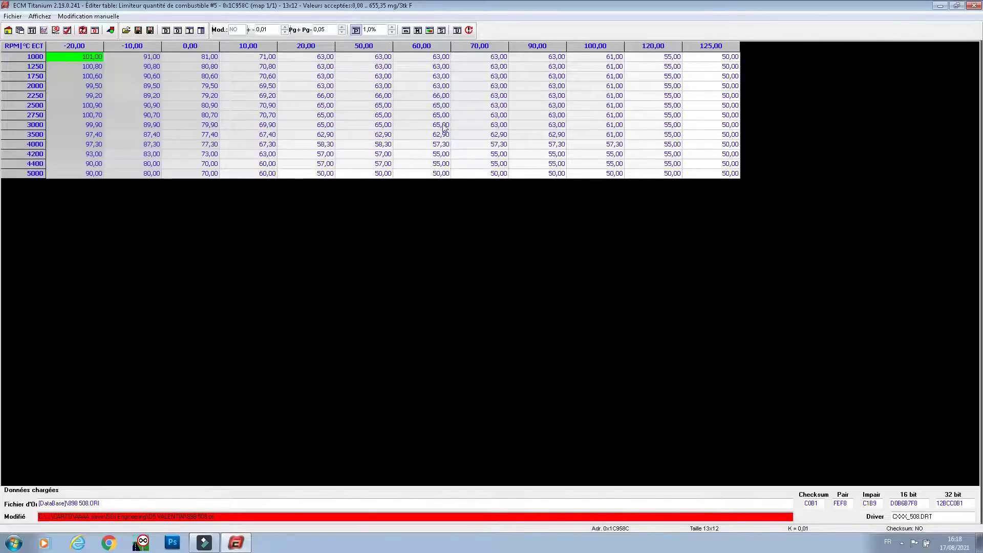
Step: Set the 70 to 100 °C cells from 2250 to 4000 RPM in fuel quantity limiter #5 to 66 mg/Stk
click(489, 57)
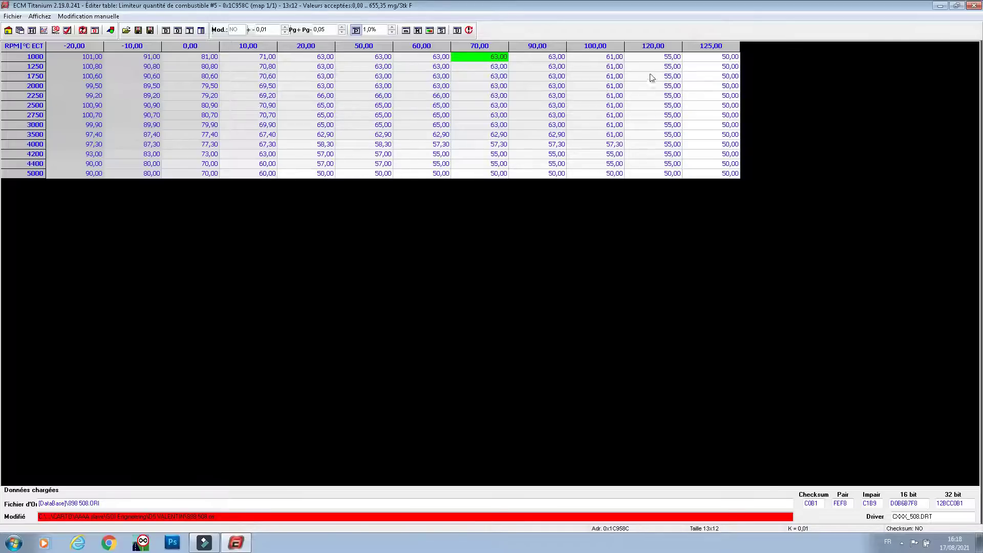
drag(616, 60, 618, 176)
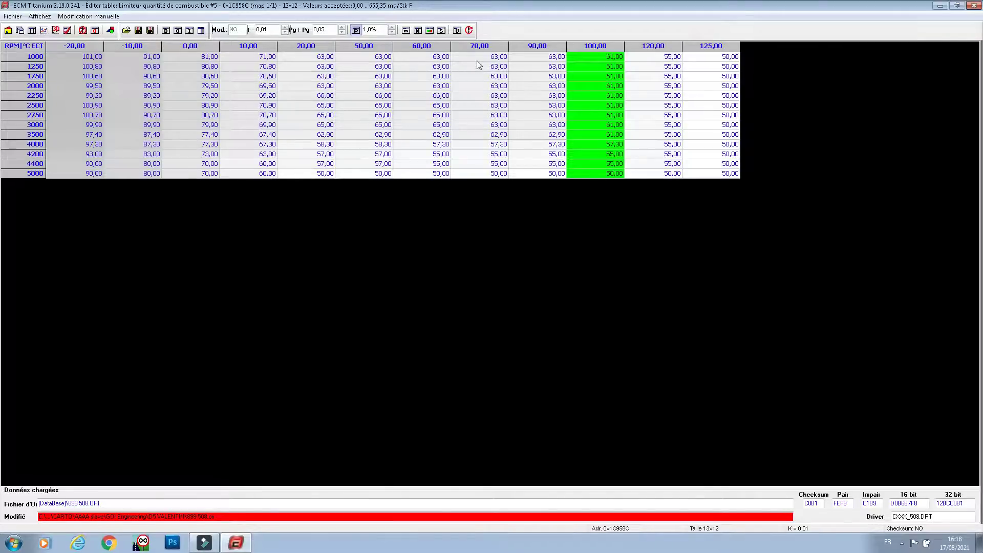
click(472, 95)
drag(524, 107, 594, 98)
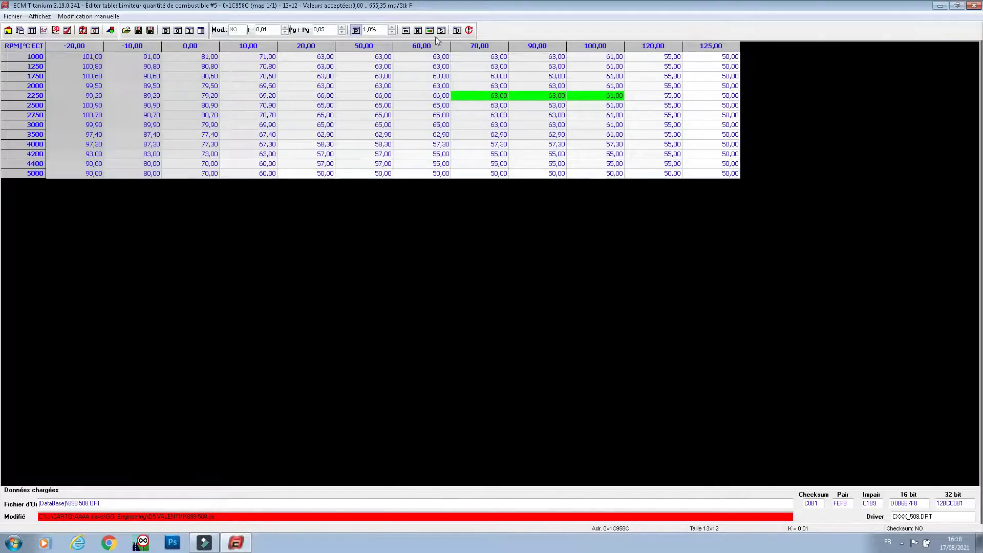
click(428, 30)
text(66)
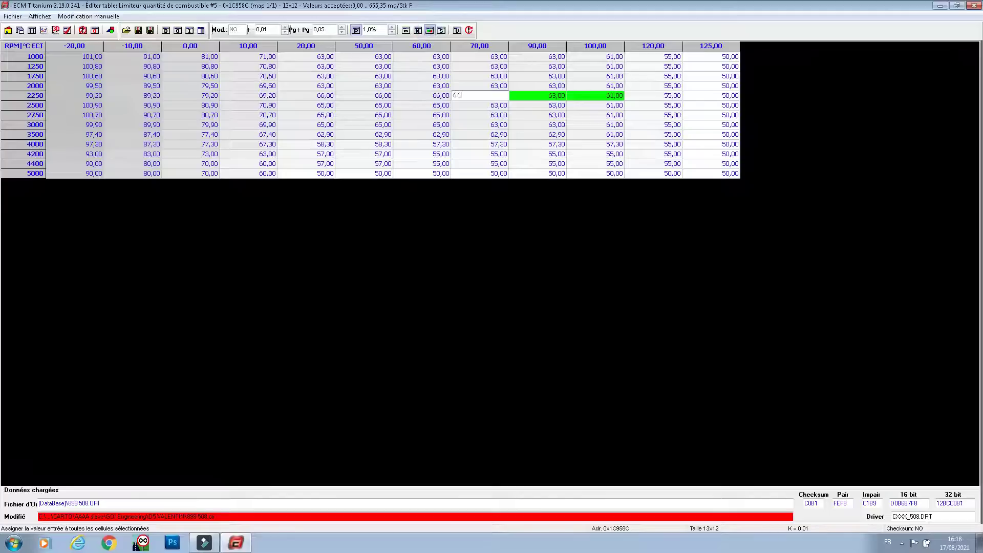
key(Return)
drag(504, 108, 588, 141)
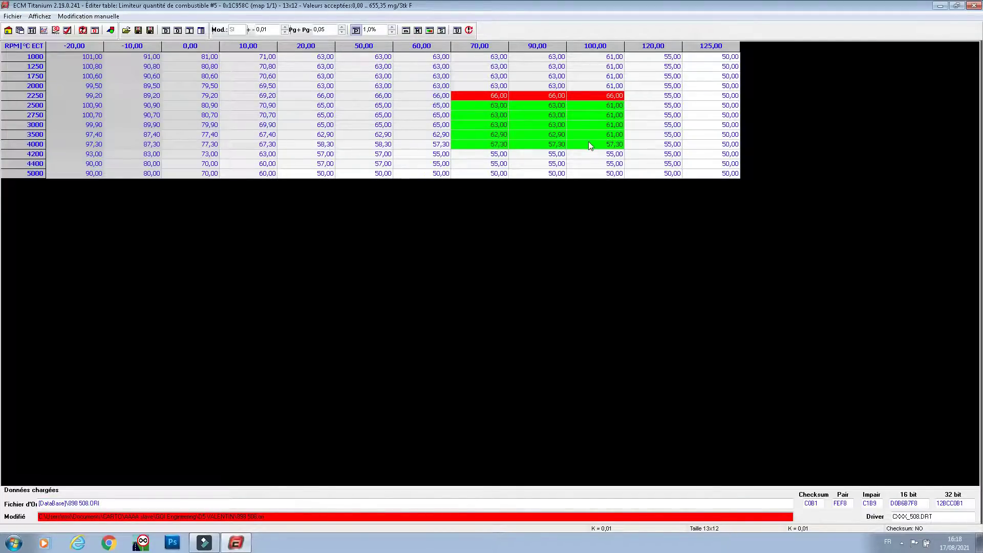
text(66)
click(434, 31)
Step: Set the 70 to 100 °C cells from 1000 to 2000 RPM to 63 mg/Stk
drag(481, 86, 597, 60)
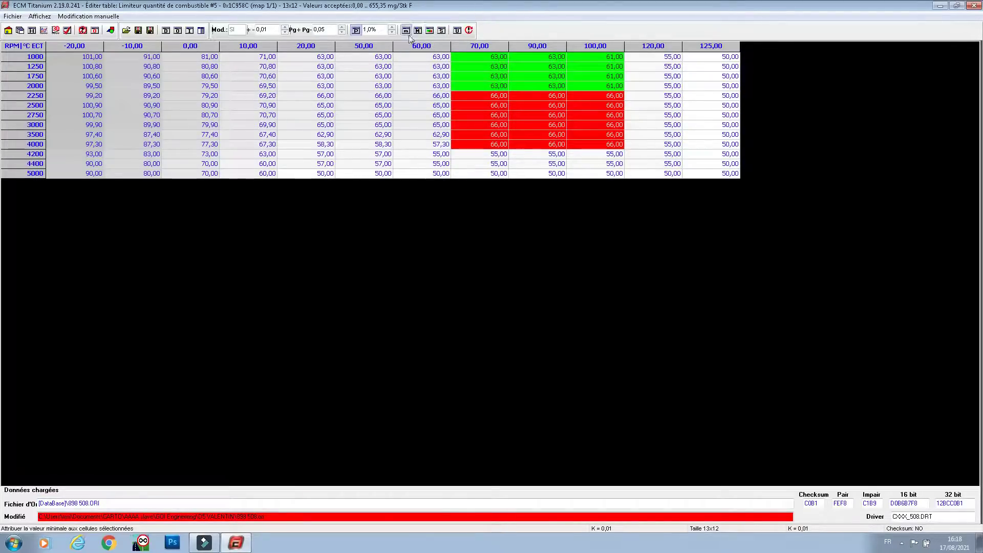
text(63)
click(429, 30)
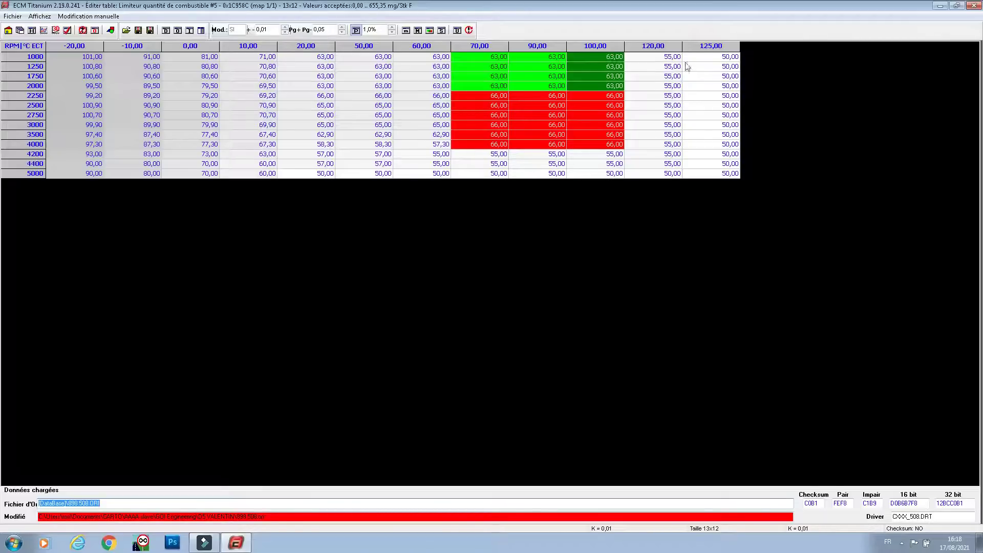
Step: Set the whole 120 and 125 °C columns of fuel quantity limiter #5 to 60 mg/Stk
drag(666, 57, 664, 105)
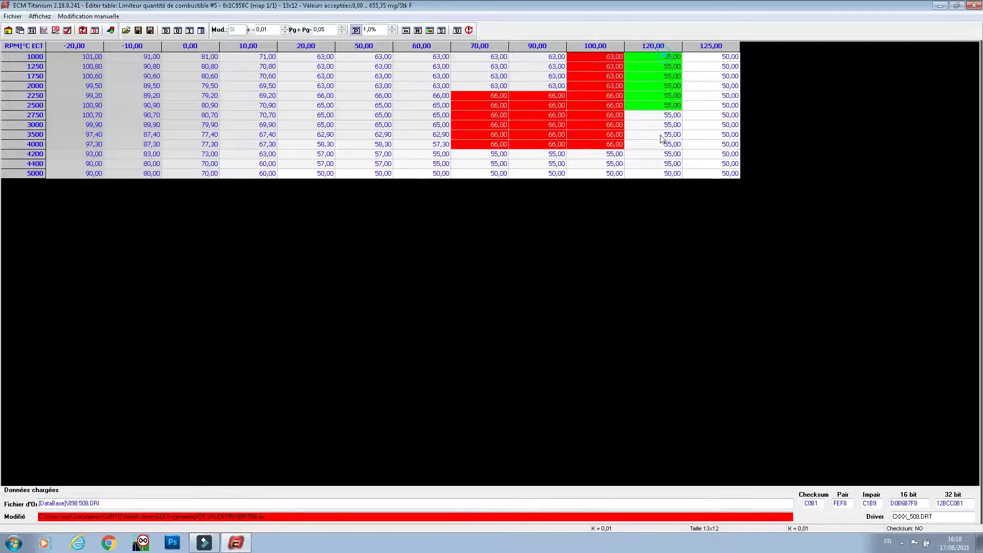
drag(660, 138, 763, 174)
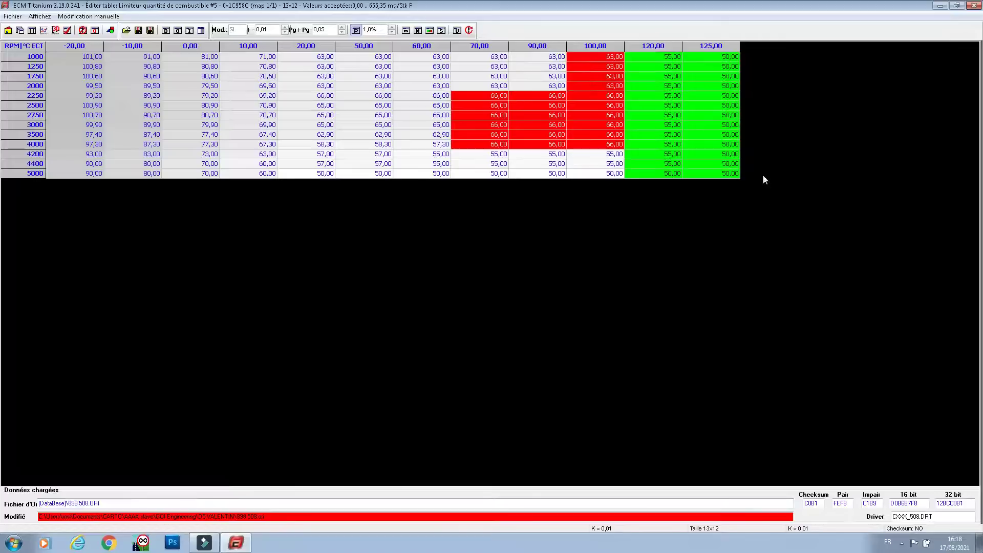
click(430, 30)
text(60)
key(Return)
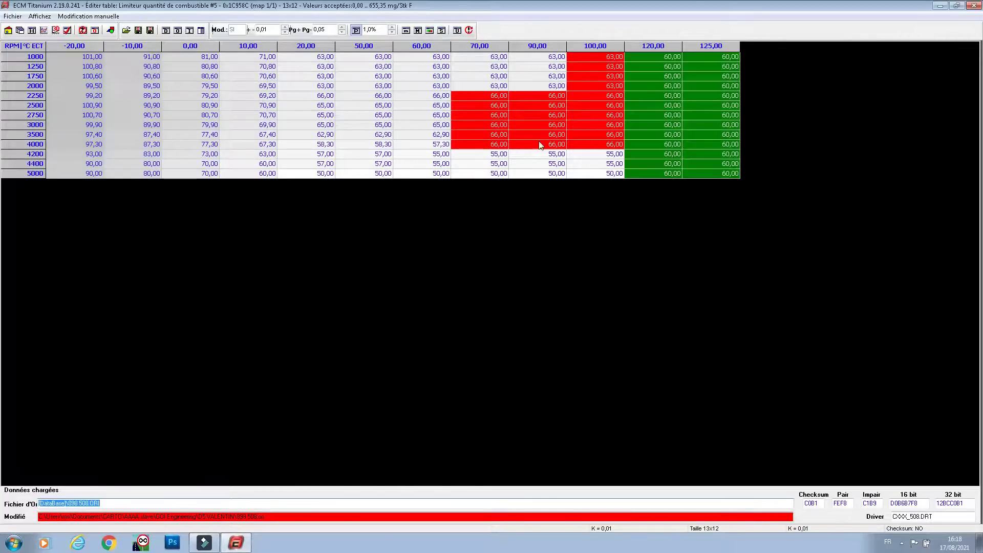
Step: Set the 20 to 100 °C cells from 4200 to 5000 RPM to 60 mg/Stk
drag(618, 160, 306, 185)
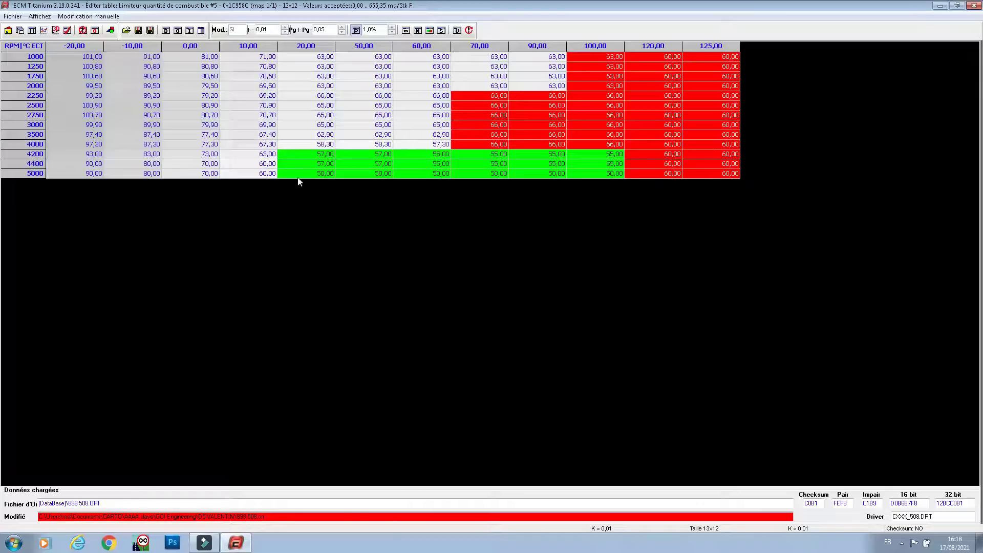
click(429, 31)
text(60)
key(Return)
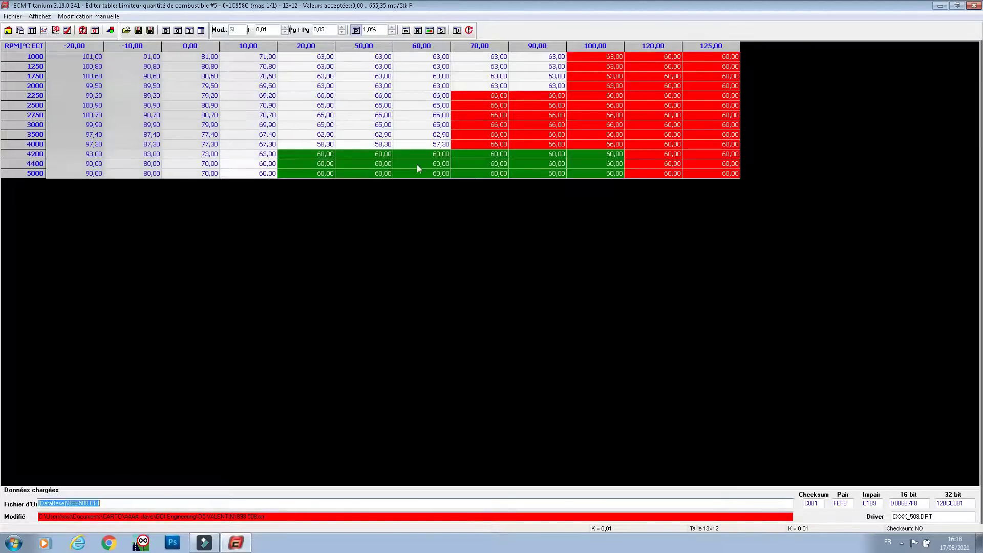
Step: Set the 20 to 60 °C cells from 2750 to 4000 RPM in fuel quantity limiter #5 to 66 mg/Stk
drag(432, 145, 324, 144)
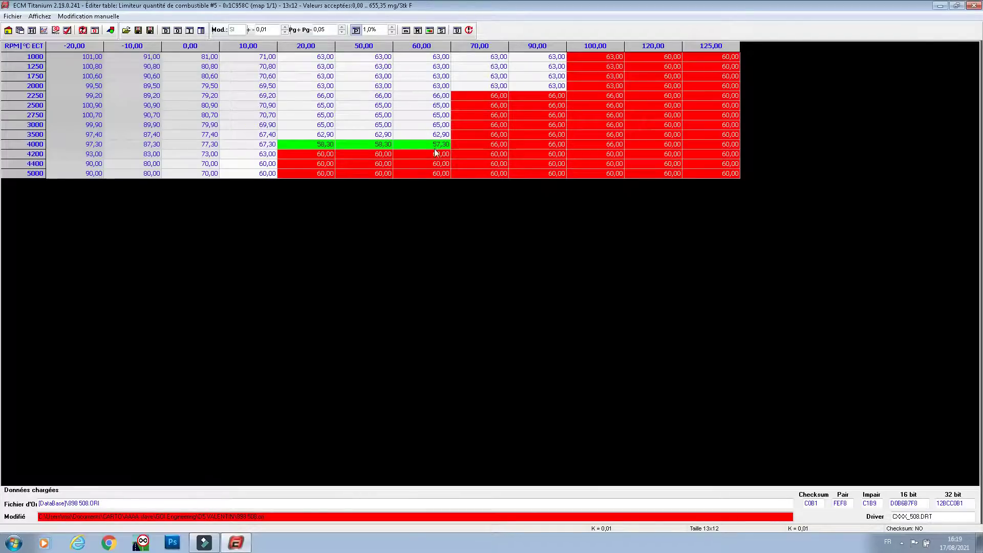
drag(439, 116, 313, 145)
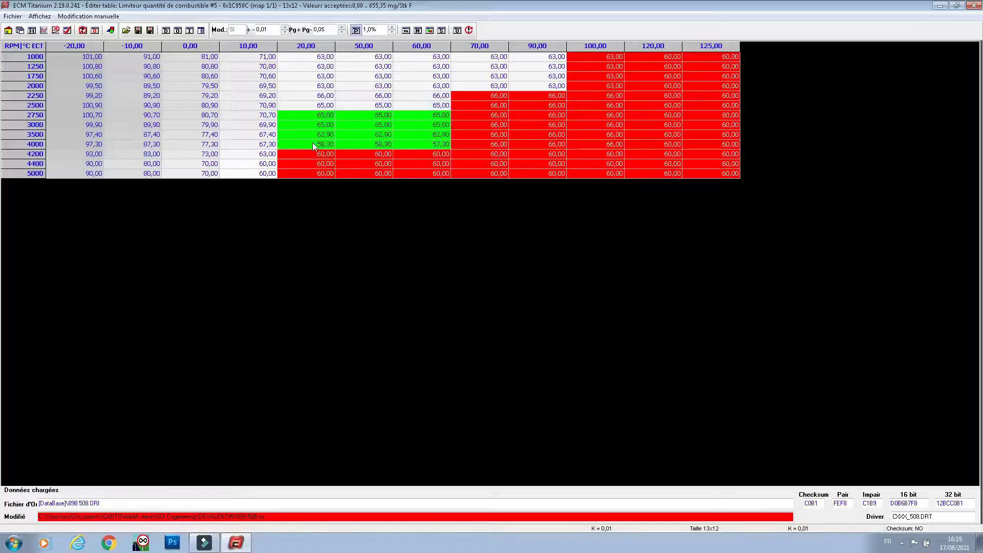
click(430, 31)
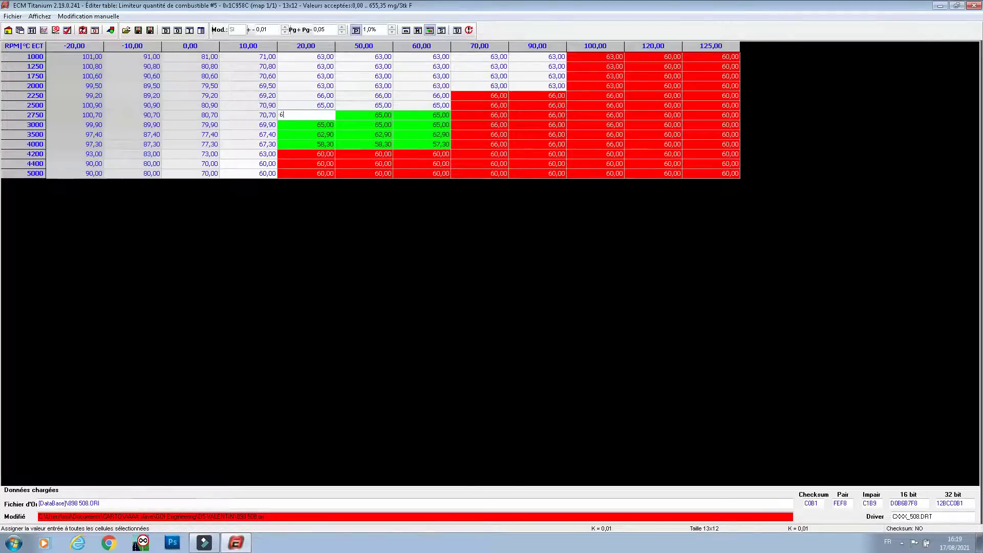
text(66)
key(Return)
Step: Set the 20 to 60 °C cells at 2250 and 2500 RPM to 66 mg/Stk, and close the table saving its changes
drag(439, 106, 318, 98)
click(430, 30)
text(66)
key(Return)
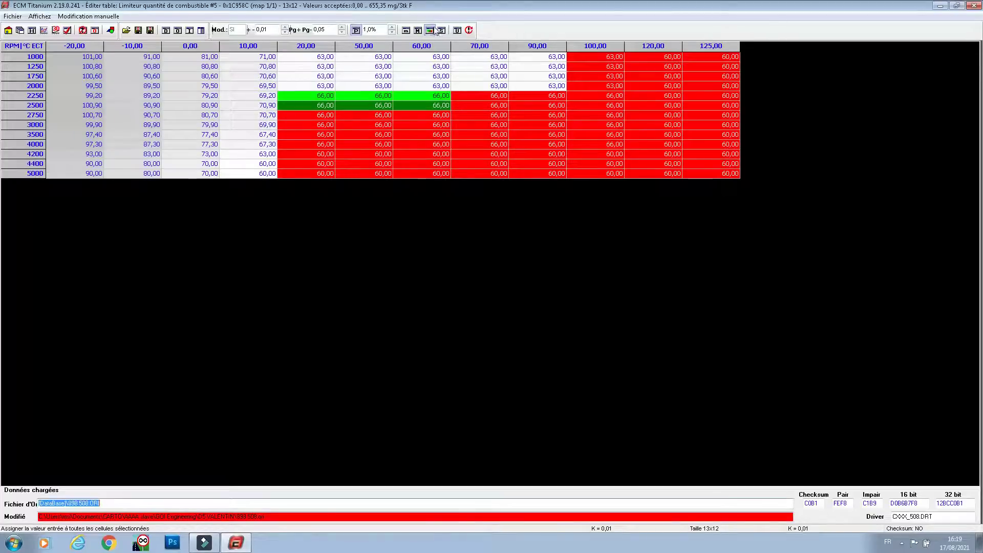
click(972, 7)
click(414, 357)
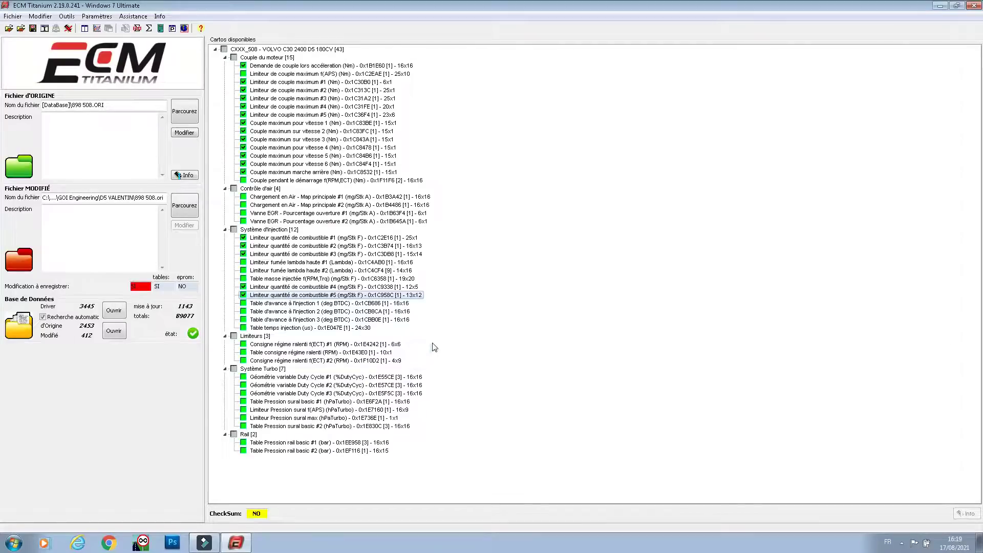
Step: Interpolate absolute corner increments of 1 in injection advance table 1 over 2000–4250 RPM and 35–60 mg/Stk, with 0 at 2000 RPM/35 mg/Stk, and save it
double_click(303, 304)
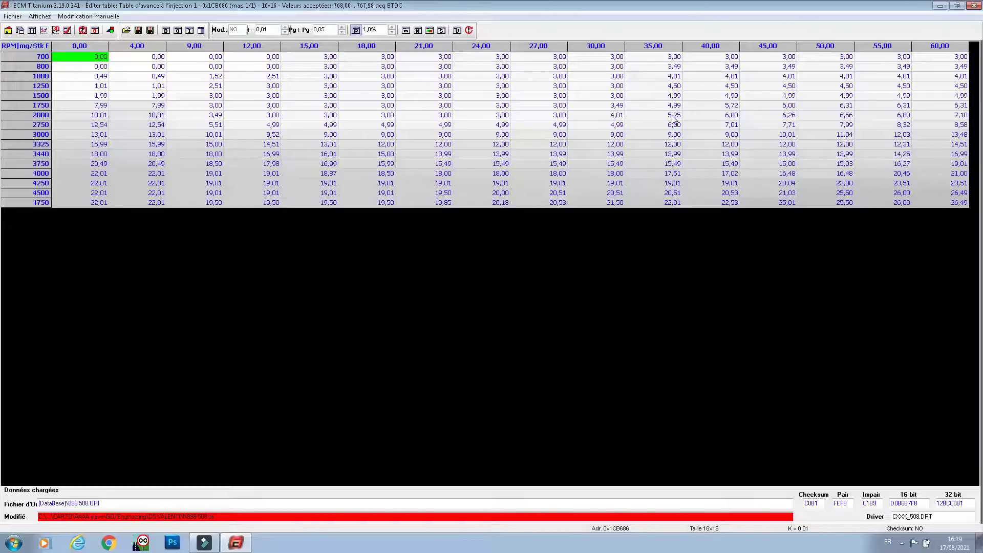
drag(673, 119, 940, 188)
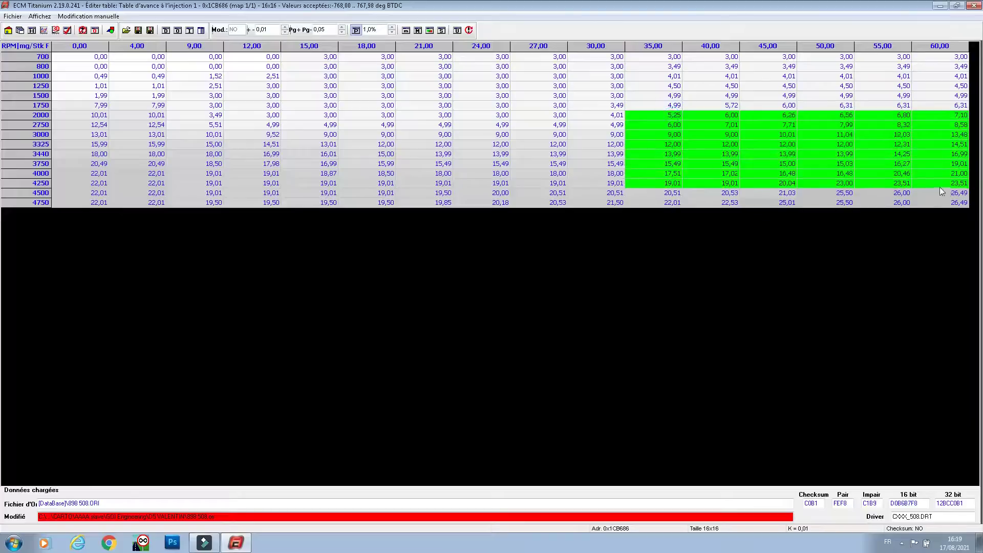
click(443, 30)
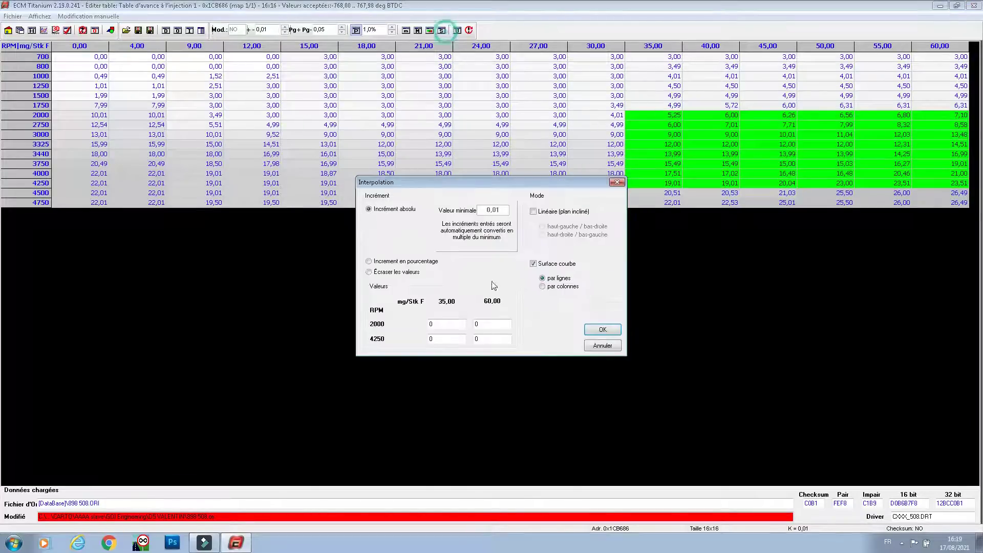
double_click(484, 323)
text(1)
double_click(476, 340)
text(1)
double_click(433, 338)
text(1)
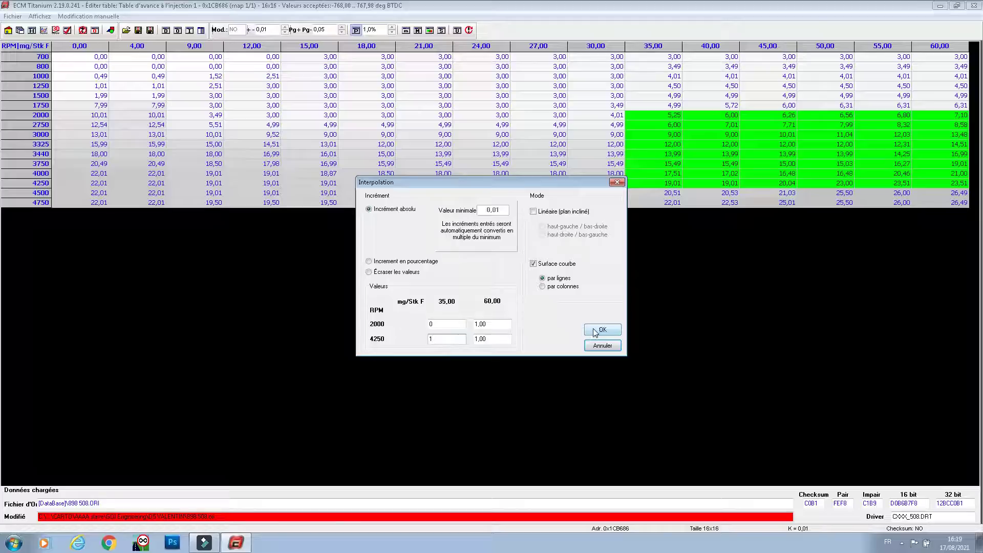
click(605, 330)
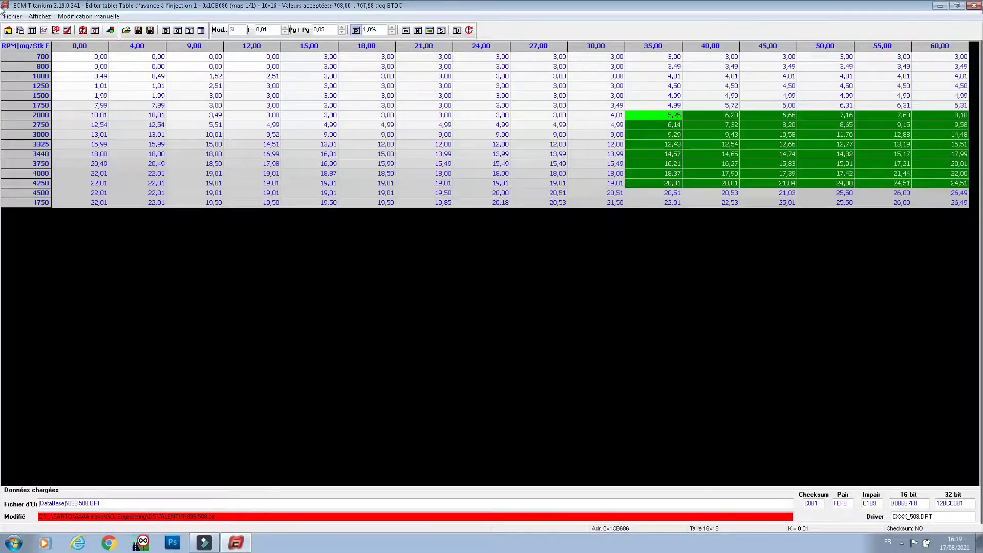
click(973, 5)
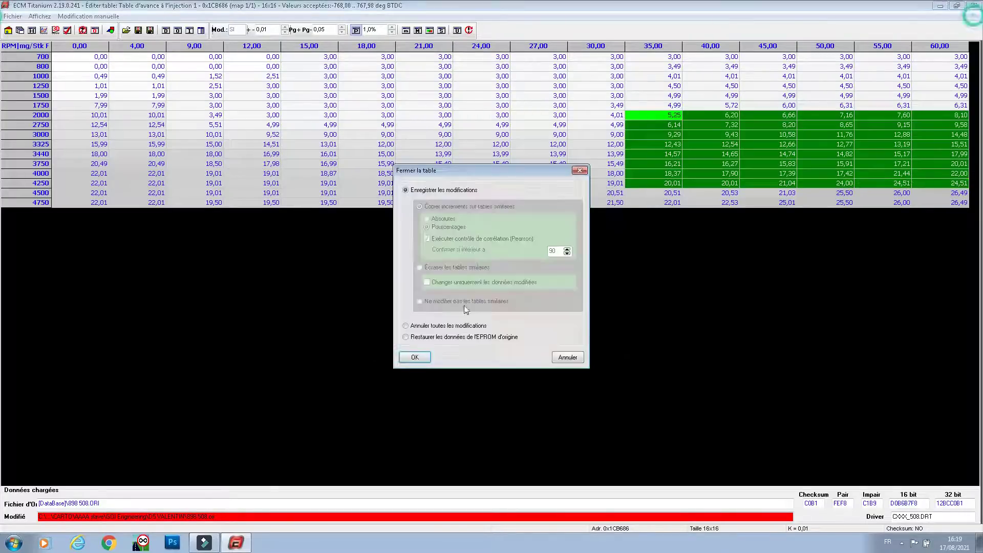
click(420, 357)
Step: Interpolate absolute corner increments of 1 in injection advance table 2 over 2750–4250 RPM and 35–60 mg/Stk, with 0 at 2750 RPM/35 mg/Stk, and save it
double_click(283, 311)
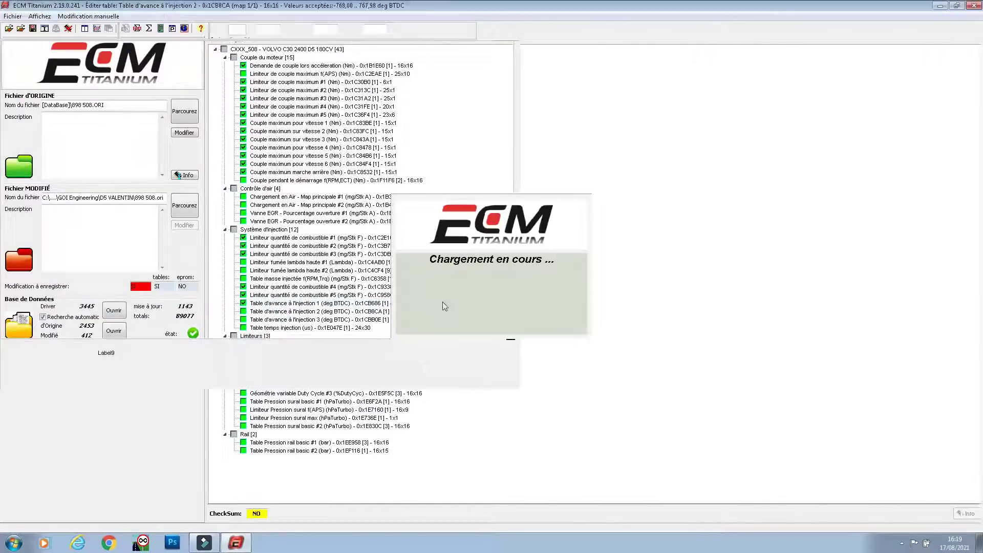
drag(961, 175, 652, 116)
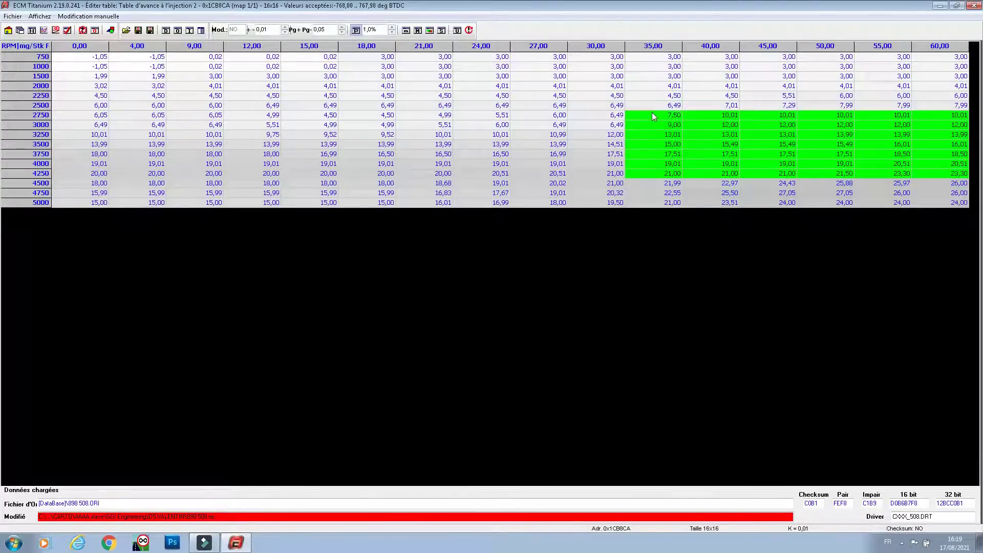
click(441, 30)
click(490, 324)
text(1)
click(492, 339)
text(1)
click(433, 339)
text(1)
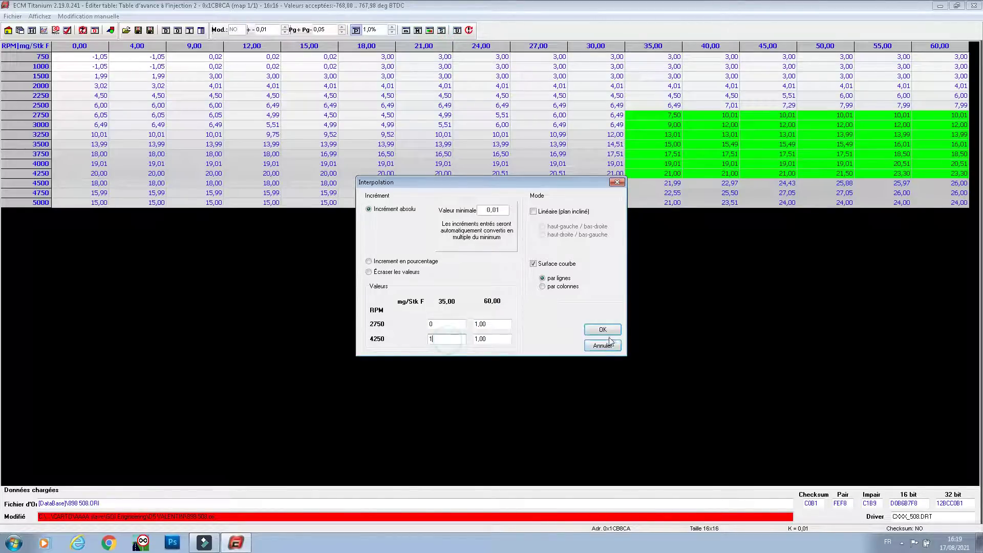
click(602, 329)
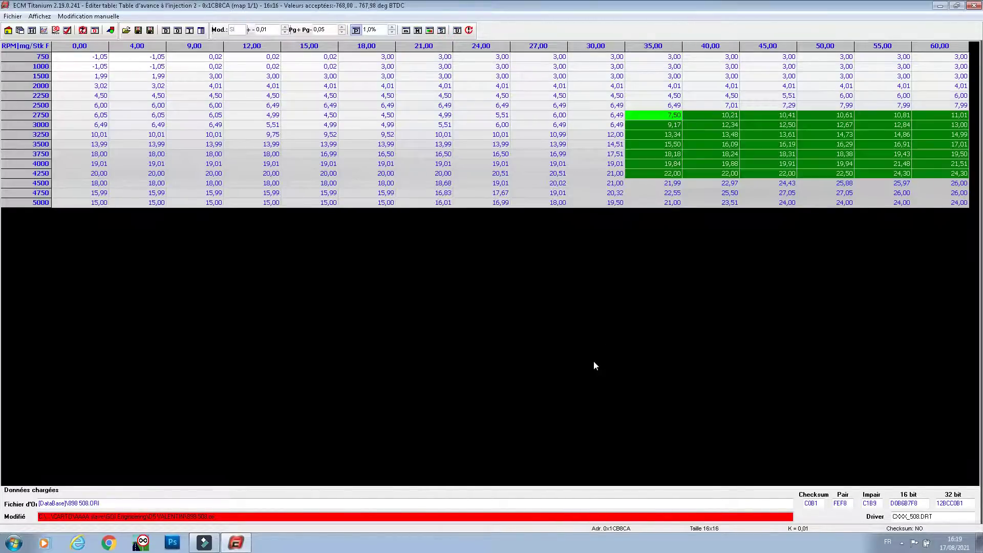
click(974, 6)
click(416, 356)
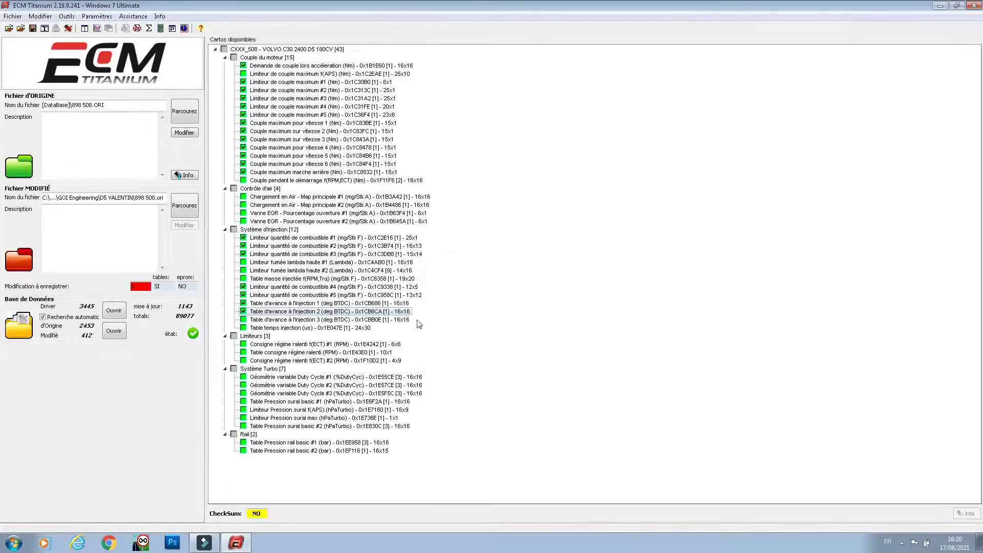
Step: Interpolate absolute corner increments of 1 in injection advance table 3 over 2000–3500 RPM and 35–60 mg/Stk, with 0 at 2000 RPM/35 mg/Stk, and save it
double_click(305, 320)
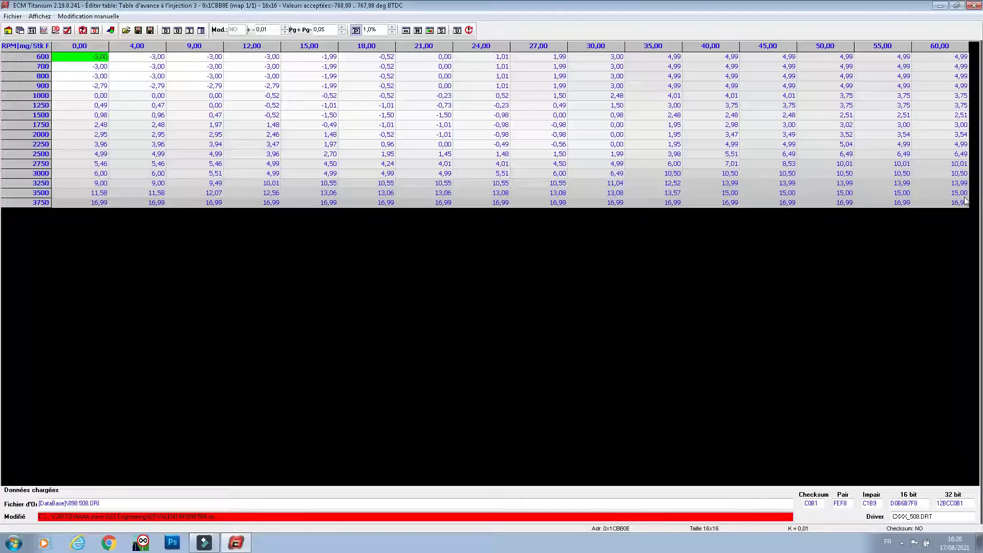
drag(965, 198, 661, 141)
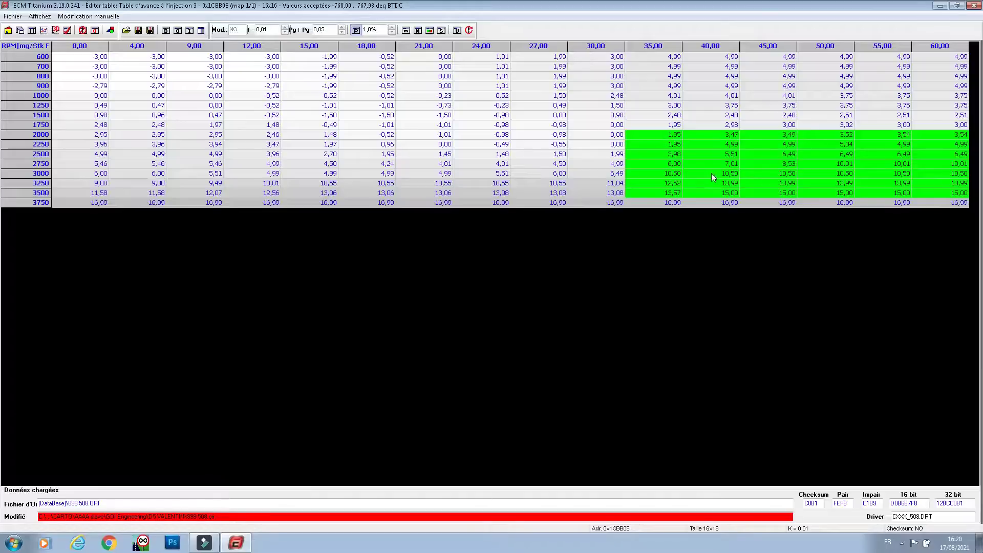
click(441, 30)
double_click(483, 323)
text(1)
double_click(494, 338)
text(1)
double_click(448, 339)
text(1)
click(603, 329)
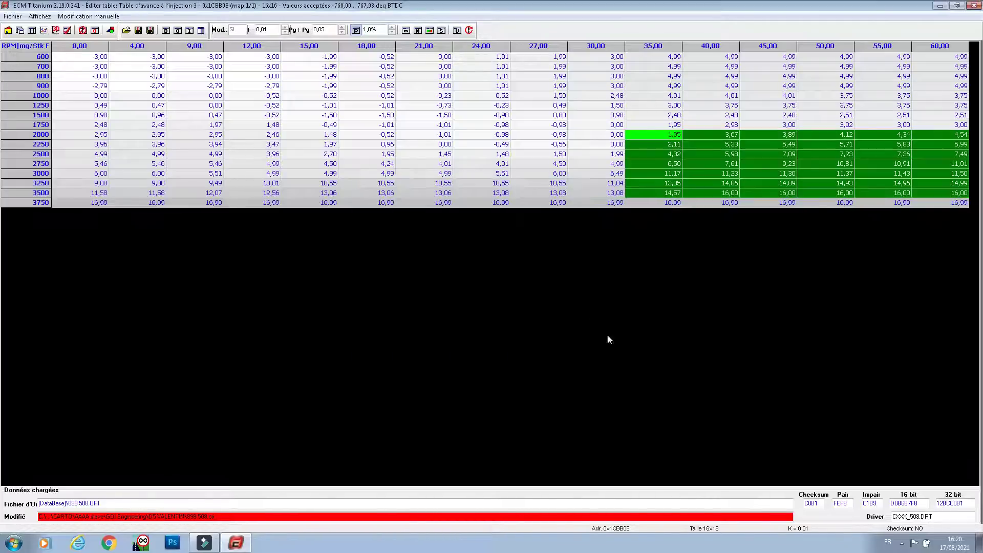
key(Escape)
click(415, 357)
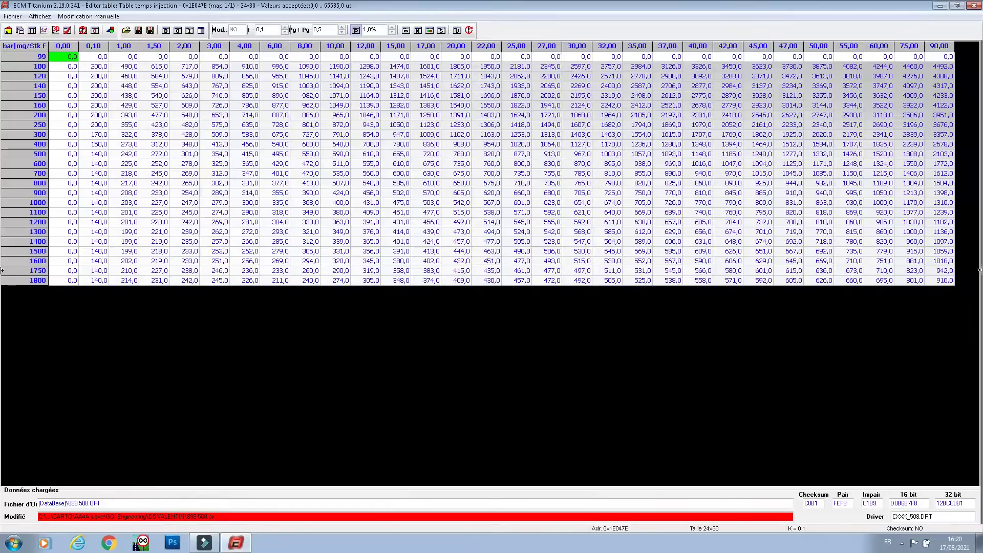
Step: Start an interpolation of the injection time table over 800–1800 bar and 20–90 mg/Stk, with 800 bar increments of 5 at 20 mg/Stk and 8 at 90
drag(937, 280, 460, 187)
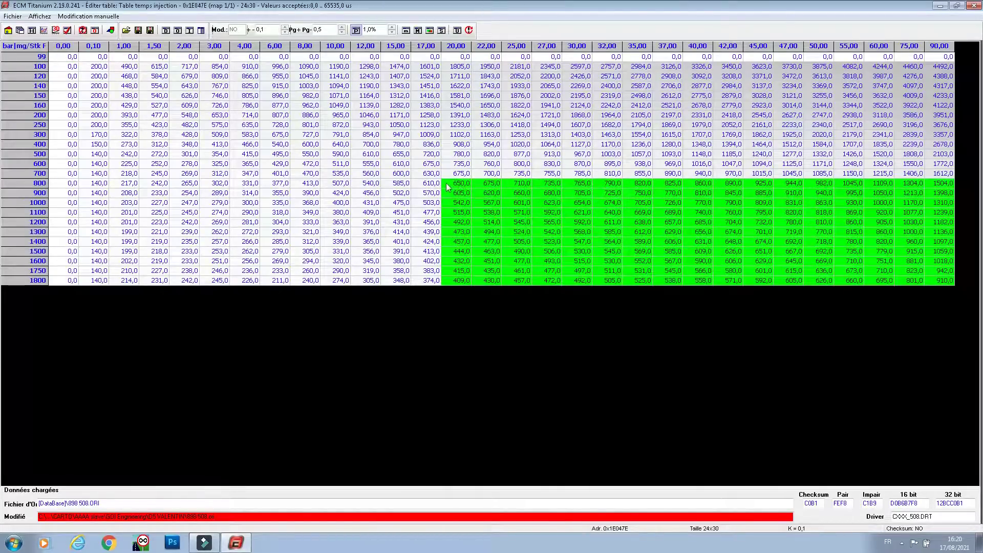
click(443, 31)
double_click(437, 322)
text(5)
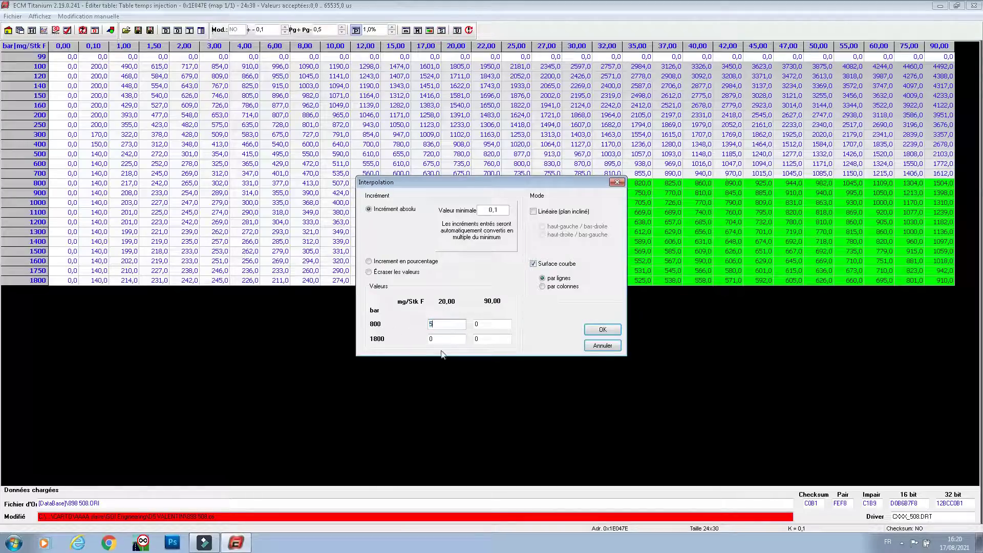
double_click(496, 324)
text(8)
Step: Set the 1800 bar increments to 8 at 20 mg/Stk and 11 at 90, apply all increments as percentages, and save the injection time table
double_click(447, 336)
text(8)
double_click(491, 338)
text(11)
click(383, 261)
click(602, 330)
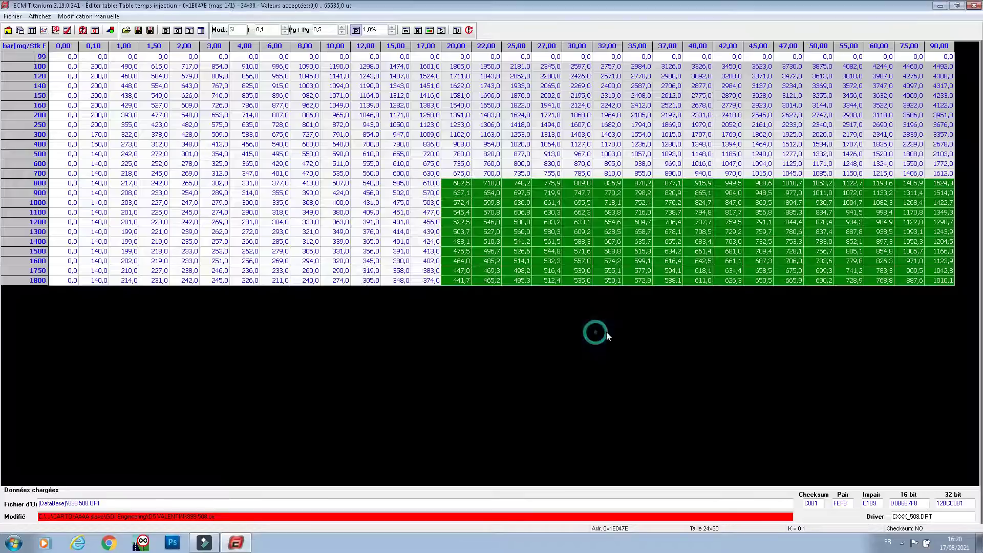
click(974, 5)
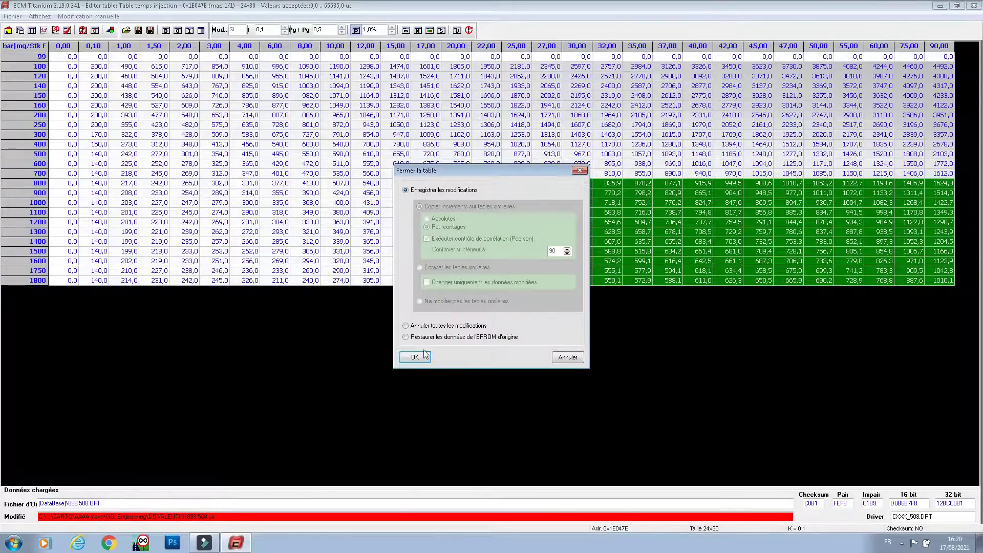
click(415, 356)
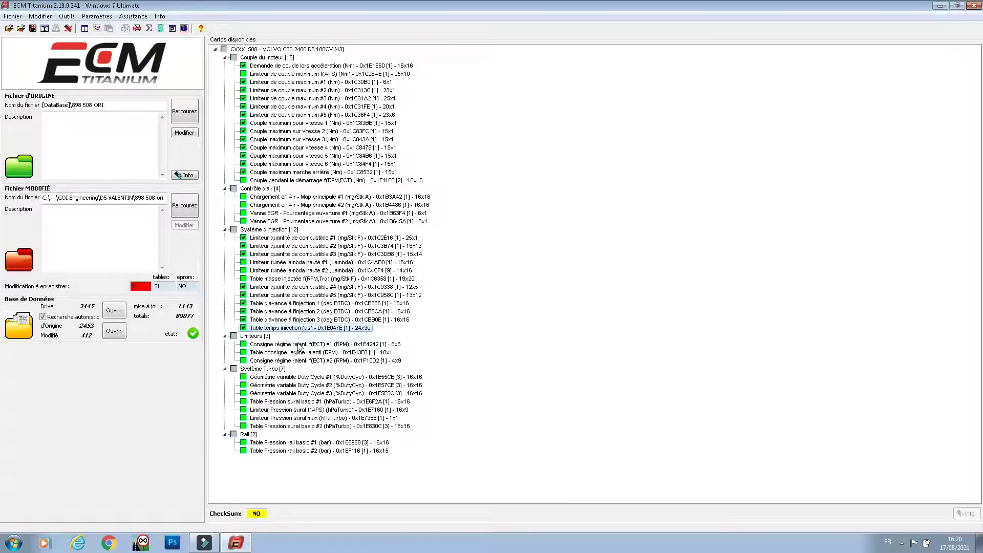
Step: Start an interpolation of boost pressure table basic #1 over 1500–4750 RPM and 18–60 mg/Stk, entering 100 for both 60 mg/Stk corners
double_click(293, 403)
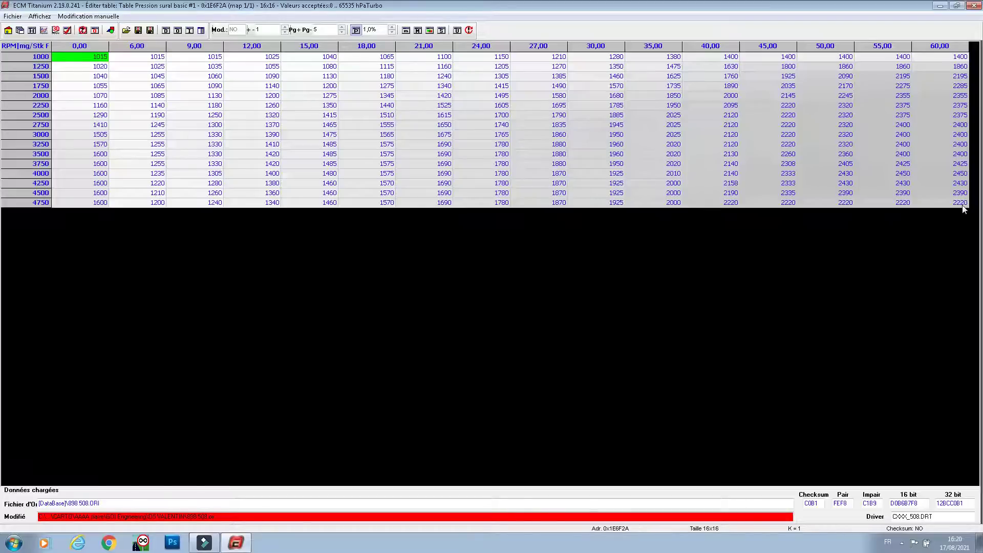
drag(962, 205, 384, 77)
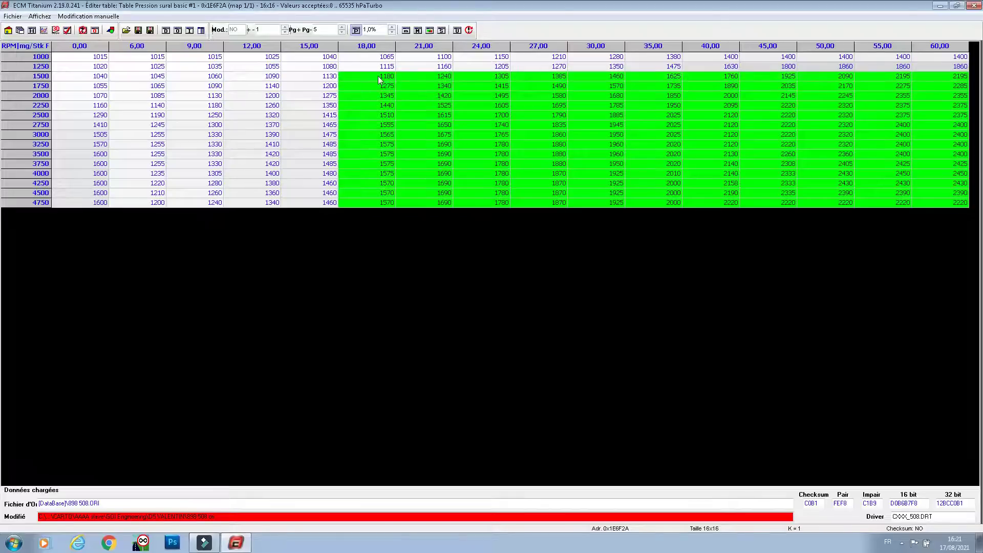
click(430, 30)
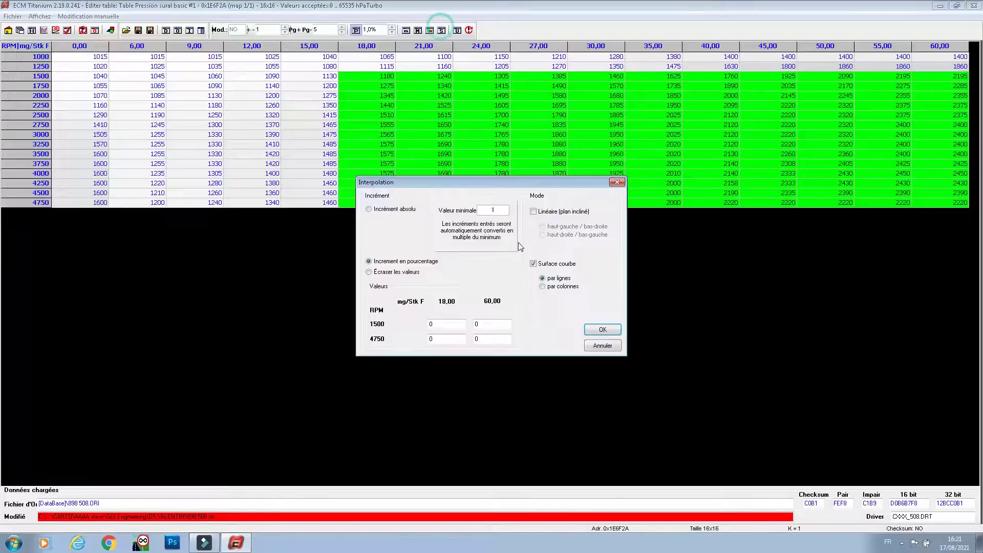
double_click(476, 323)
text(100)
double_click(475, 339)
text(100)
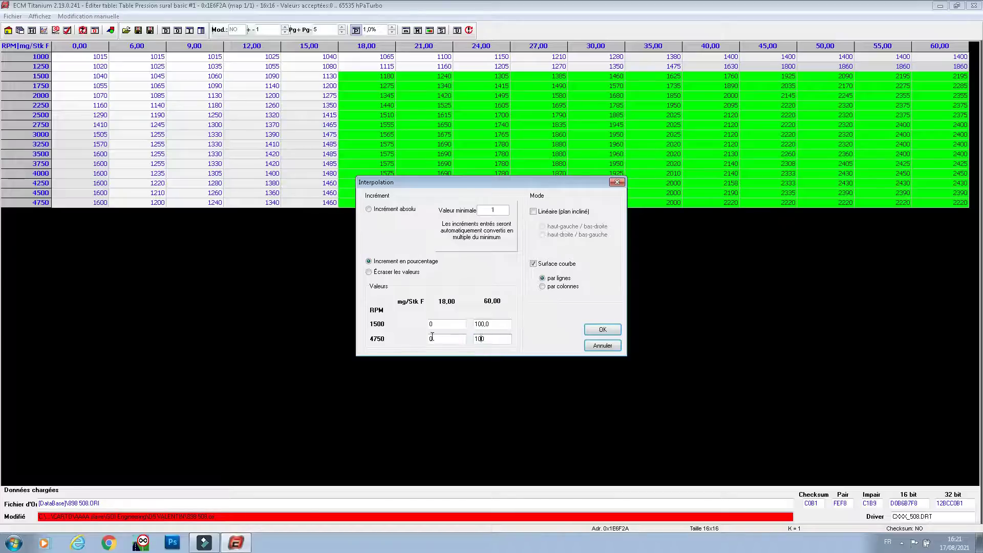
Step: Set the 18 mg/Stk corners to 50 at 1500 RPM and 100 at 4750 RPM, apply the increments as absolute, and save the boost table
click(428, 338)
text(100)
double_click(430, 323)
text(50)
click(503, 324)
click(385, 210)
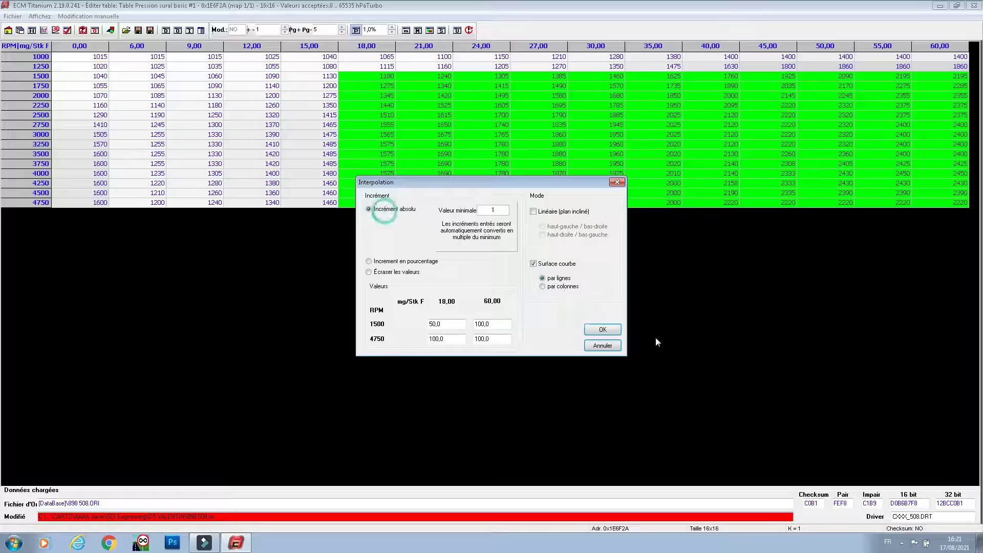
click(603, 331)
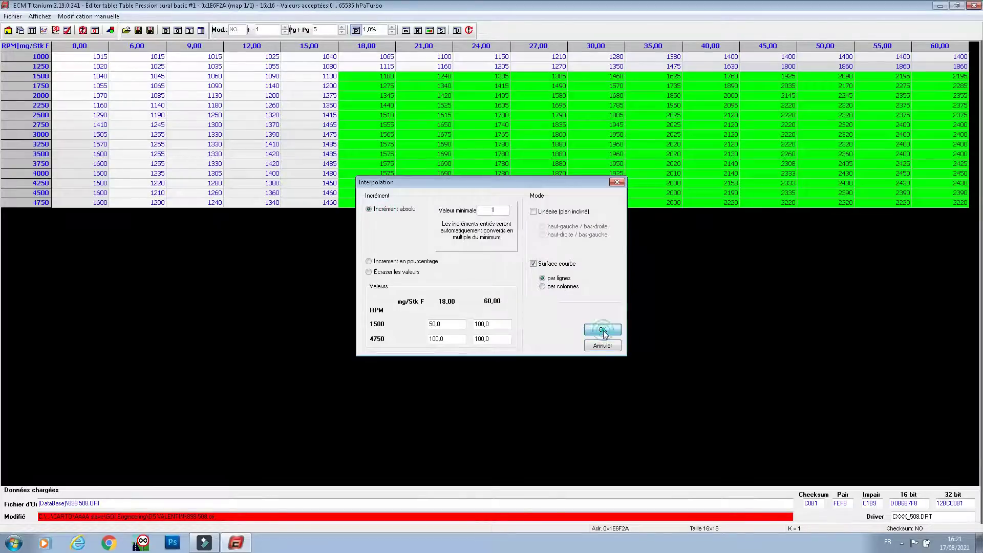
click(977, 7)
click(428, 354)
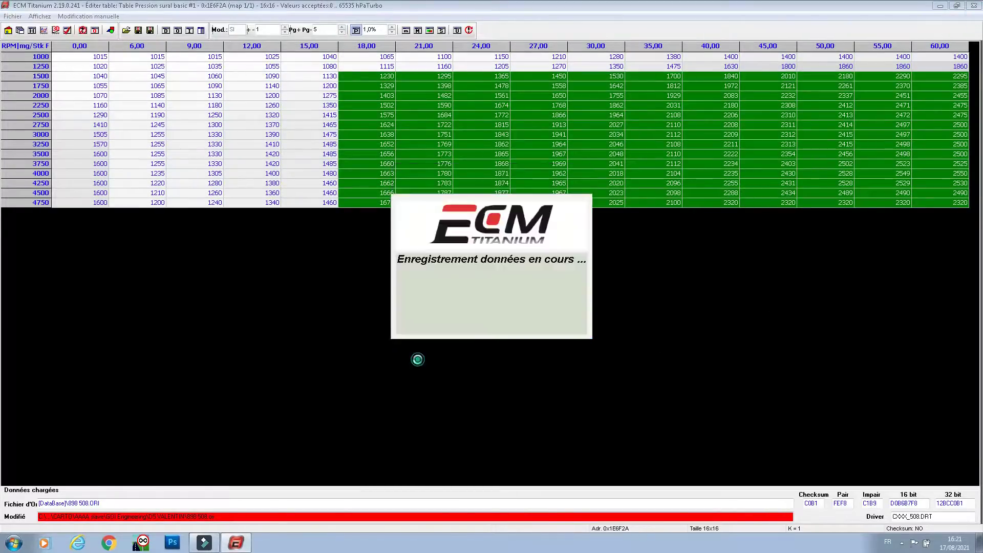
Step: Set every cell of the boost pressure limiter f(APS) table to 2600 hPa and save the table
double_click(280, 410)
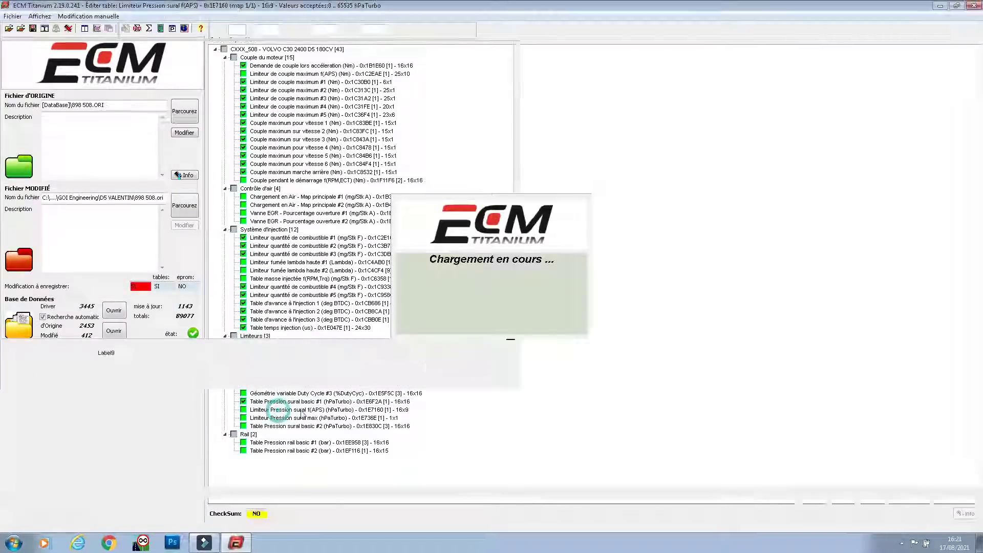
drag(554, 60, 31, 203)
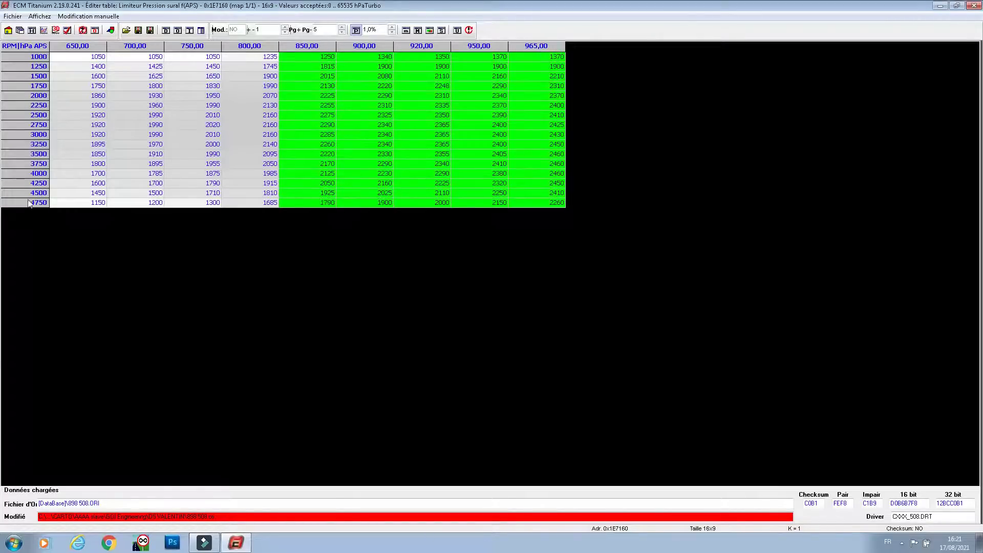
click(430, 31)
text(26)
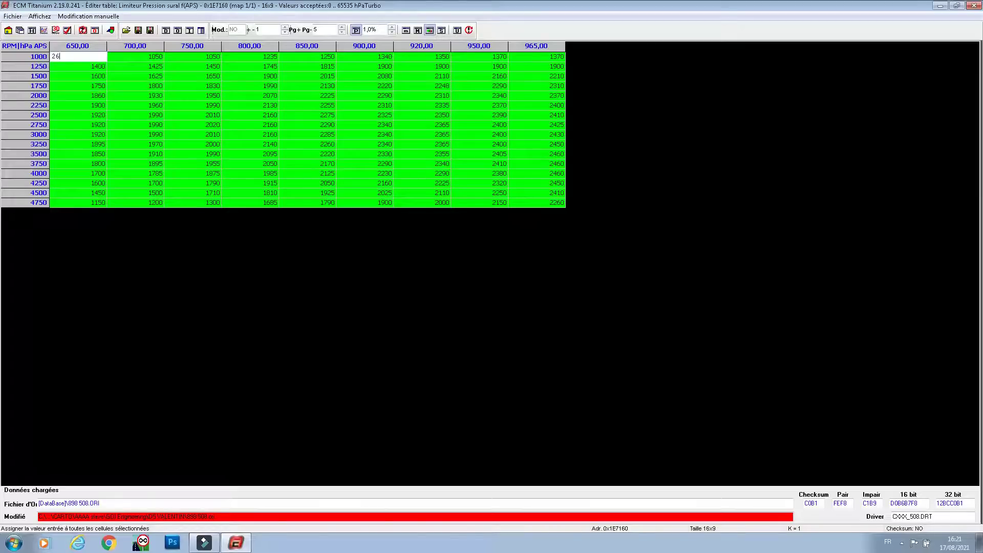
text(00)
key(Return)
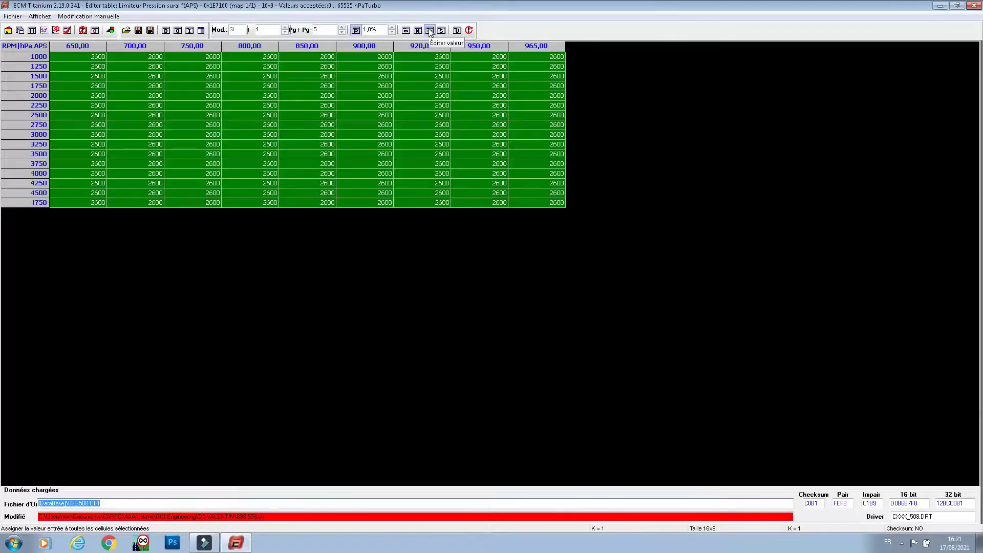
click(973, 6)
click(415, 357)
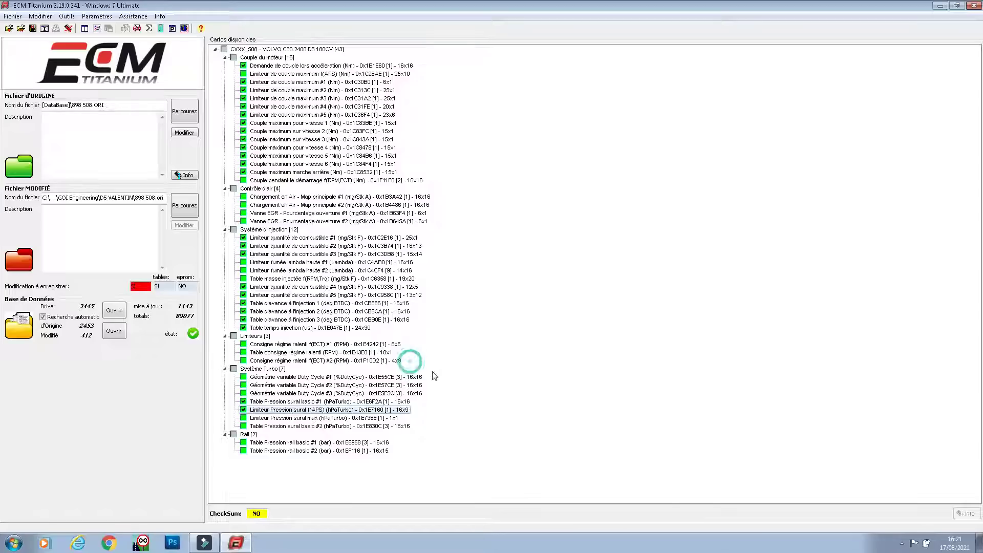
Step: Set the maximum boost pressure limiter to 2600 hPa and save the table
double_click(285, 418)
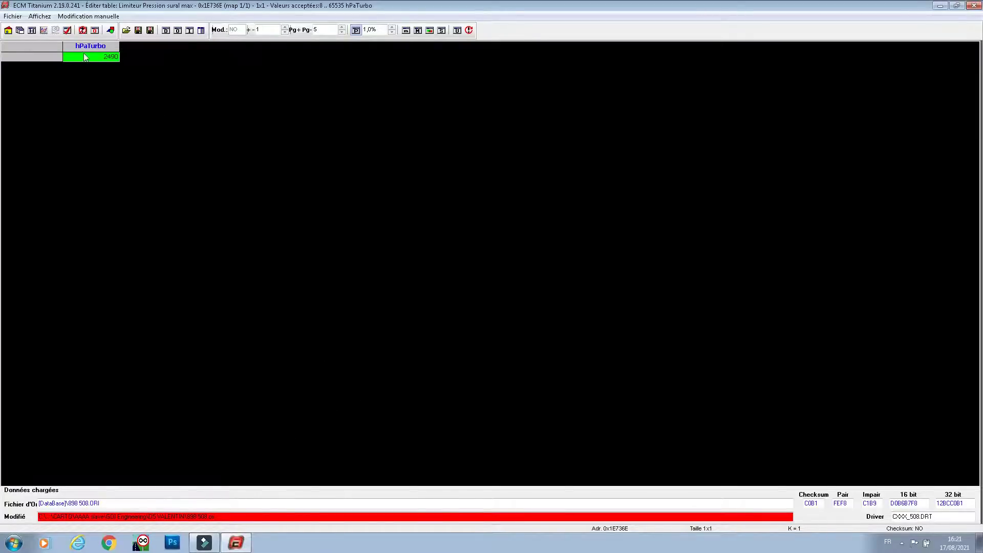
text(2)
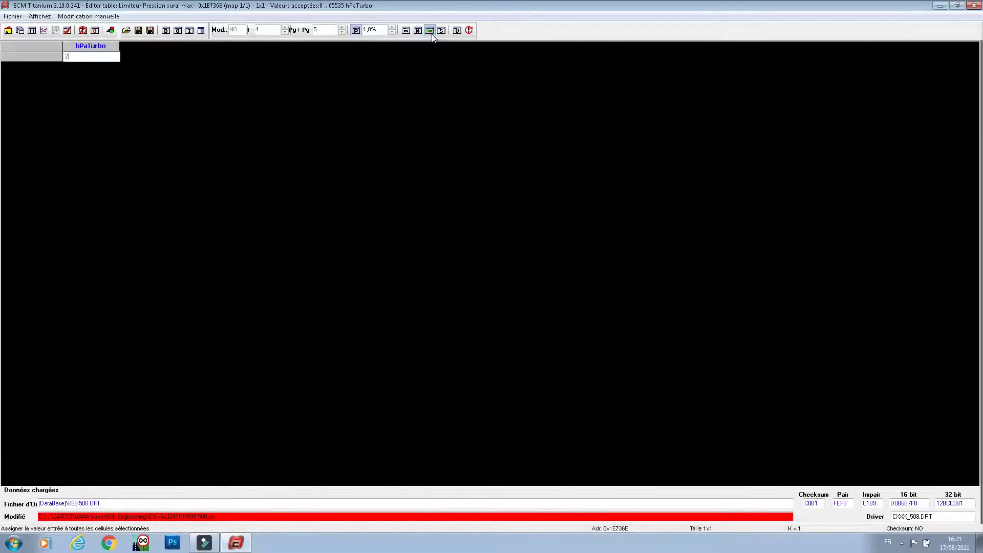
text(600)
key(Return)
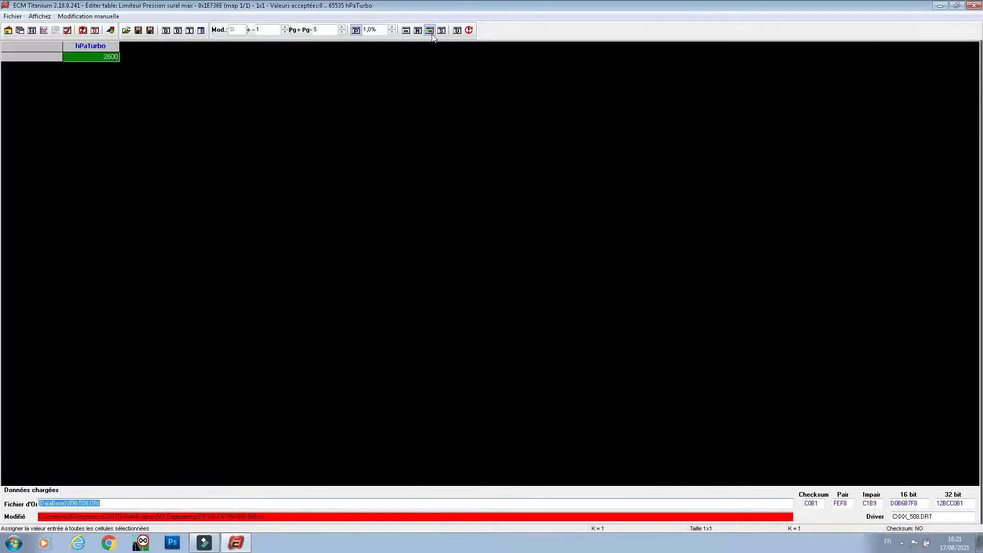
click(975, 6)
click(405, 358)
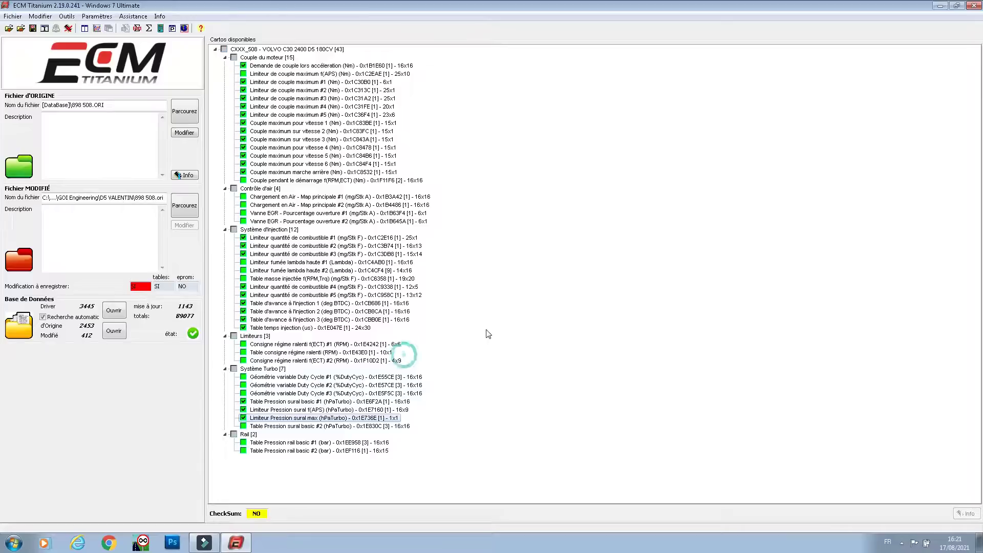
Step: Open map 3 of boost pressure table basic #2 and start an interpolation over 1500–4750 RPM and 21–60 mg/Stk
double_click(304, 426)
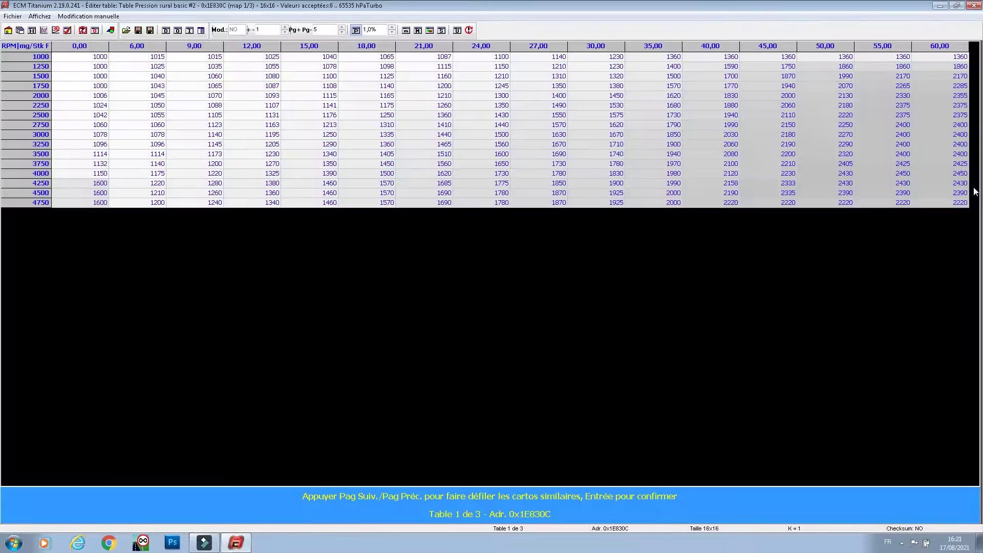
key(Next)
key(Next)
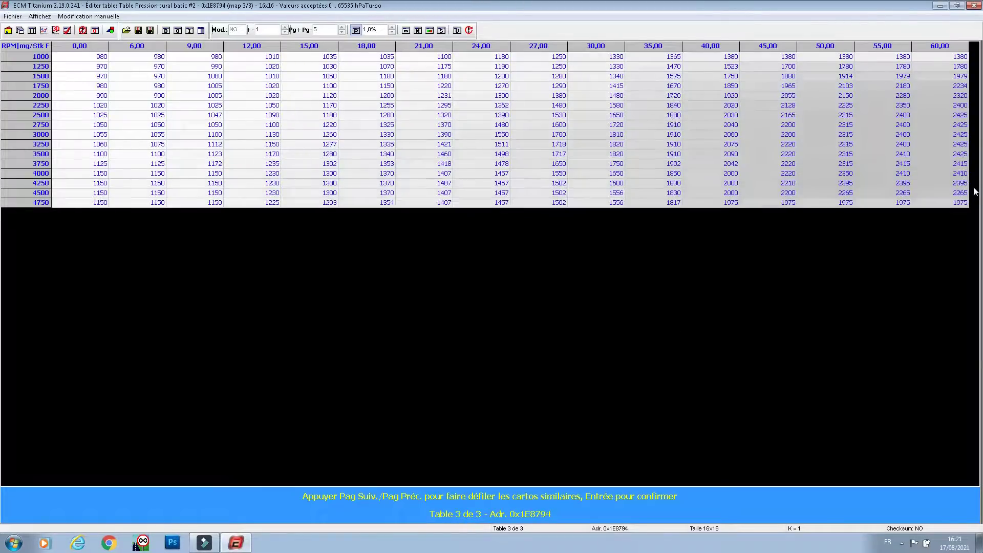
key(Next)
key(Page_Up)
key(Return)
drag(964, 202, 446, 78)
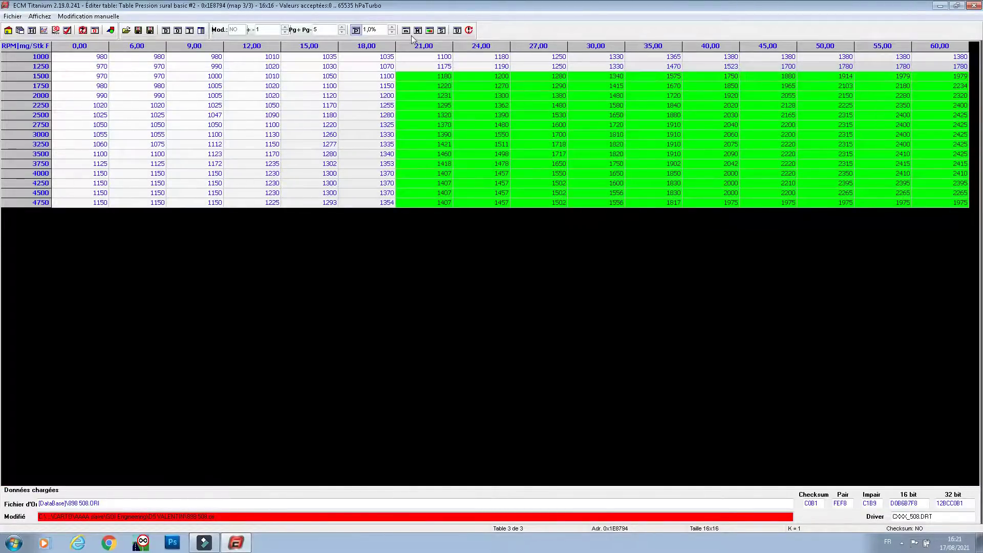
click(442, 31)
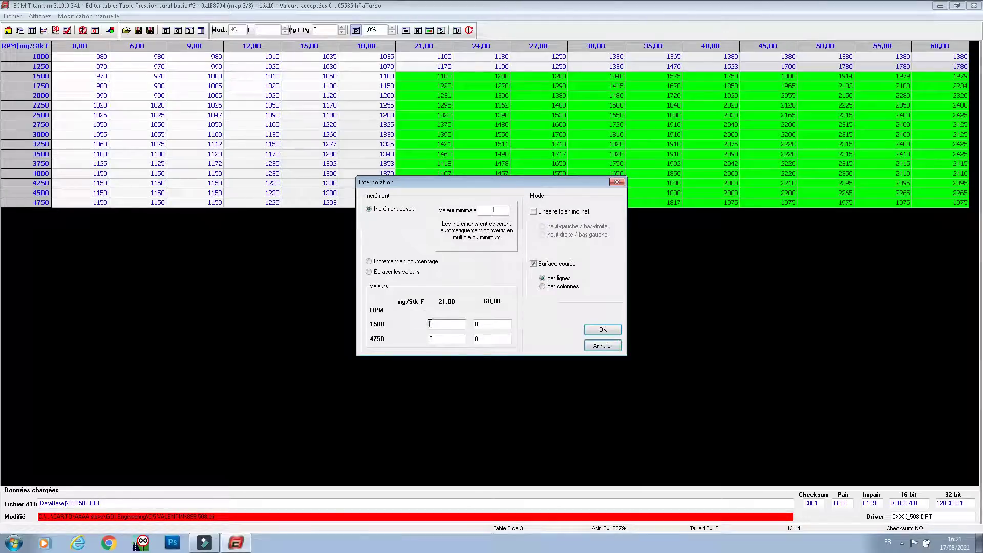
Step: Apply absolute interpolation increments of 50 and 100 at 1500 RPM (21 and 60 mg/Stk) and 100 for both 4750 RPM corners
text(50)
click(477, 323)
text(100)
click(474, 338)
text(10)
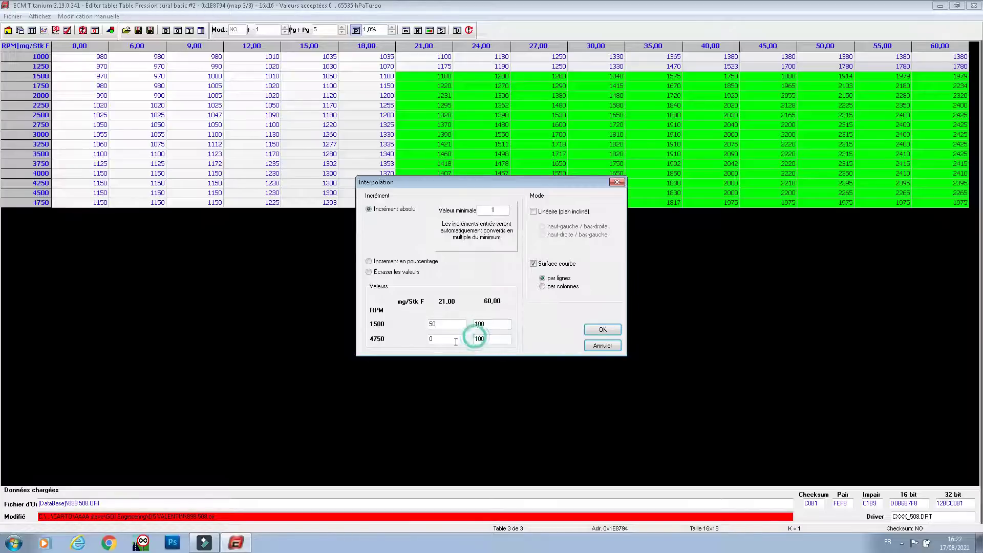
click(430, 338)
text(100)
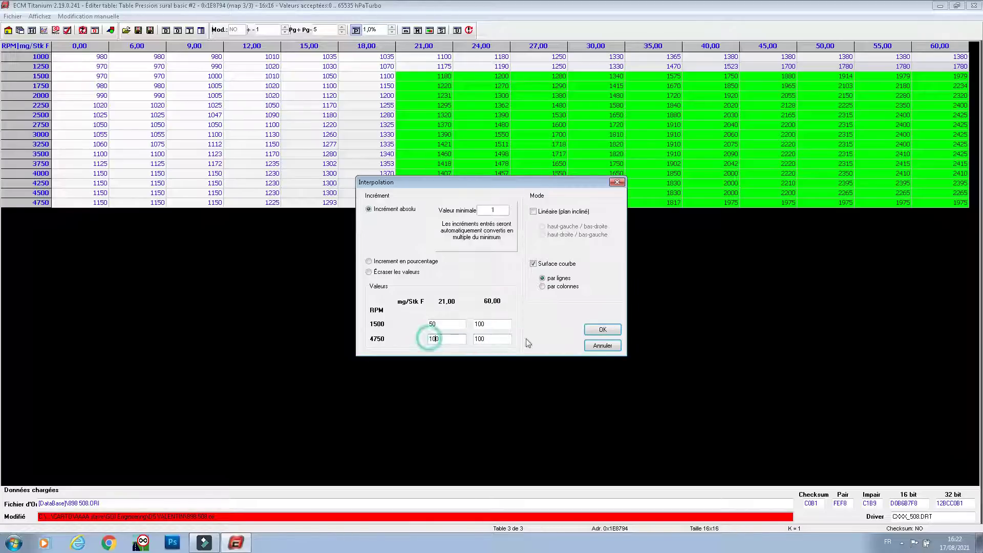
click(602, 329)
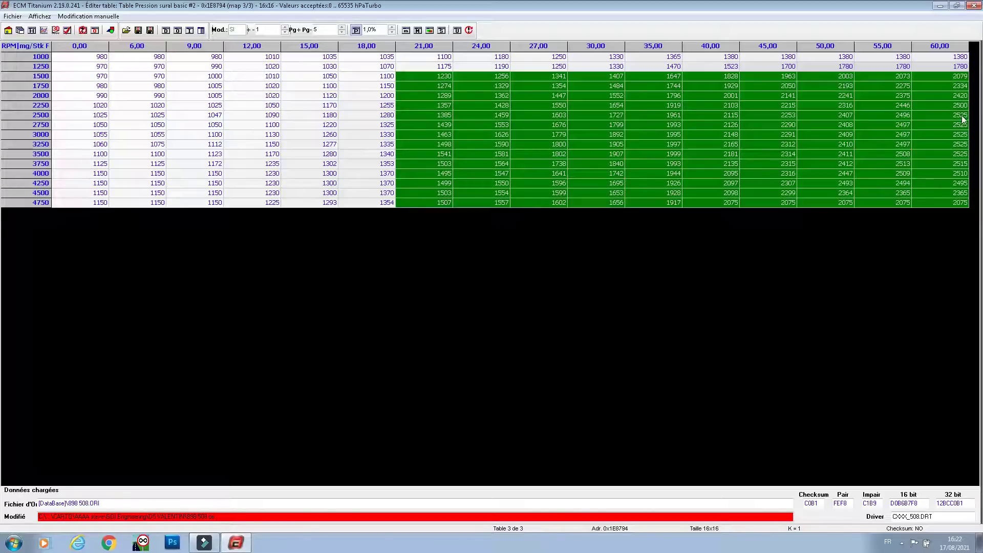
Step: Close and save boost pressure table basic #2, copying the increments to the similar tables as absolute values
click(974, 6)
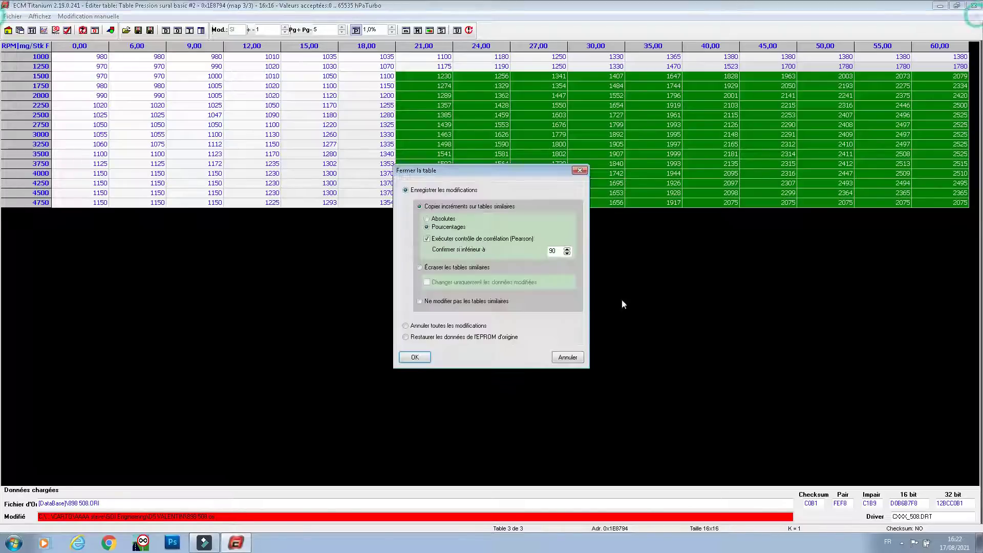
click(440, 219)
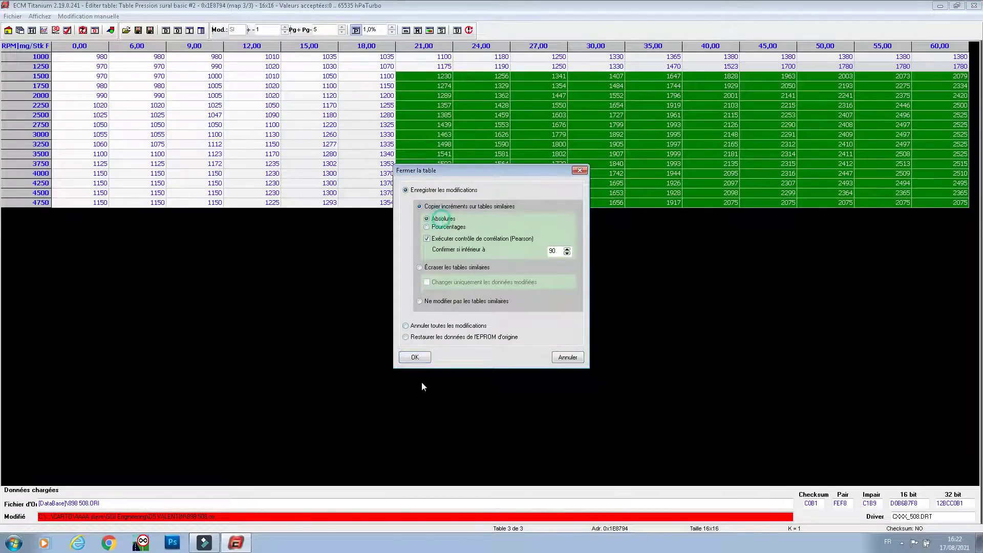
click(419, 358)
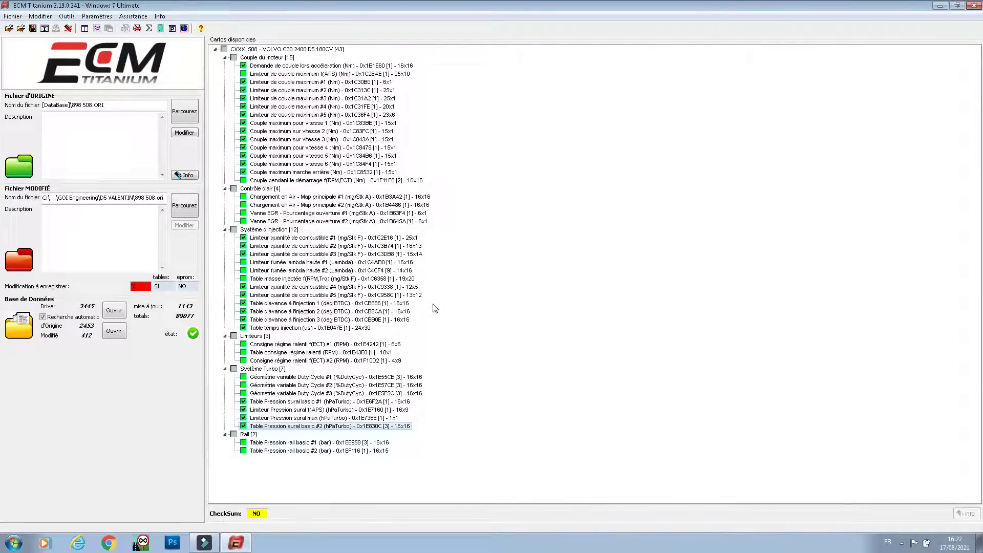
Step: In map 3 of rail pressure table basic #1, raise the 1500–3000 RPM, 18–55 mg/Stk cells by five 1% increments
double_click(328, 443)
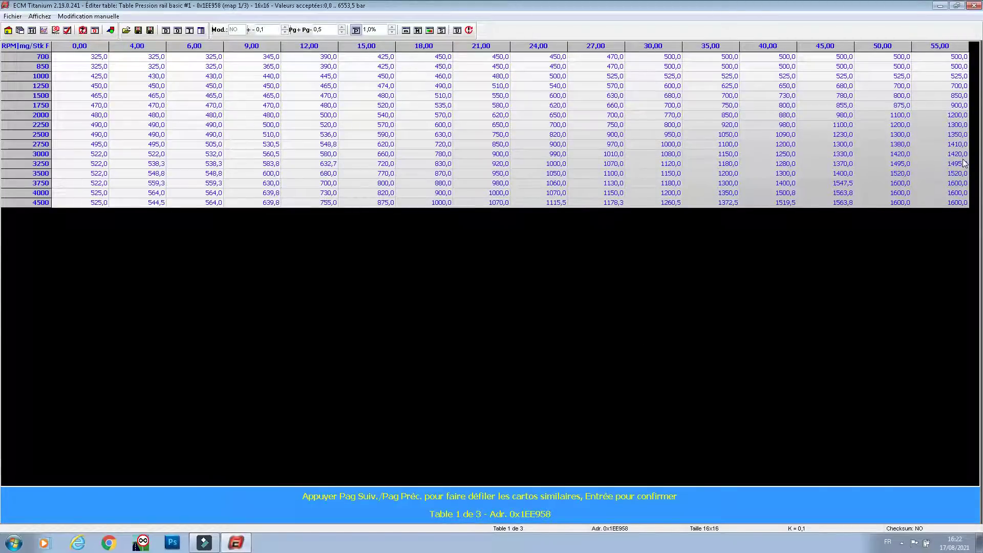
key(Page_Down)
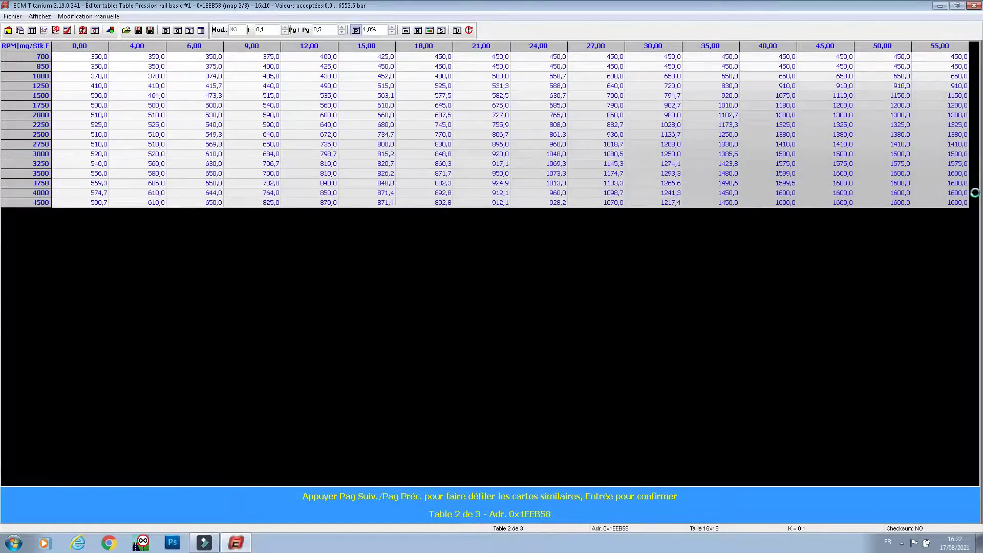
key(Page_Down)
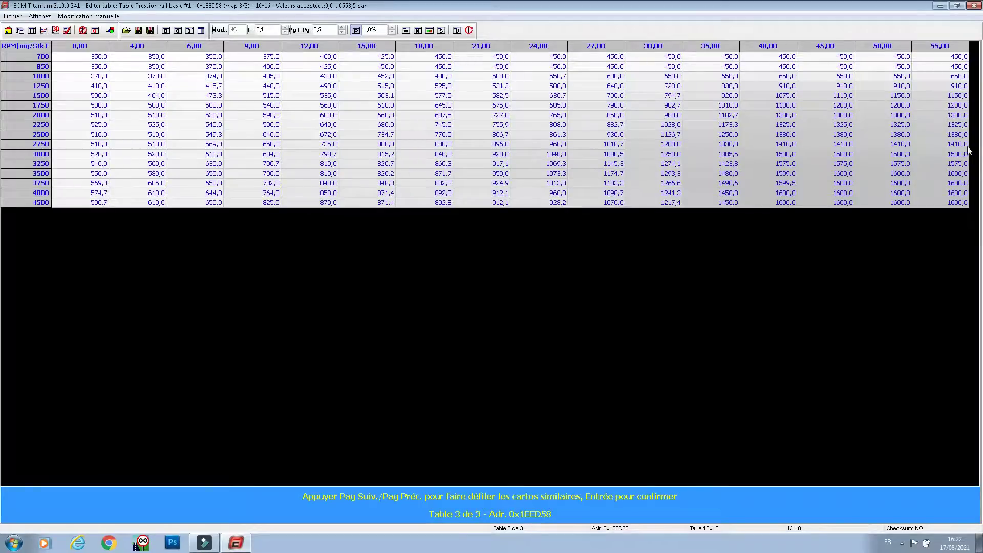
key(Return)
click(953, 155)
drag(953, 156, 405, 96)
key(plus)
key(plus)
key(plus)
key(plus)
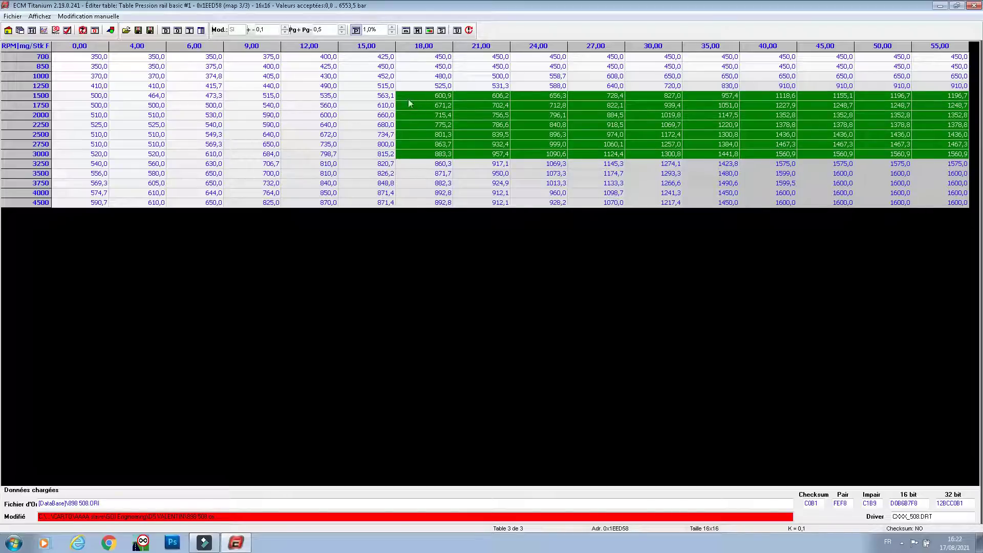
key(plus)
Step: Raise the 3250 RPM cells at 30–55 mg/Stk by 1% and save, copying percentage increments to the similar tables
drag(955, 166, 638, 164)
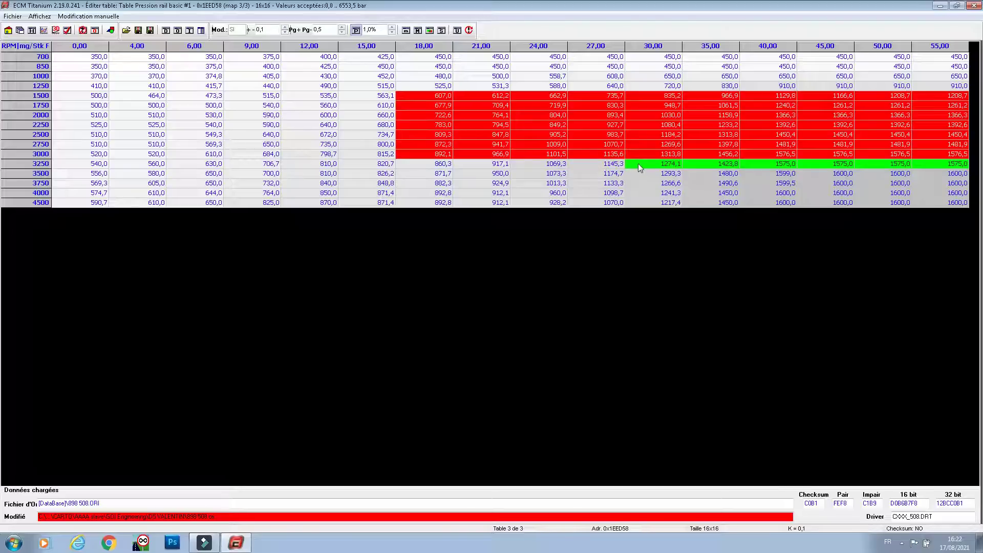
key(minus)
key(plus)
key(plus)
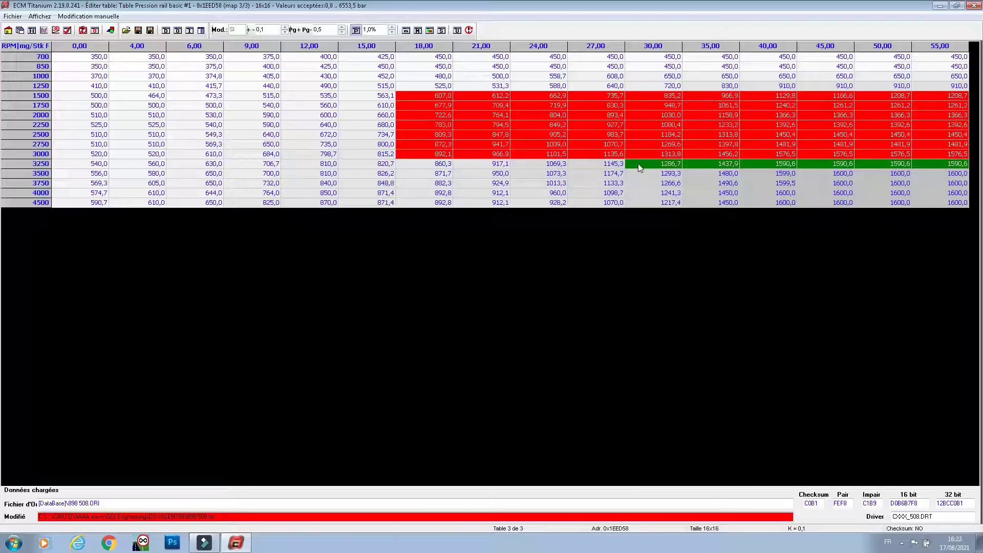
click(972, 17)
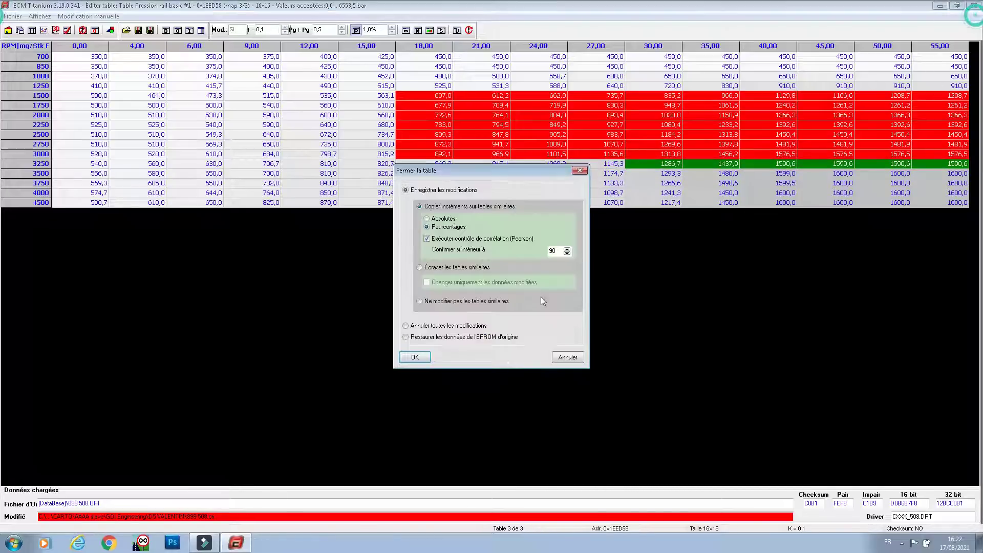
click(415, 356)
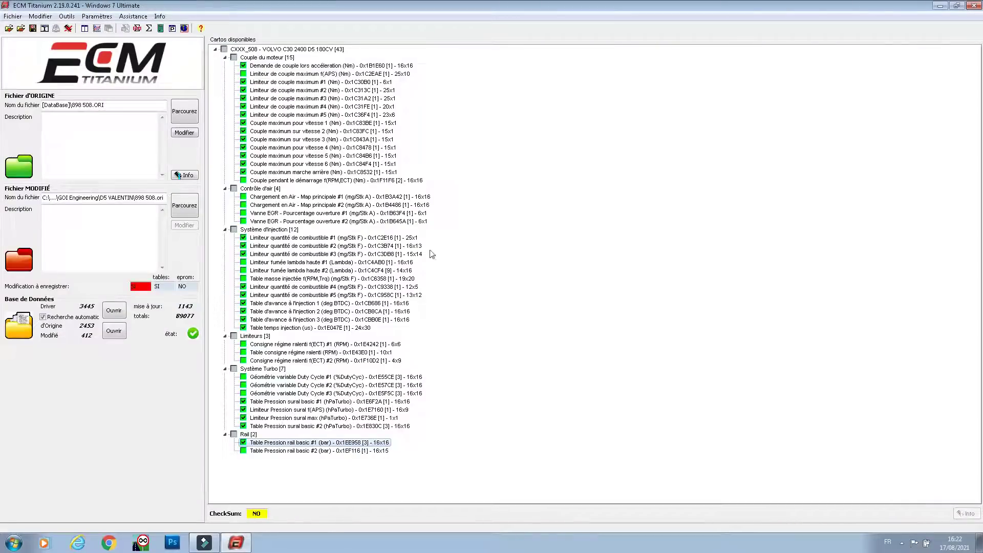
Step: In rail pressure table basic #2, raise the 1500–3250 RPM, 18–55 mg/Stk cells by five 1% increments
double_click(292, 451)
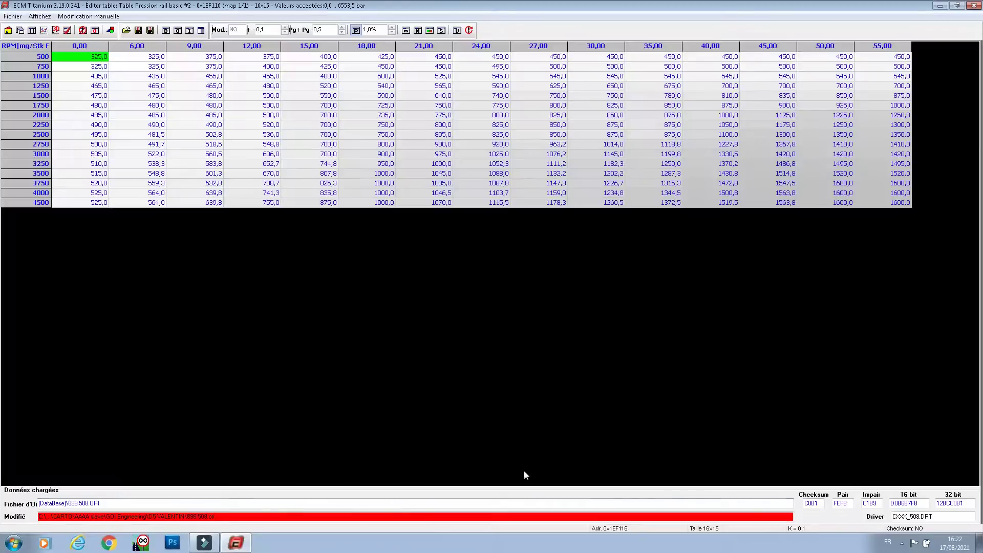
drag(903, 164, 392, 97)
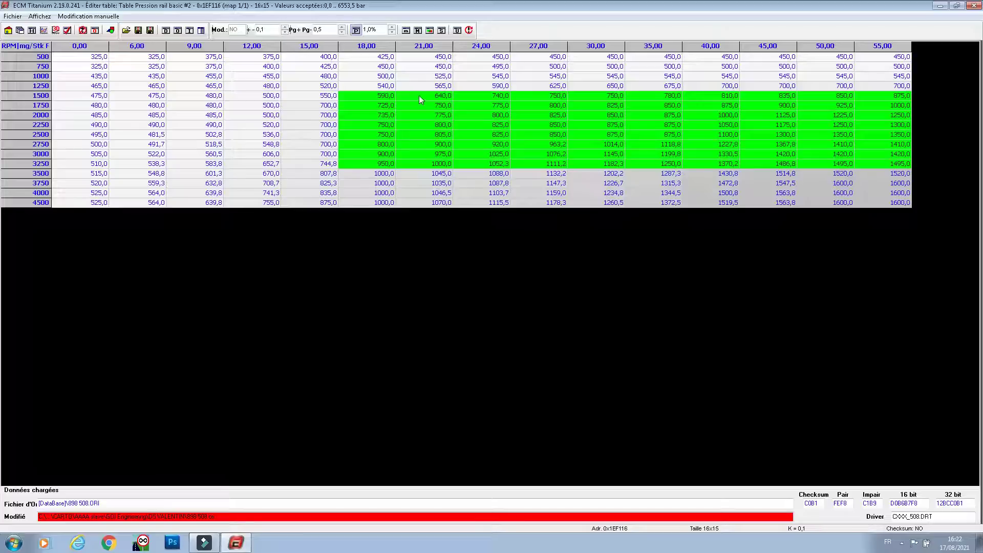
key(plus)
key(plus)
key(plus)
key(plus)
key(plus)
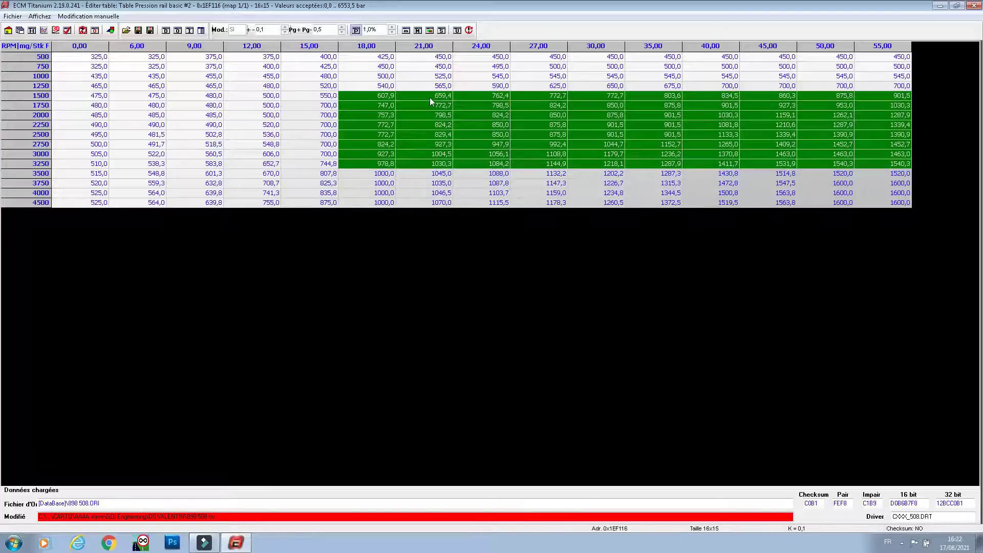
Step: Raise the 3500 RPM row by 1% at 21–24 mg/Stk, 2% at 27–35, 3% at 40–45 and 4% at 50–55, and display the increments
drag(903, 174, 450, 177)
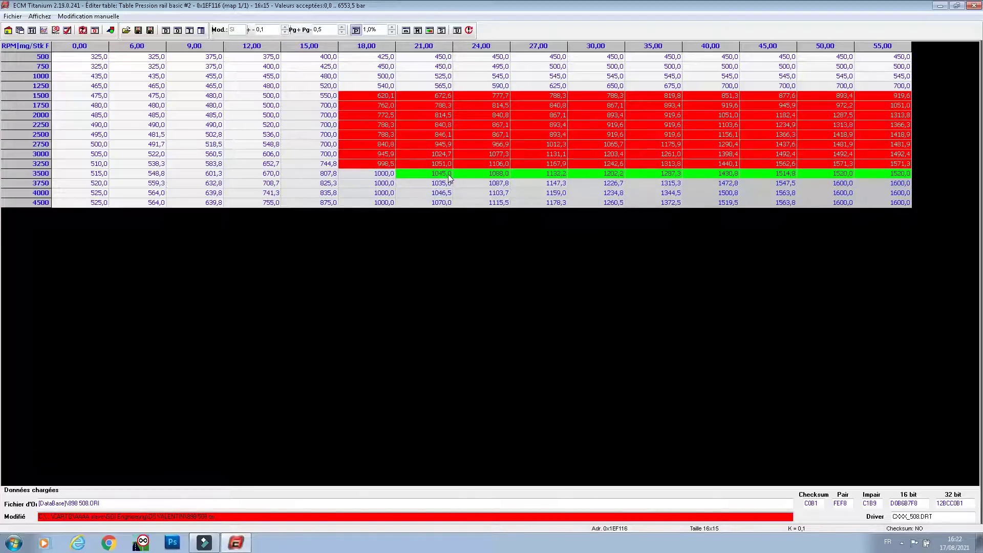
key(plus)
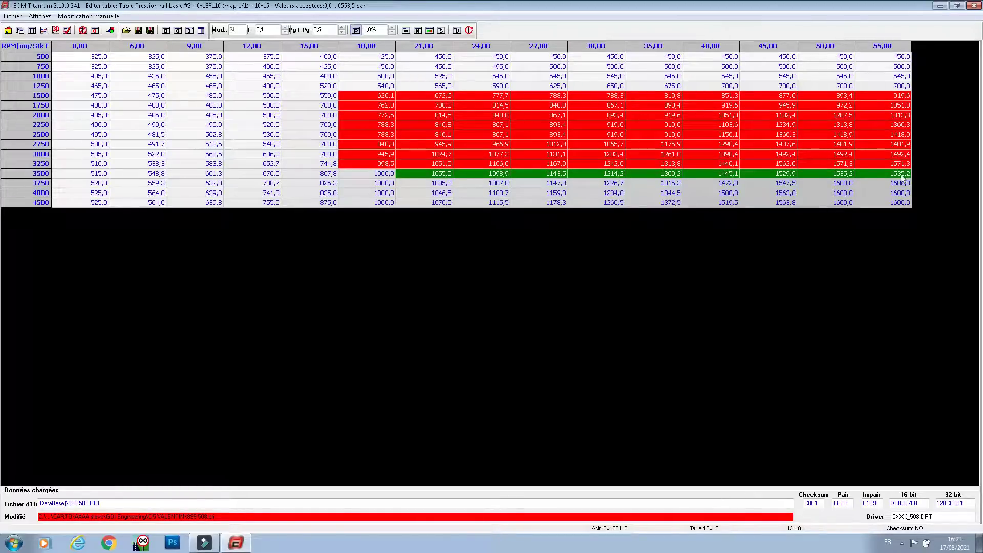
drag(898, 177, 561, 178)
key(plus)
drag(898, 176, 776, 174)
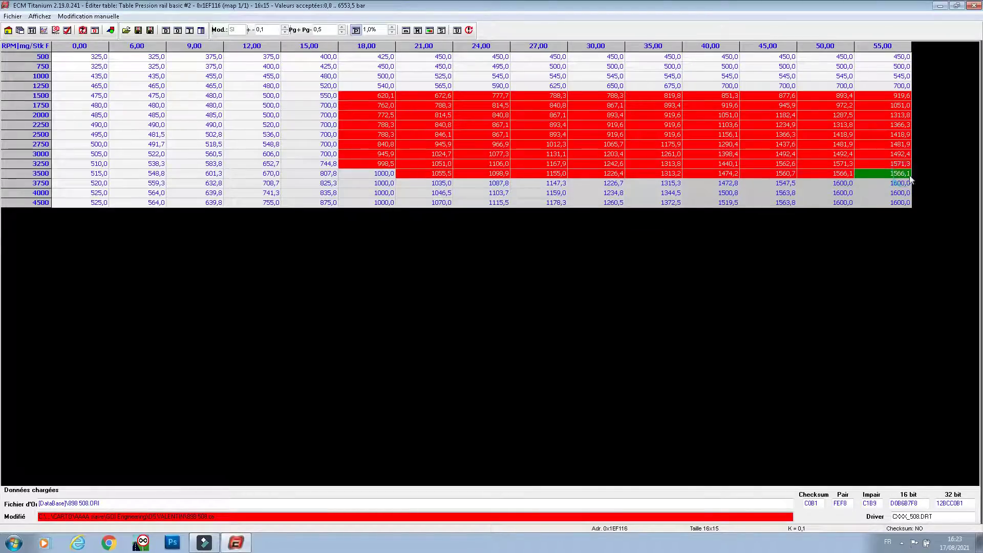
drag(899, 179, 867, 182)
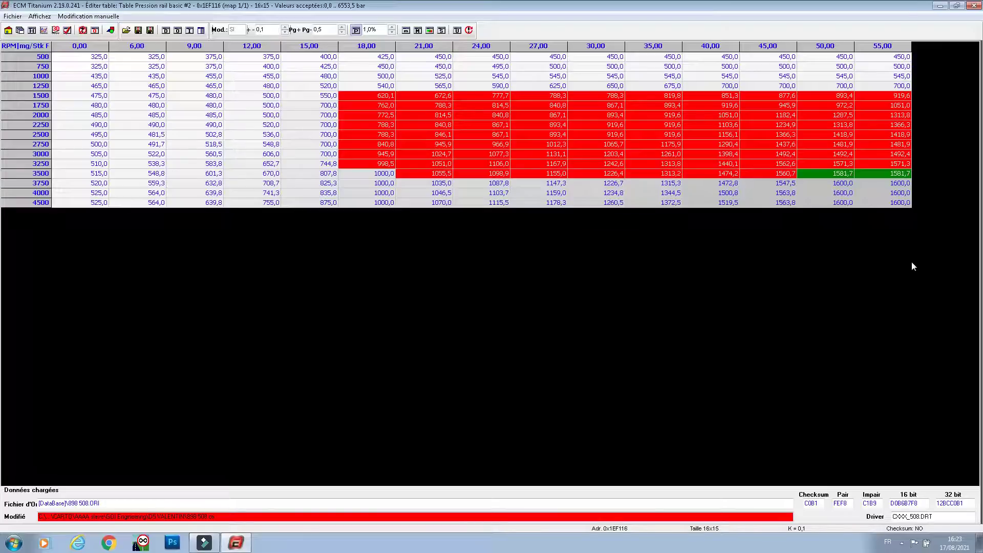
click(191, 32)
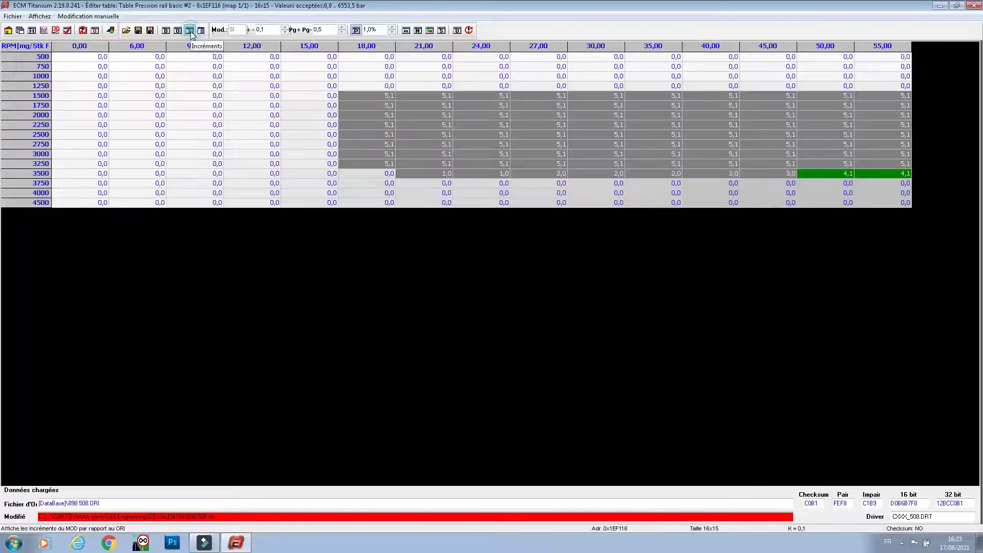
Step: Switch rail pressure table basic #2 back from increments to actual values and close it, saving the modifications
click(190, 32)
click(974, 5)
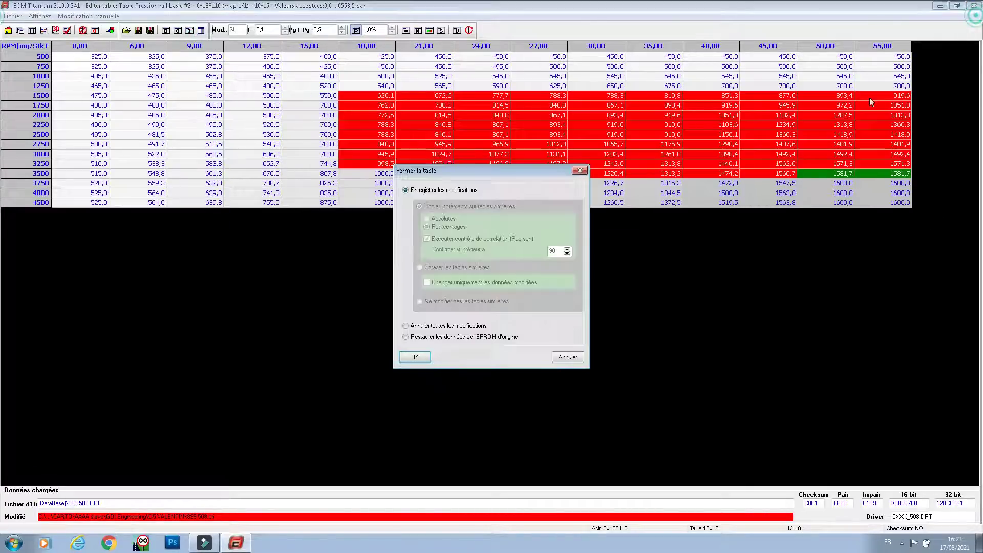
click(416, 357)
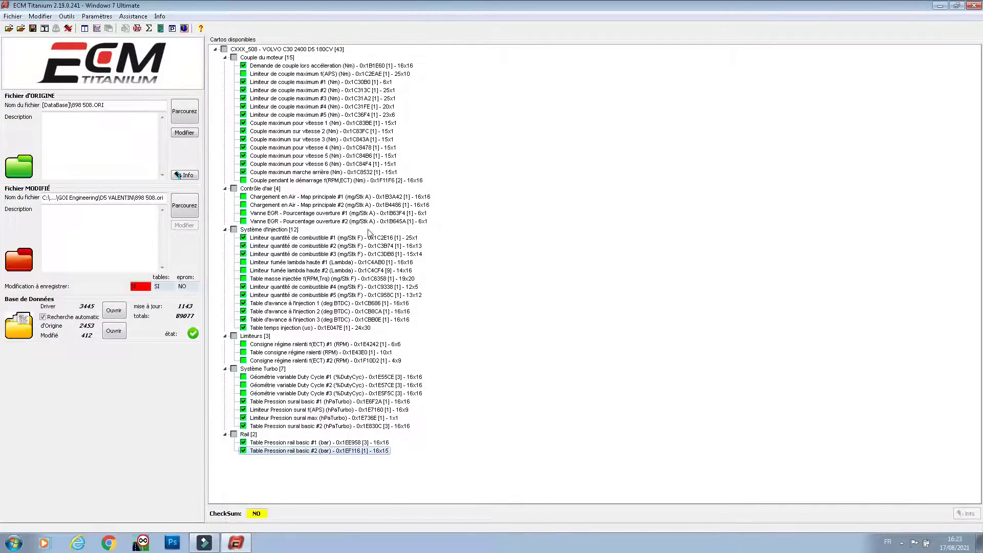
Step: Review the EGR valve opening percentage tables #1 and #2, closing each one without edits
double_click(348, 213)
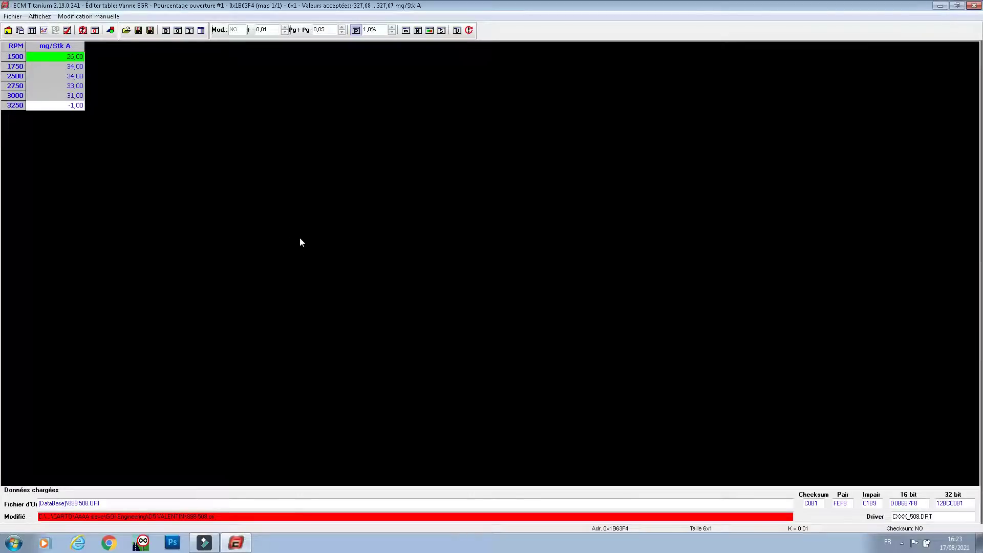
drag(78, 101, 77, 98)
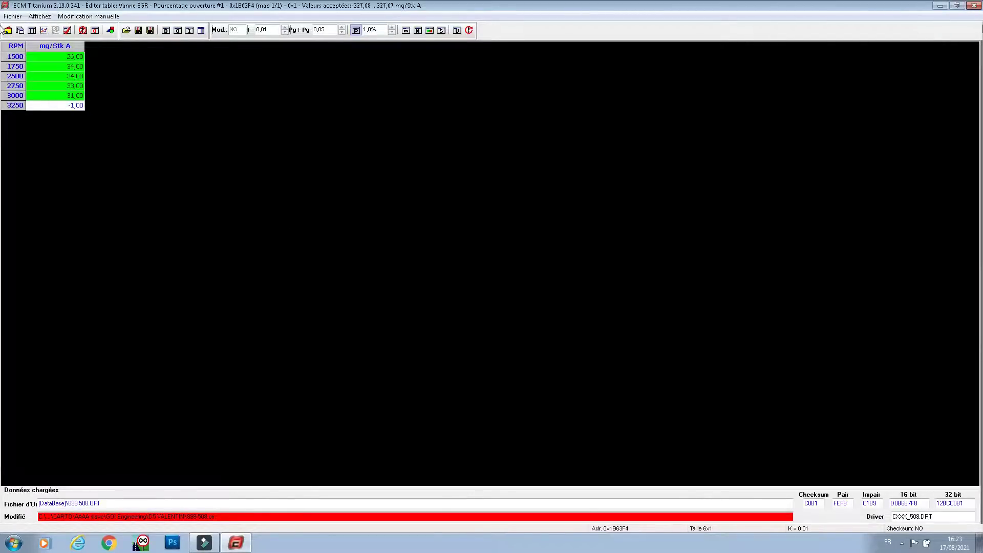
double_click(4, 6)
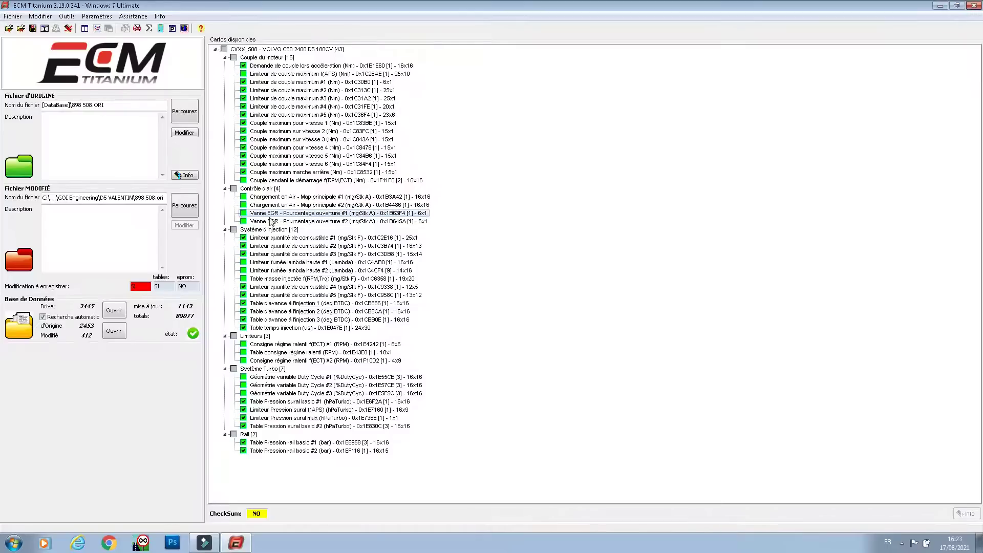
double_click(268, 223)
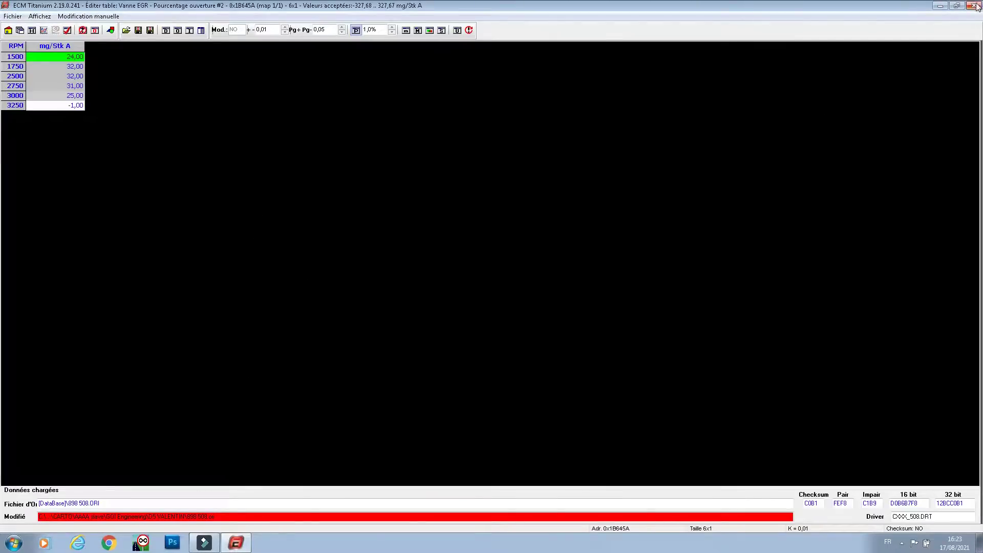
click(975, 6)
Step: Review all cells of the air charge main map #1 and close it without edits
double_click(322, 204)
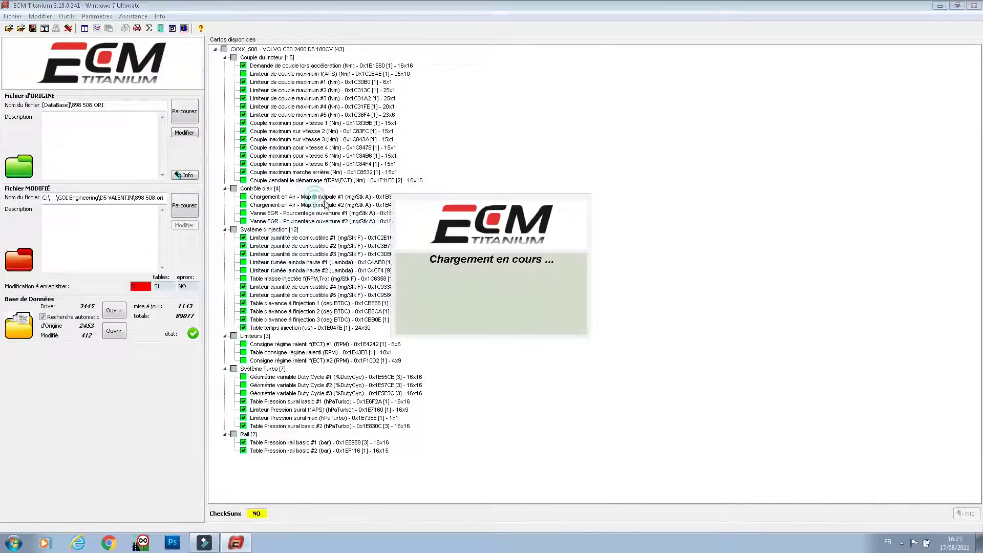
drag(958, 205, 56, 52)
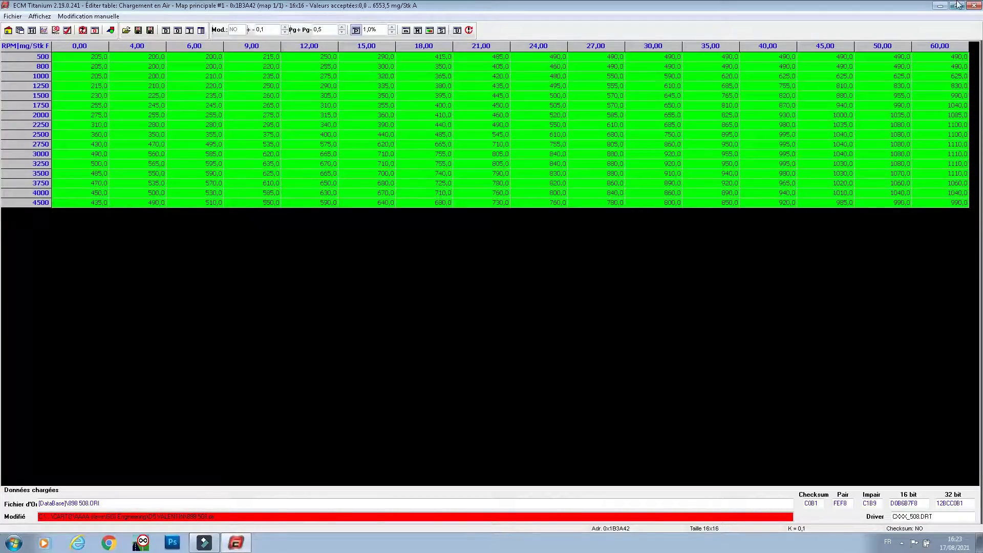
click(973, 6)
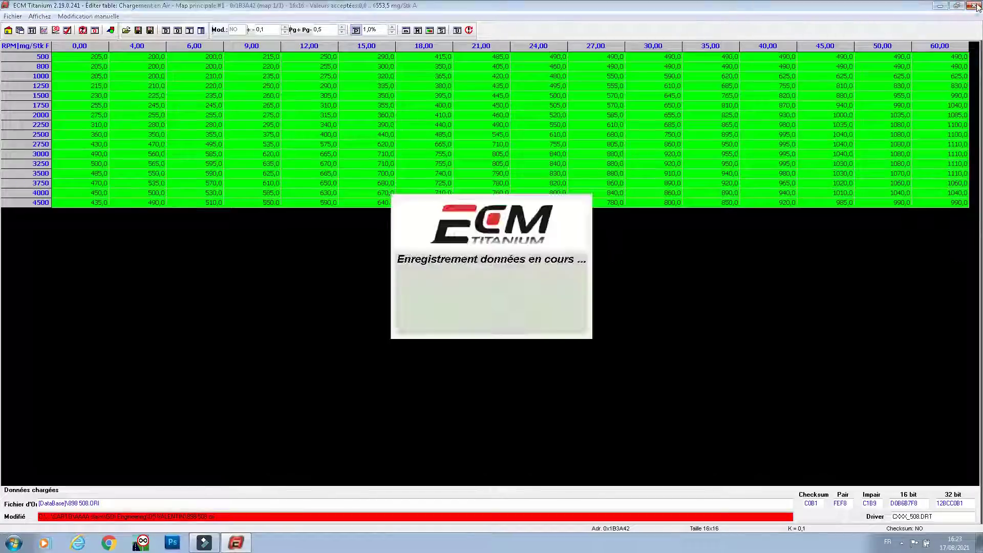